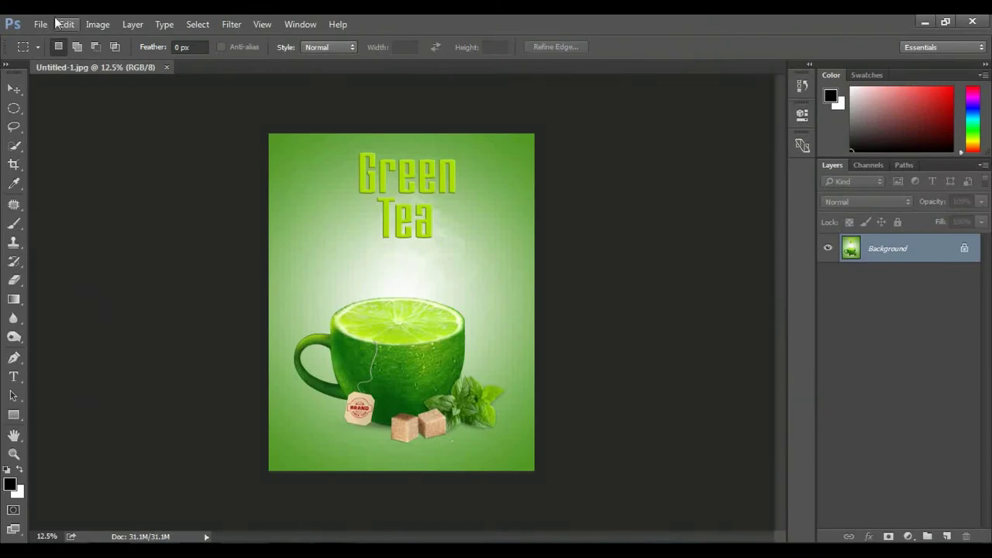
Step: Create an International Paper A4 document at 300 Pixels/Inch, then bring in the coffee cup PNG
click(41, 24)
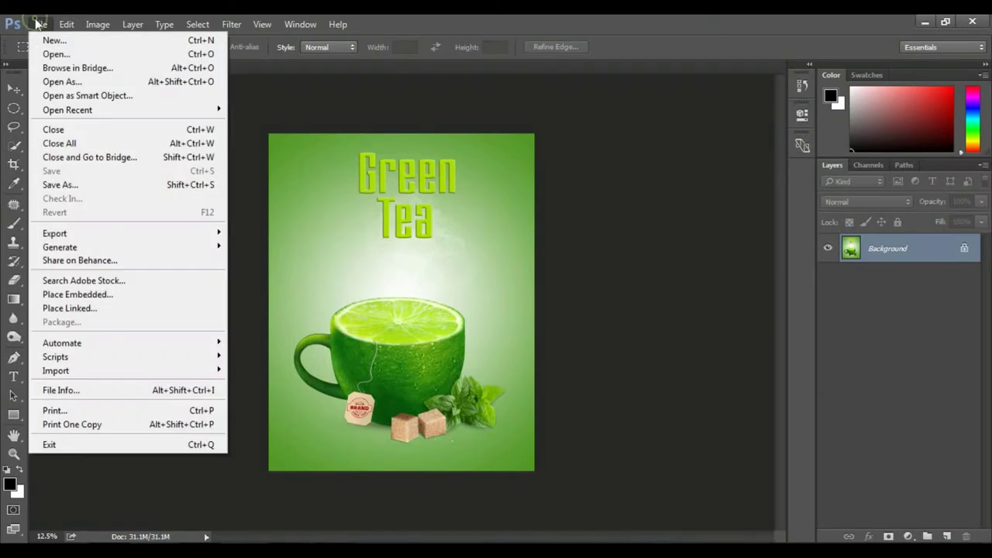
click(40, 24)
click(41, 41)
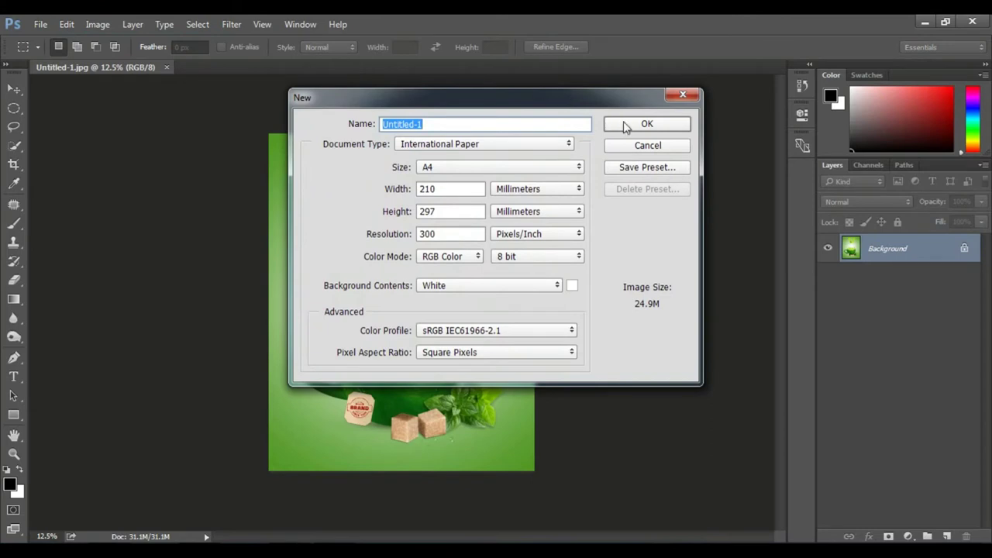
click(625, 124)
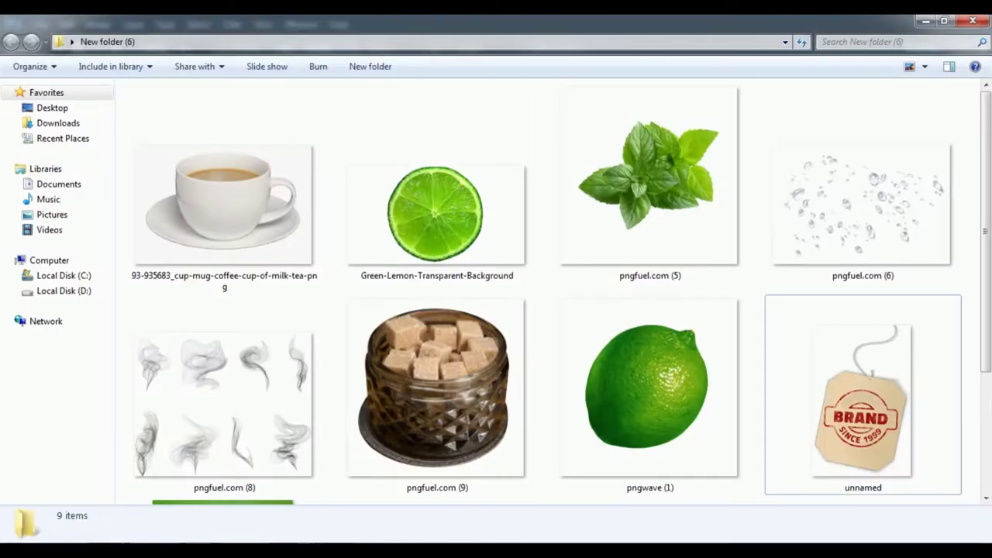
mouse_move(223, 202)
mouse_down()
mouse_move(258, 393)
mouse_move(395, 68)
mouse_up()
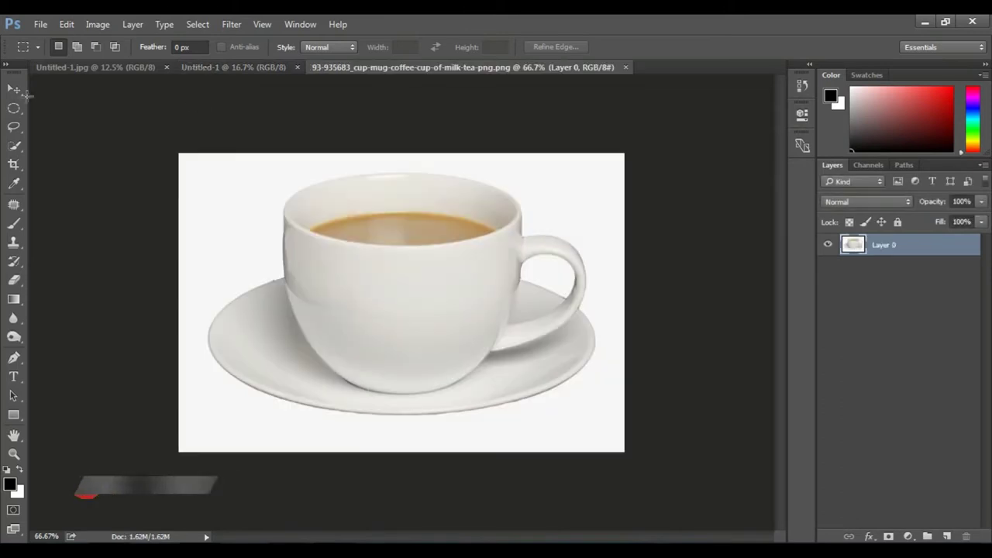
Step: Start a Pen path with anchors at the cup rim's top and left side
click(19, 93)
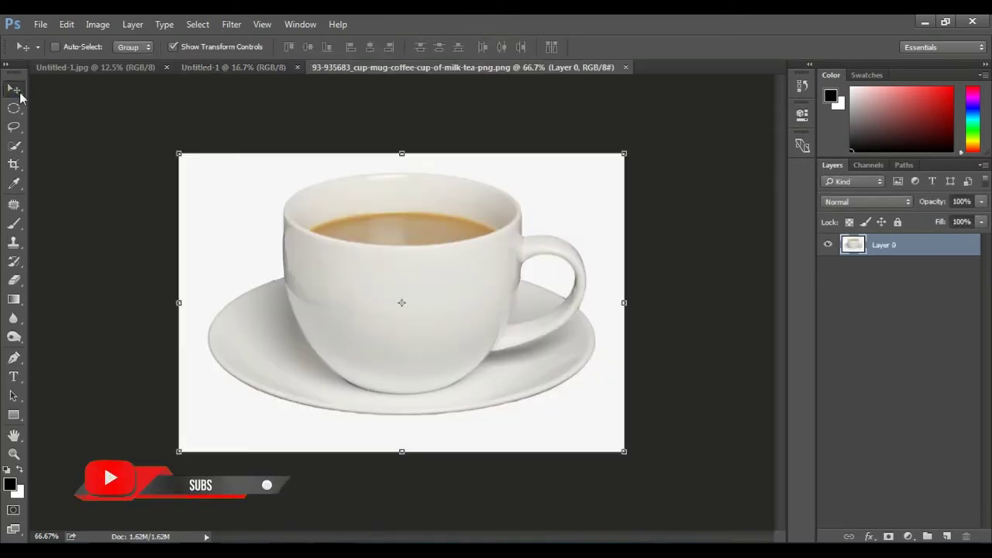
click(13, 358)
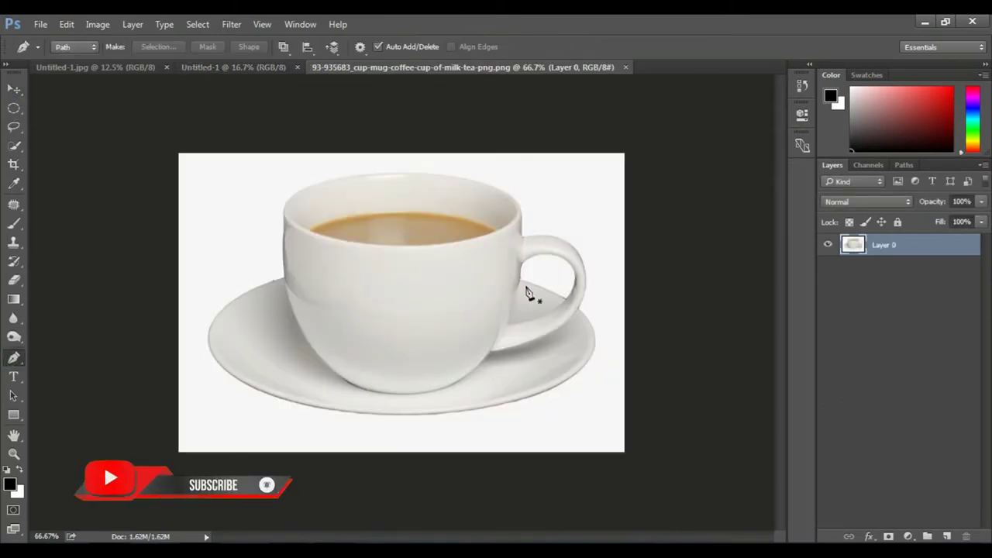
scroll(479, 285, up, 1)
scroll(482, 232, up, 1)
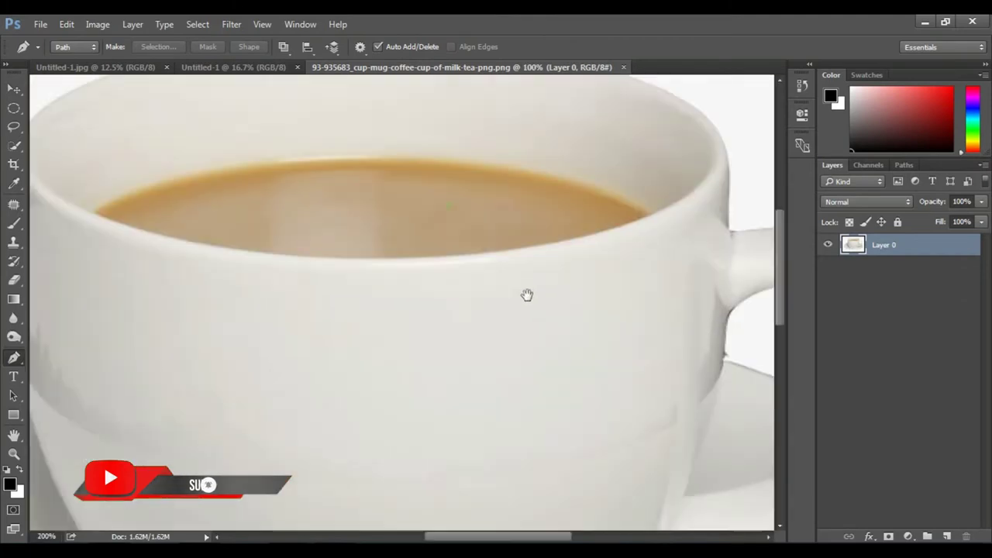
click(476, 131)
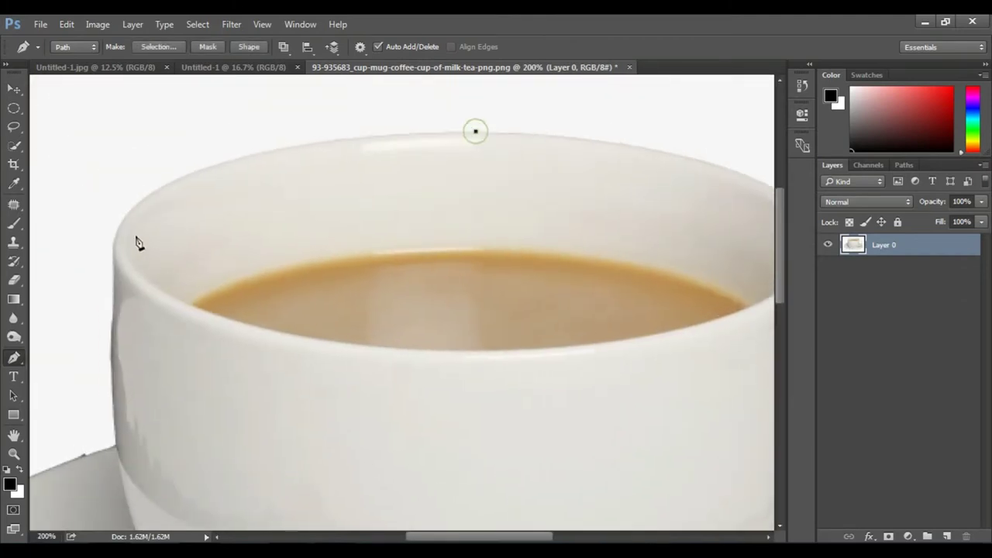
drag(115, 237, 91, 345)
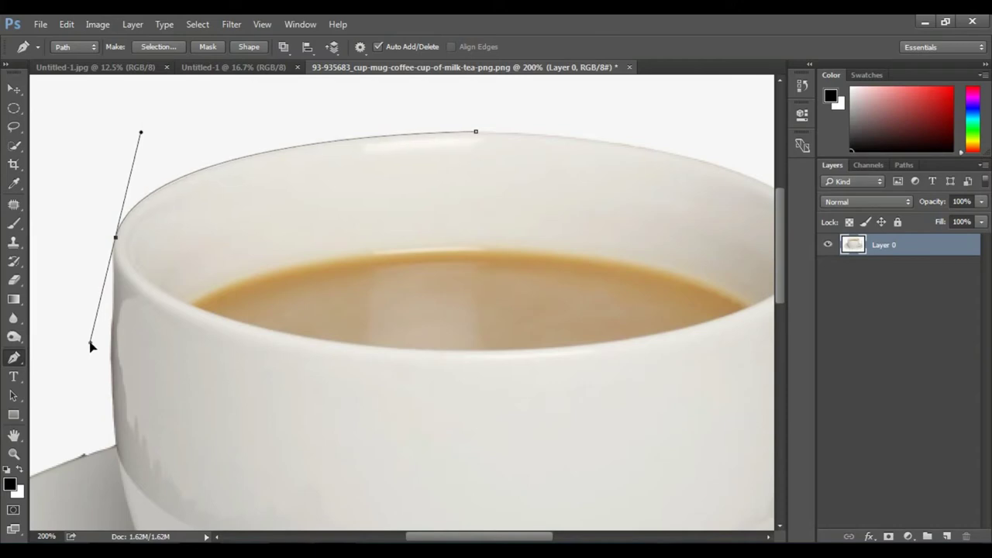
alt+click(117, 239)
key(ctrl+minus)
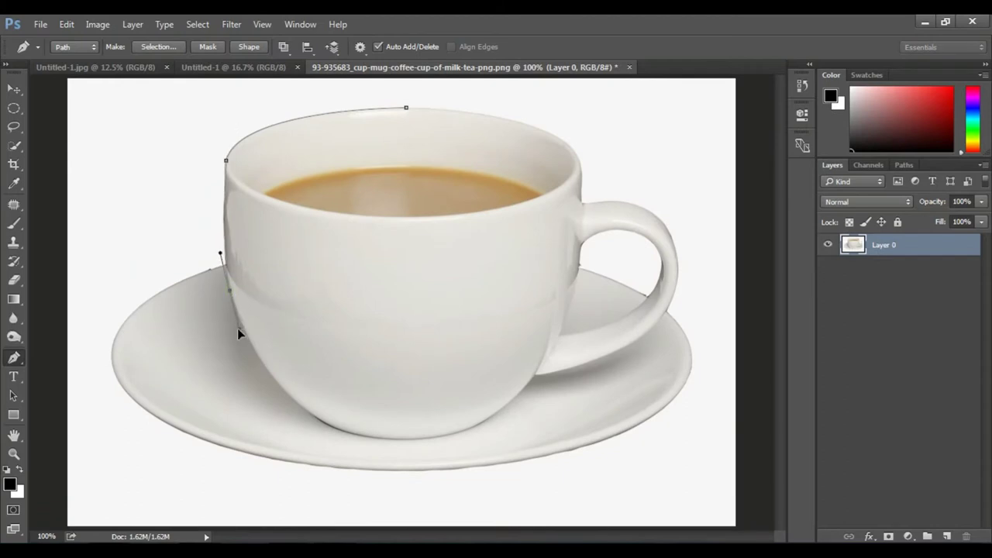
Step: Trace the path down the cup's left side, across the bottom and up the lower right edge
drag(242, 323, 237, 334)
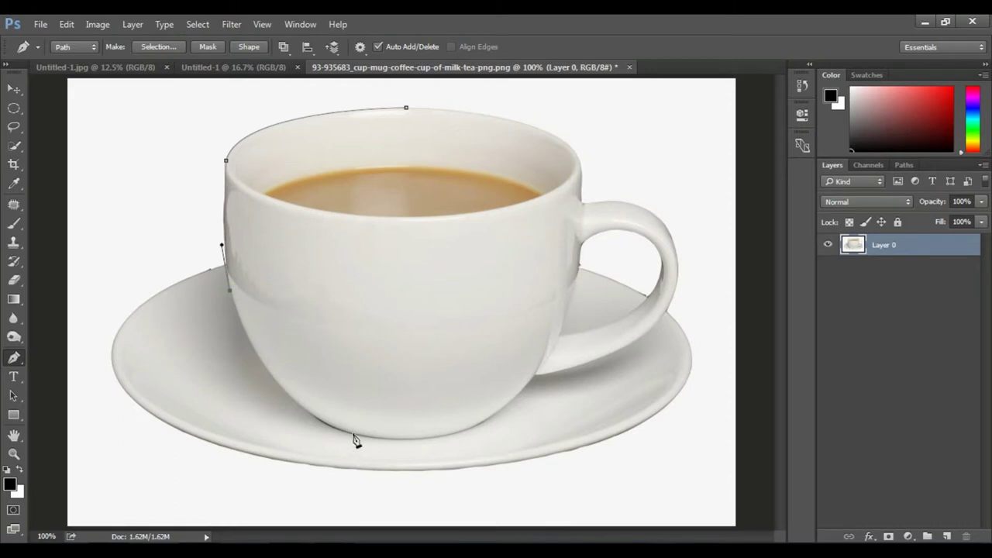
drag(353, 434, 442, 462)
alt+click(353, 433)
drag(513, 398, 566, 339)
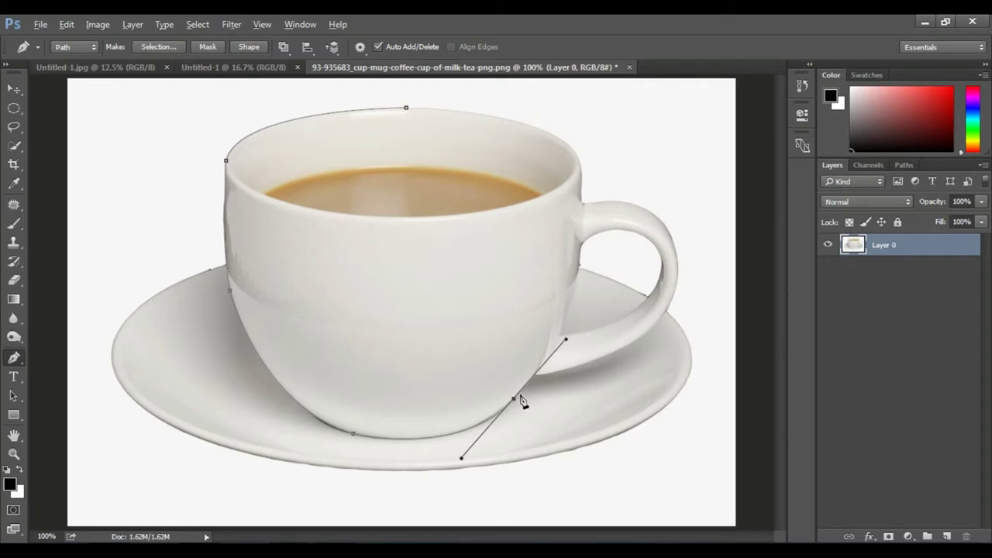
alt+click(513, 399)
click(535, 377)
click(599, 377)
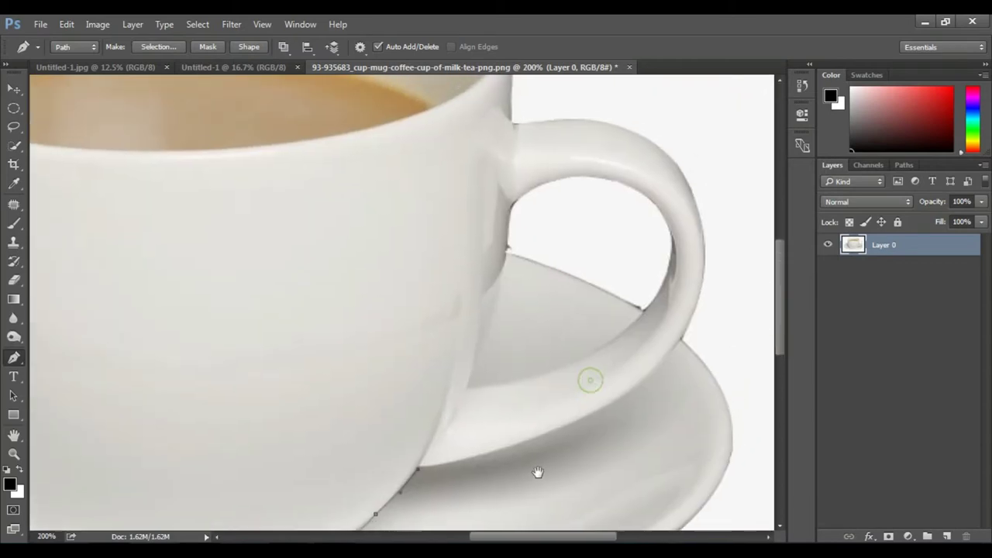
Step: Trace the outline around the handle's lower edge, outer curve and top to the cup joint
drag(616, 400, 679, 359)
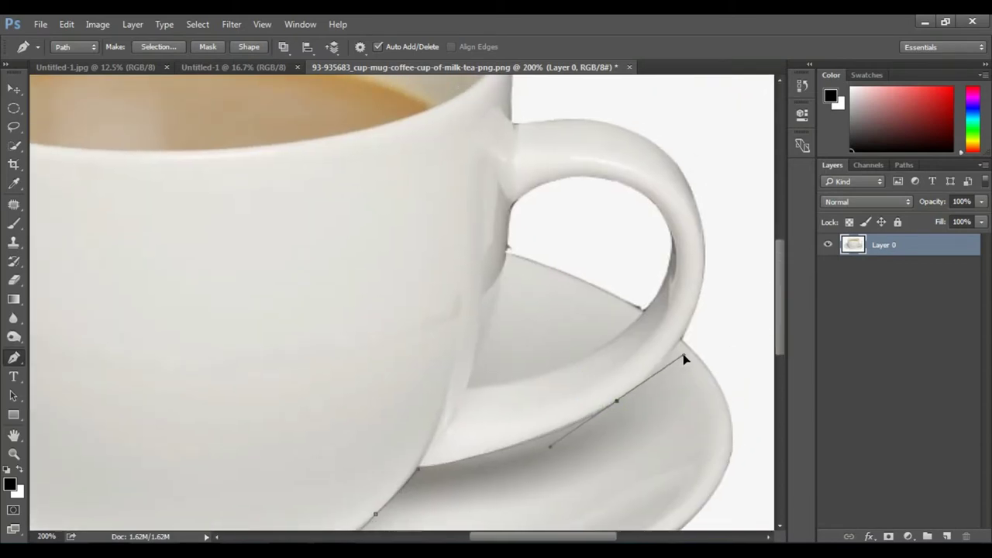
drag(661, 343, 631, 414)
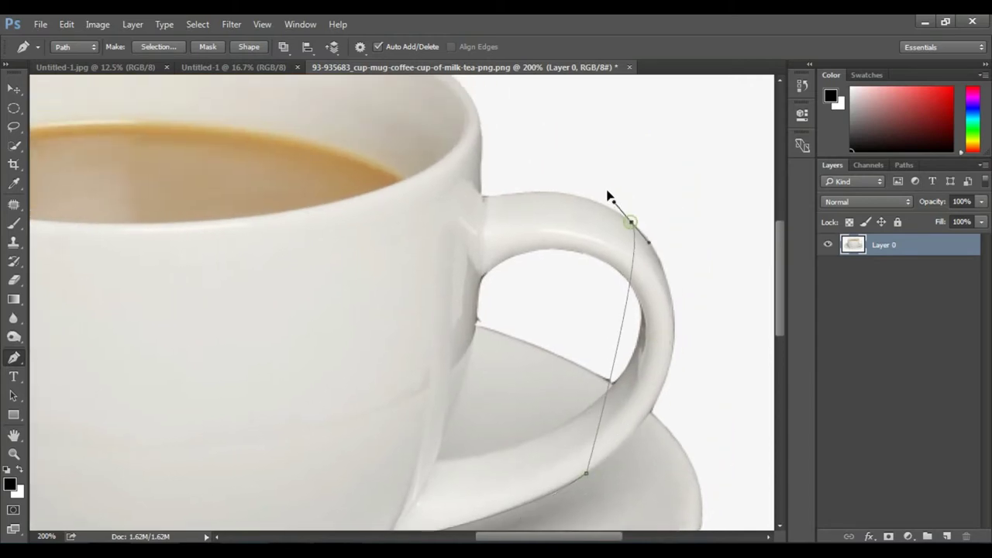
mouse_move(630, 225)
mouse_down()
mouse_move(519, 80)
mouse_move(516, 110)
mouse_up()
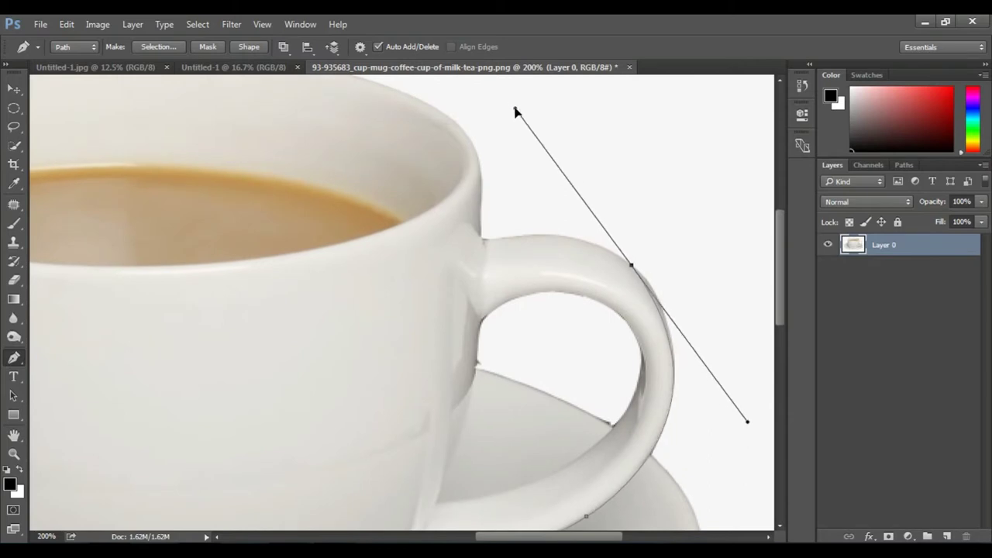
alt+click(632, 266)
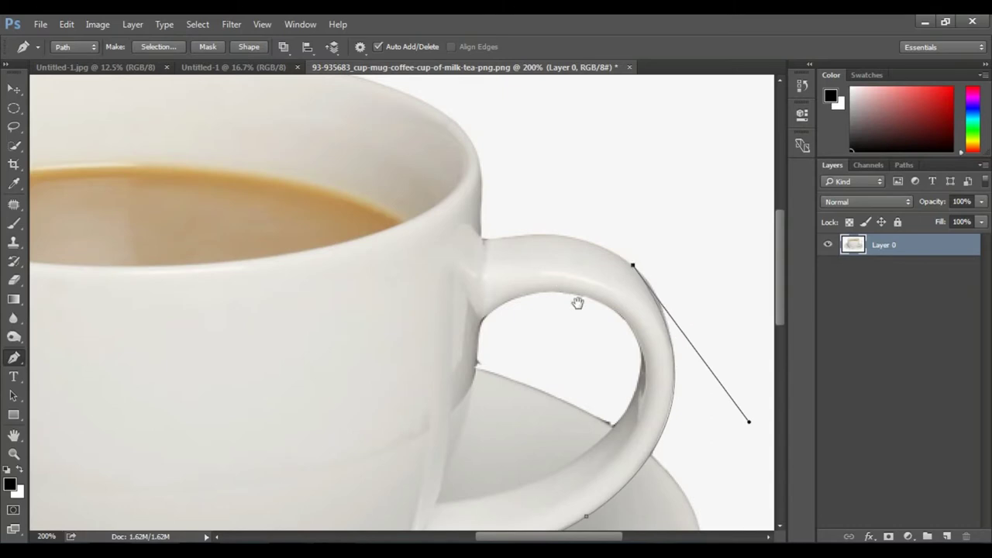
drag(577, 302, 612, 339)
click(668, 302)
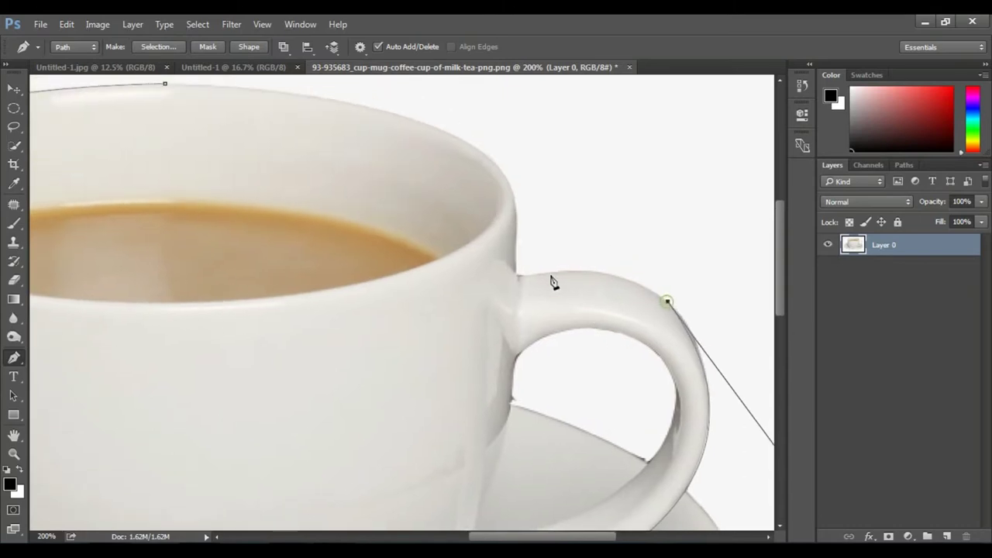
drag(548, 274, 485, 287)
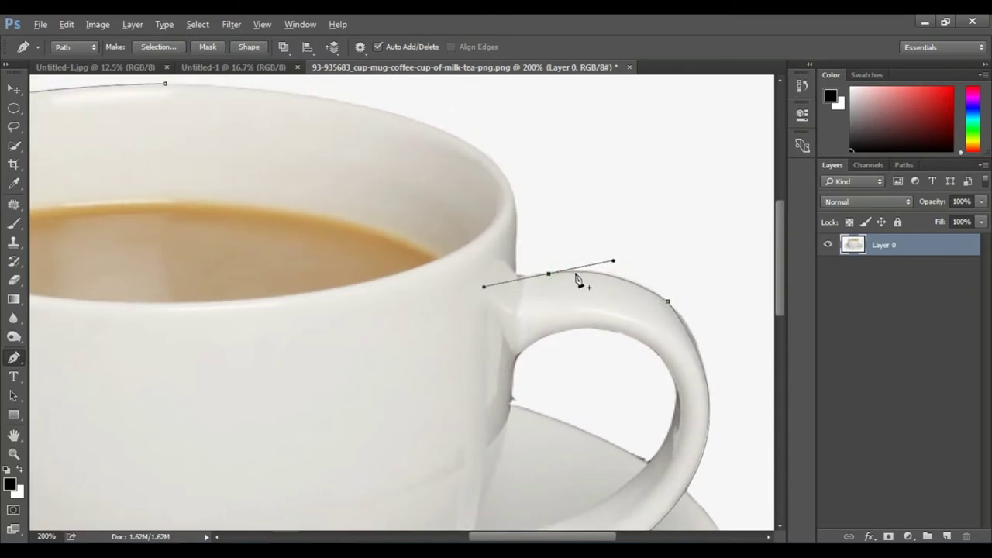
alt+click(548, 274)
click(518, 276)
Step: Continue the path up the cup side and along the rim, closing it at the starting anchor
drag(508, 296, 524, 361)
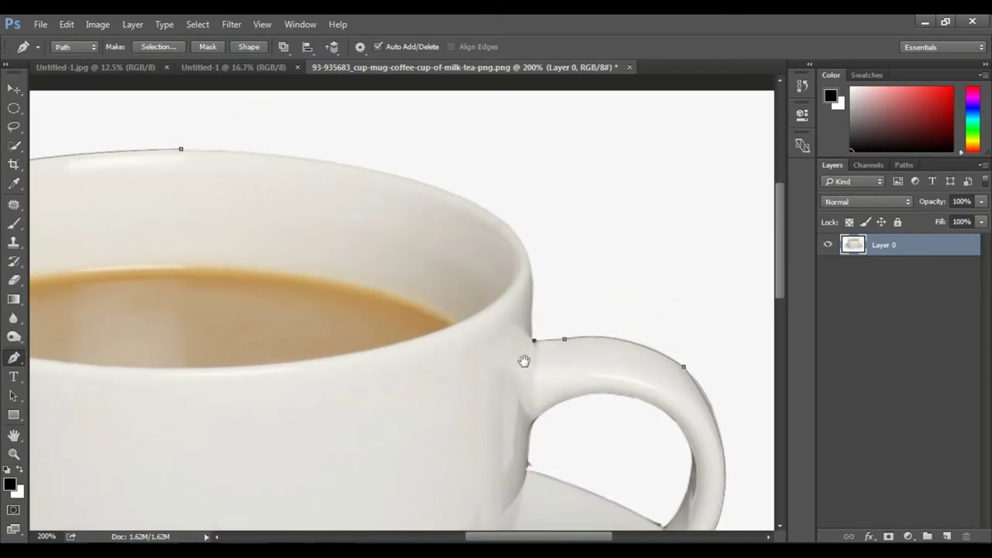
click(531, 269)
drag(496, 249, 516, 280)
click(551, 371)
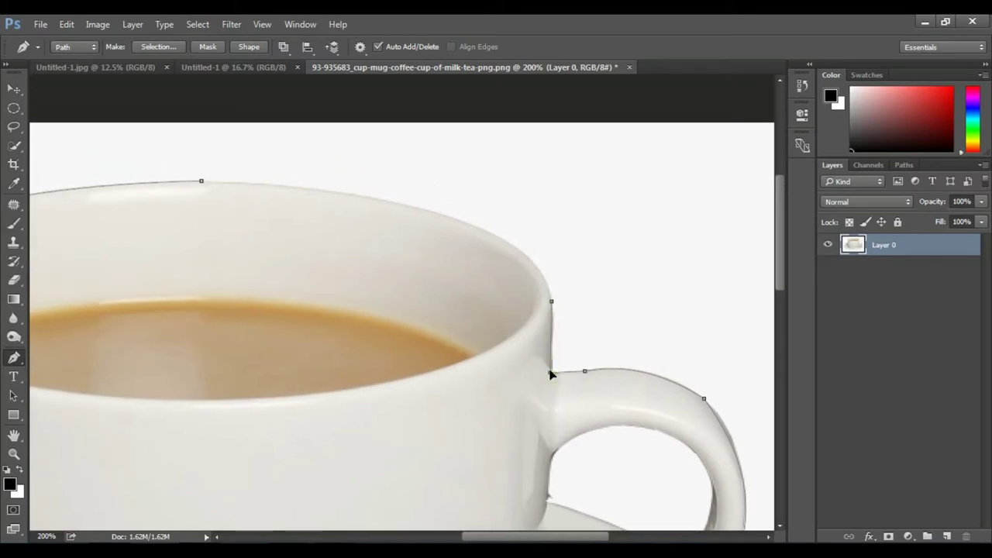
drag(449, 217, 351, 193)
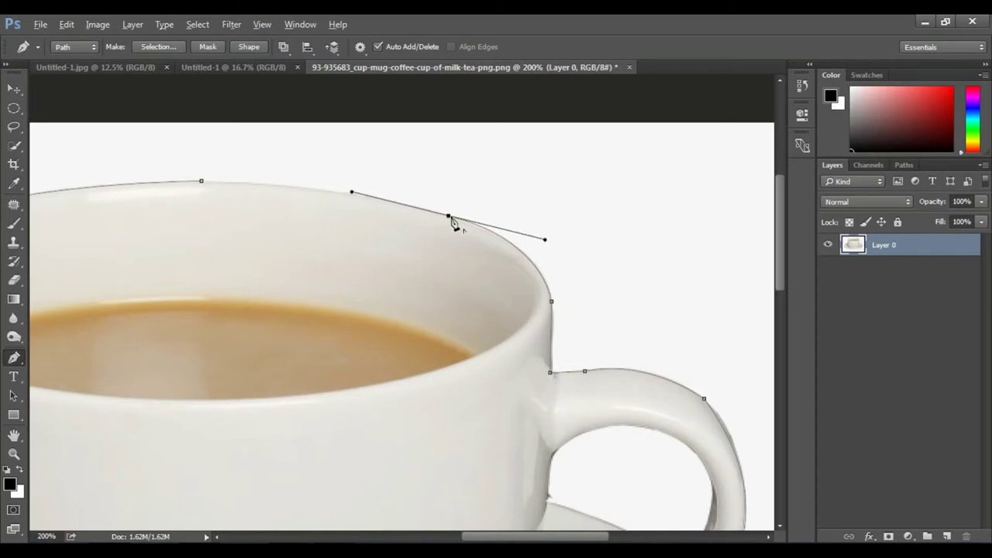
drag(381, 224, 592, 248)
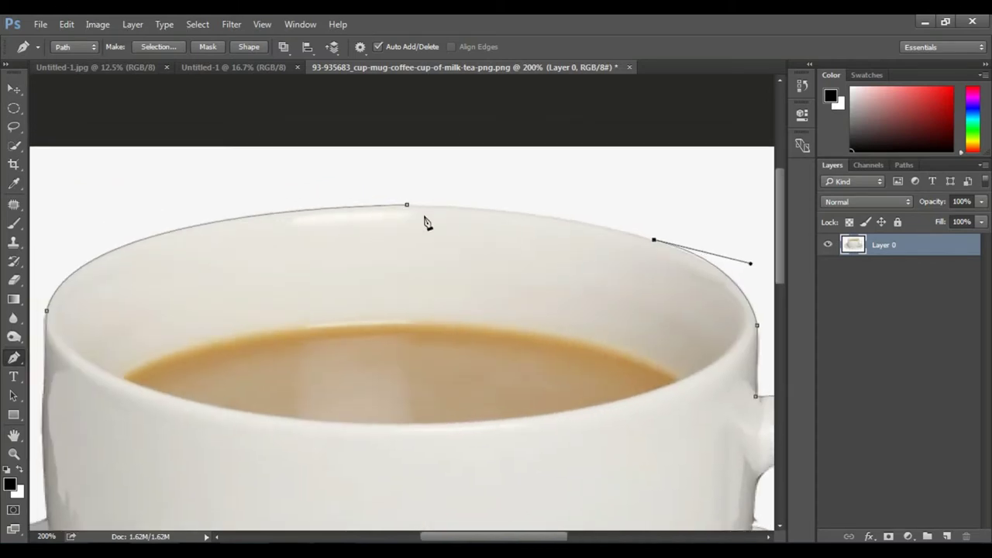
drag(420, 205, 322, 208)
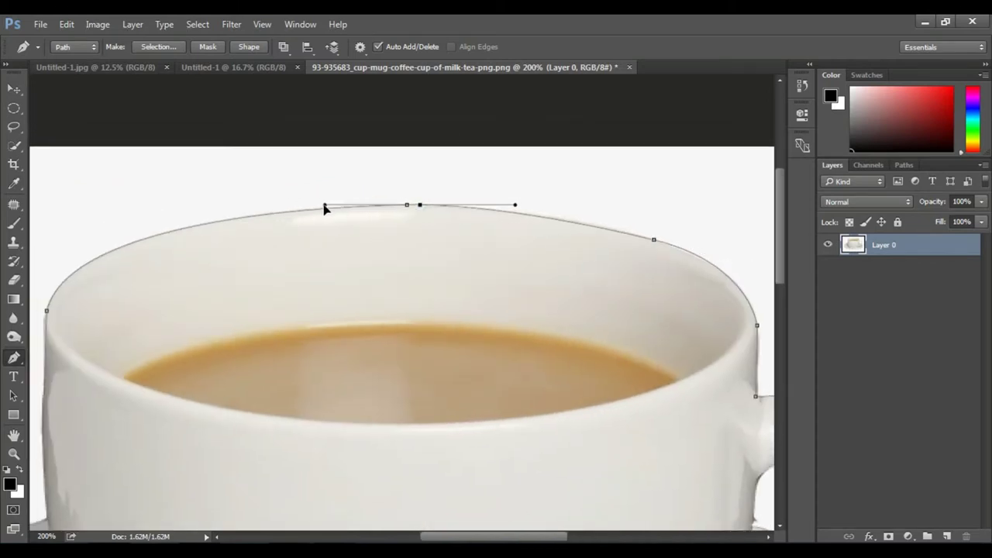
click(420, 205)
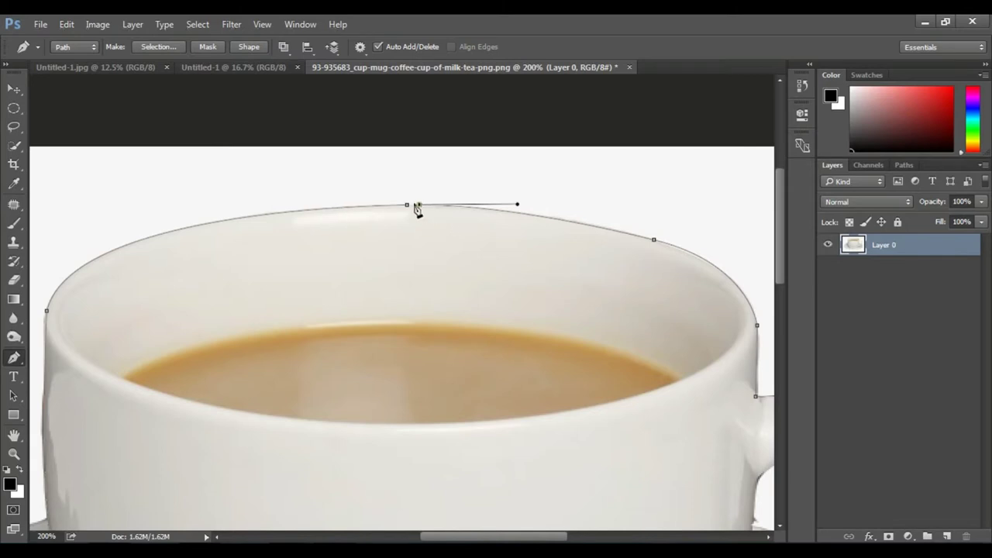
Step: Turn the cup path into a selection and move the enlarged cut-out cup into the A4 document
right_click(454, 230)
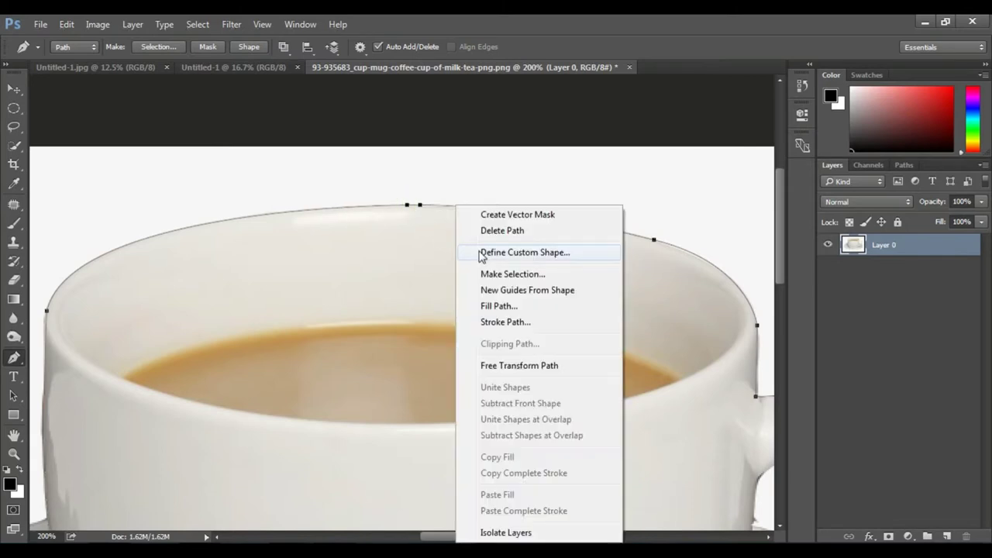
click(502, 276)
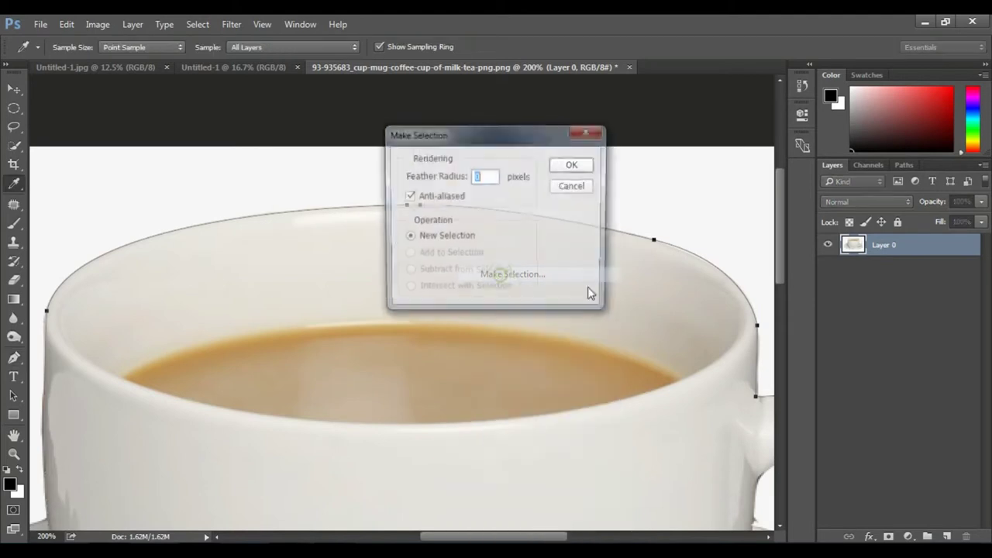
click(572, 166)
key(ctrl+minus)
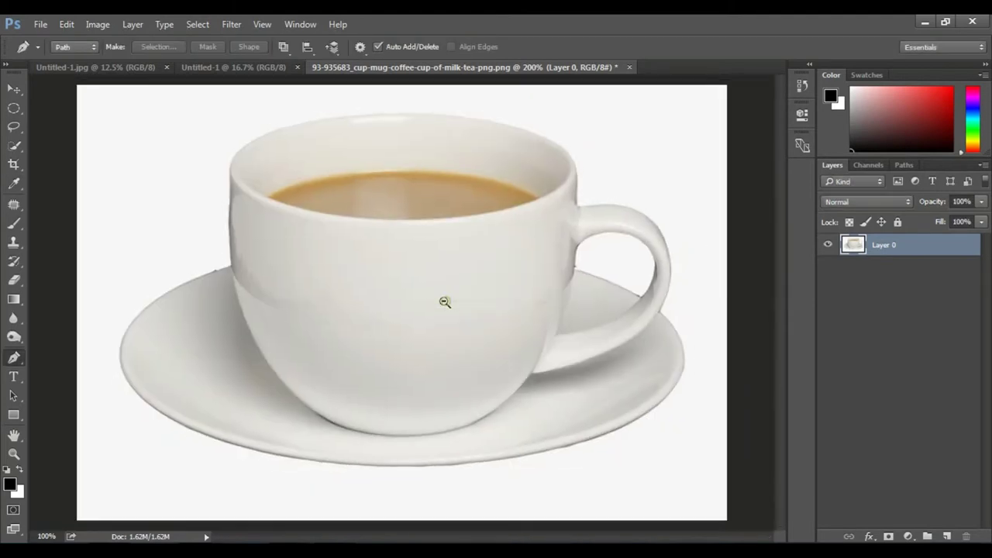
key(ctrl+minus)
key(v)
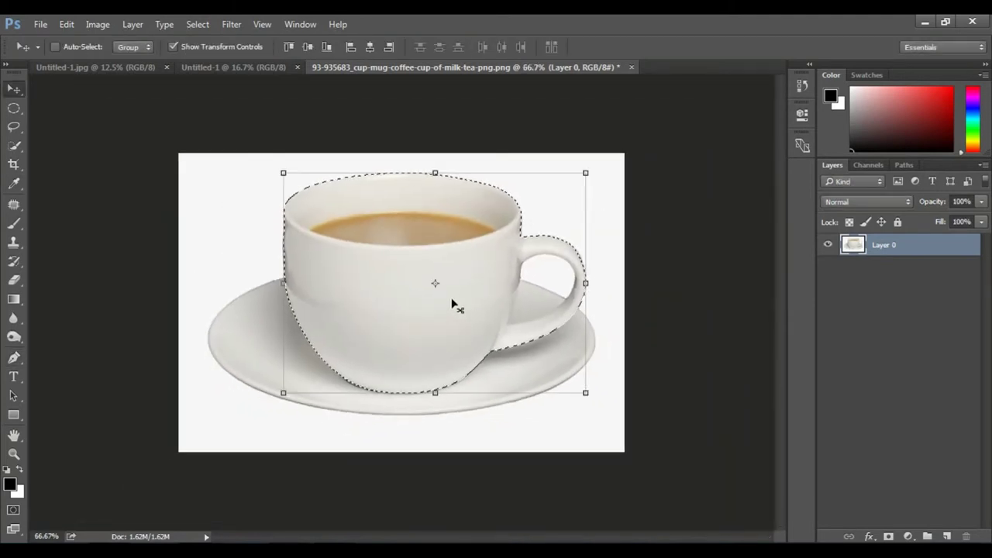
mouse_move(454, 305)
mouse_down()
mouse_move(196, 91)
mouse_move(395, 303)
mouse_move(509, 383)
mouse_up()
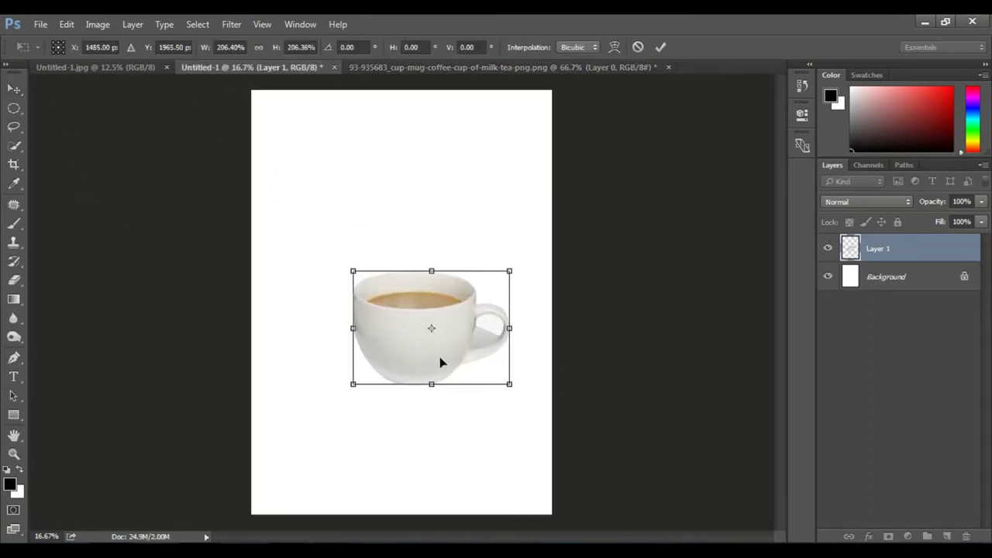
key(Return)
drag(443, 361, 421, 353)
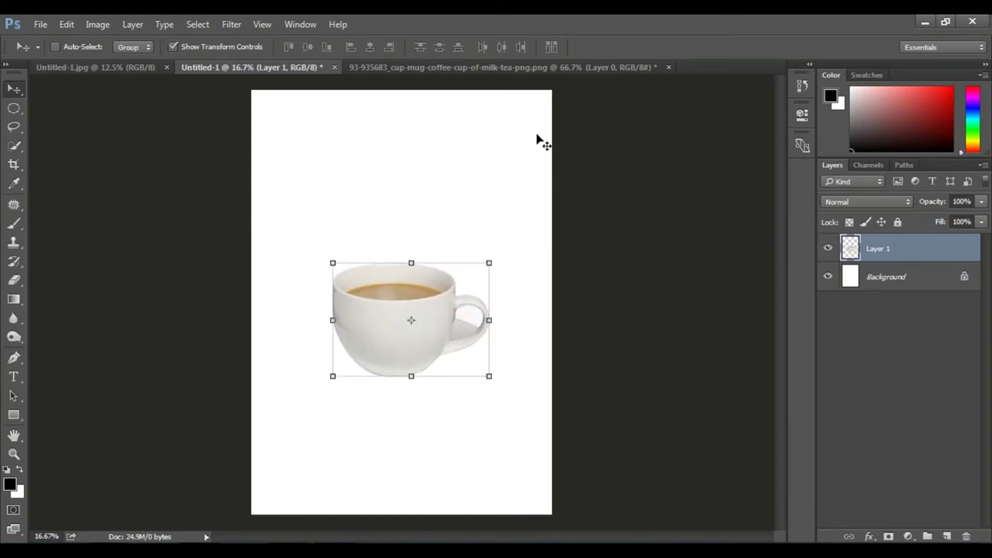
Step: Close the original cup image without saving
click(541, 67)
click(669, 67)
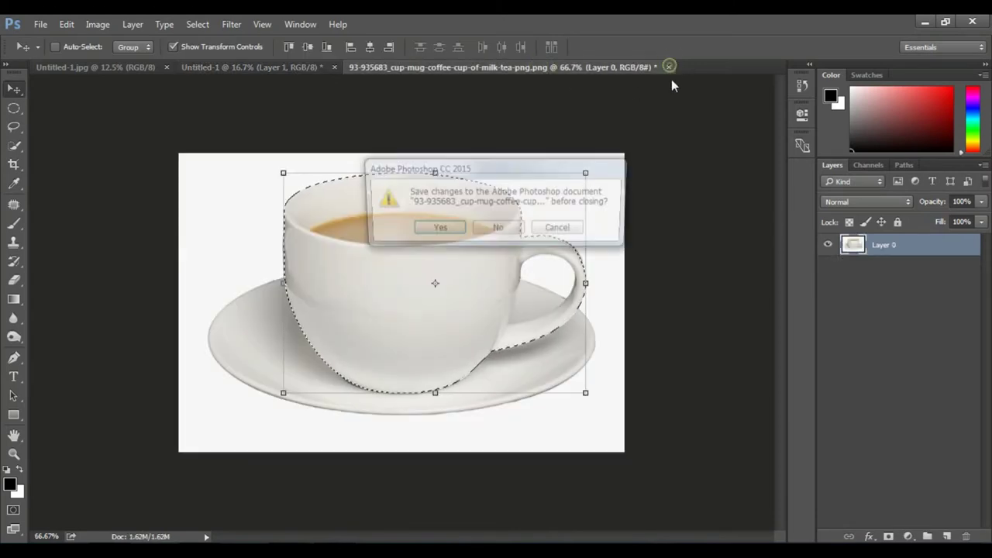
click(498, 227)
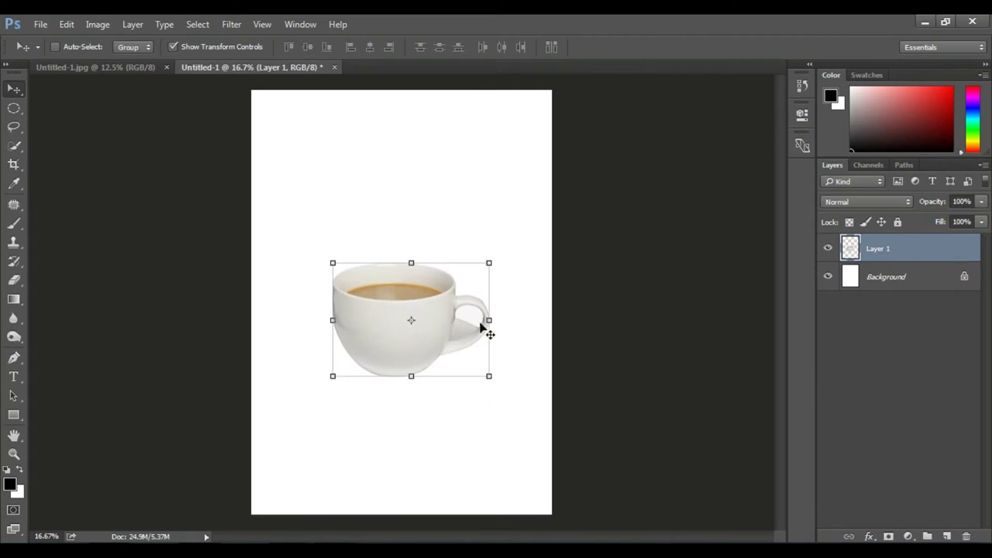
Step: Flip the cup horizontally with Free Transform
click(489, 264)
right_click(459, 311)
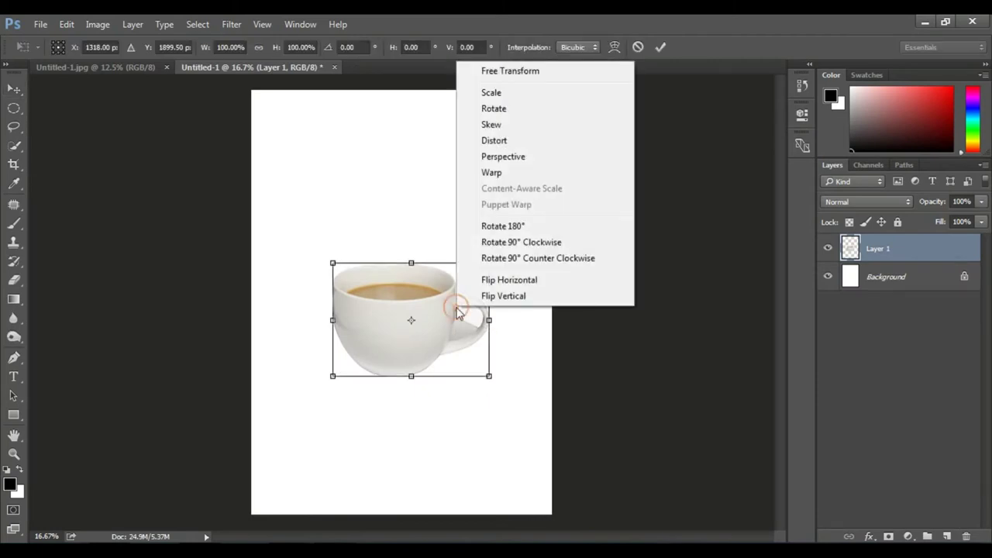
click(483, 279)
key(Return)
scroll(436, 336, up, 1)
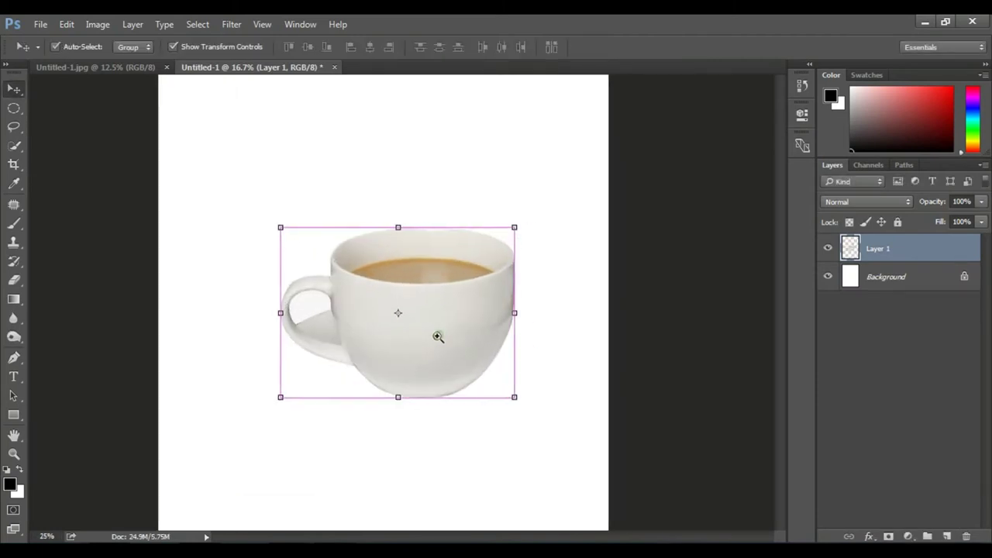
scroll(436, 341, up, 1)
Step: Trace a closed Pen path around the grey area inside the cup's handle
key(p)
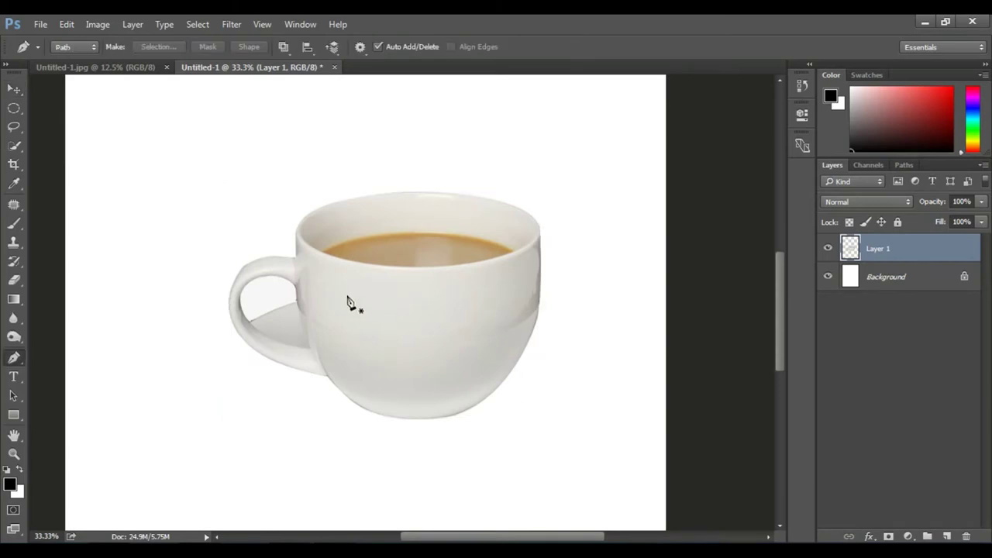
scroll(308, 310, up, 2)
scroll(304, 311, up, 1)
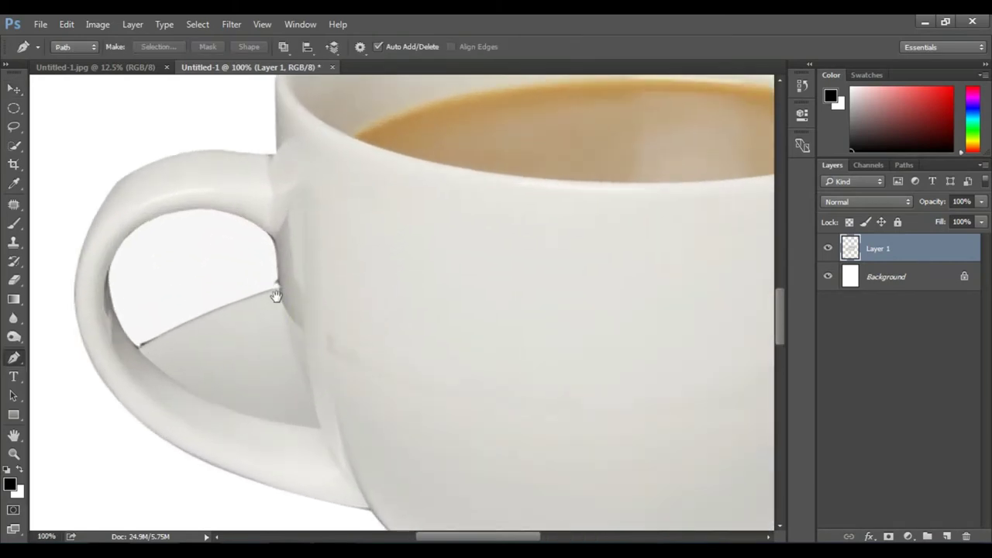
click(275, 242)
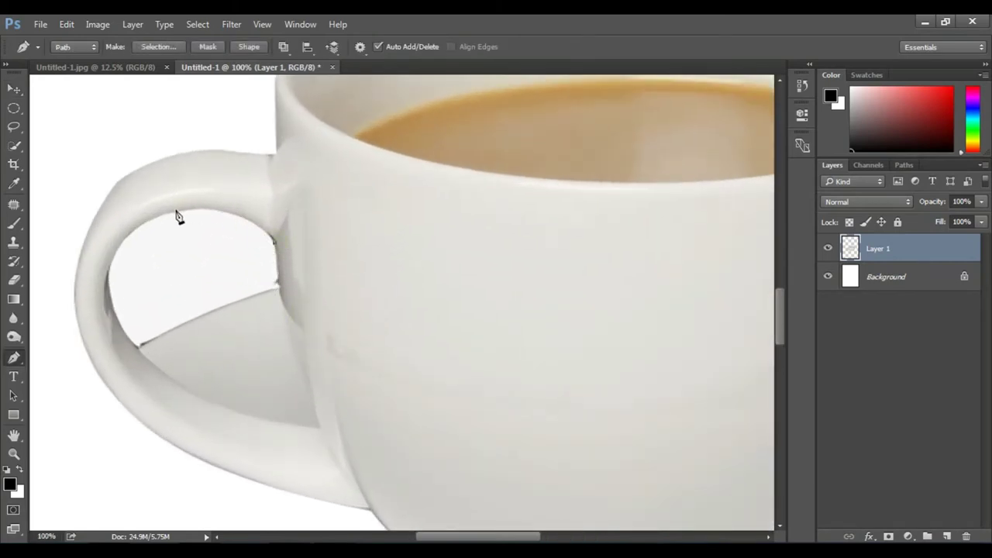
drag(176, 211, 109, 231)
click(174, 212)
mouse_move(170, 377)
mouse_down()
mouse_move(308, 486)
mouse_move(314, 505)
mouse_up()
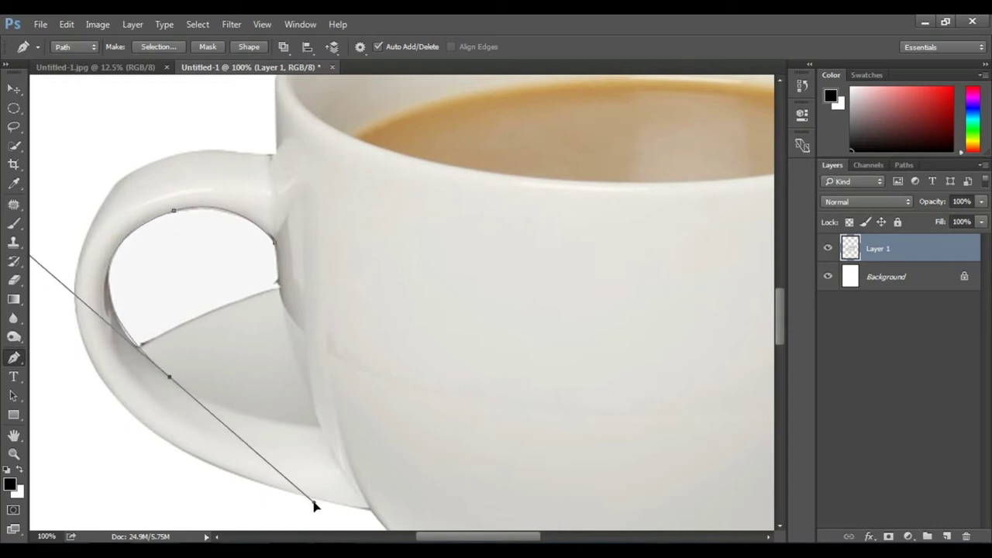
alt+click(170, 378)
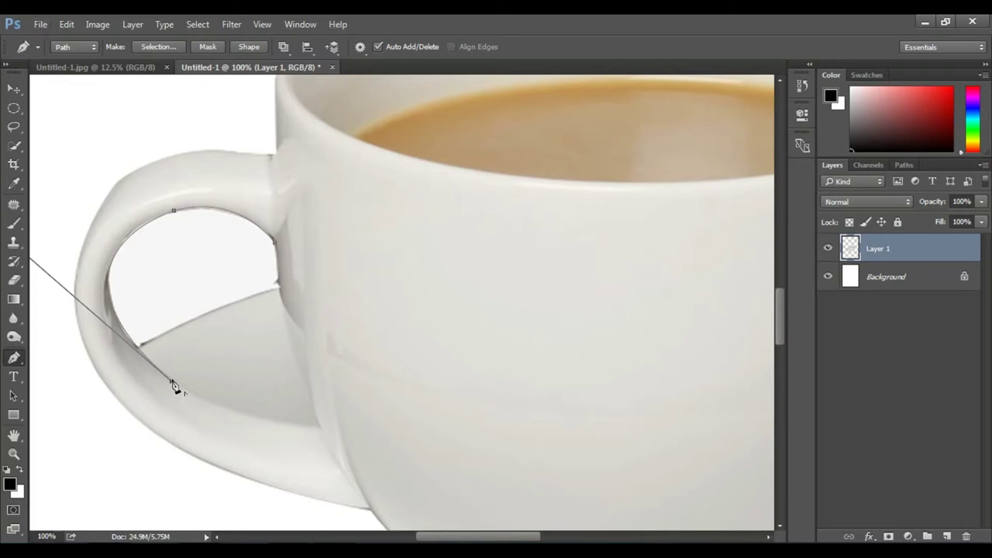
drag(317, 425, 399, 428)
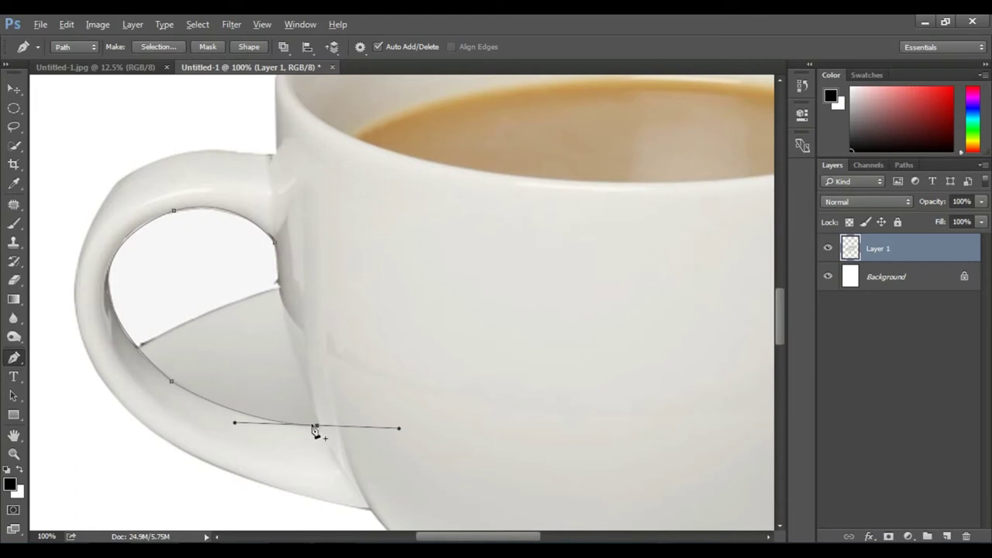
alt+click(317, 425)
drag(277, 261, 271, 299)
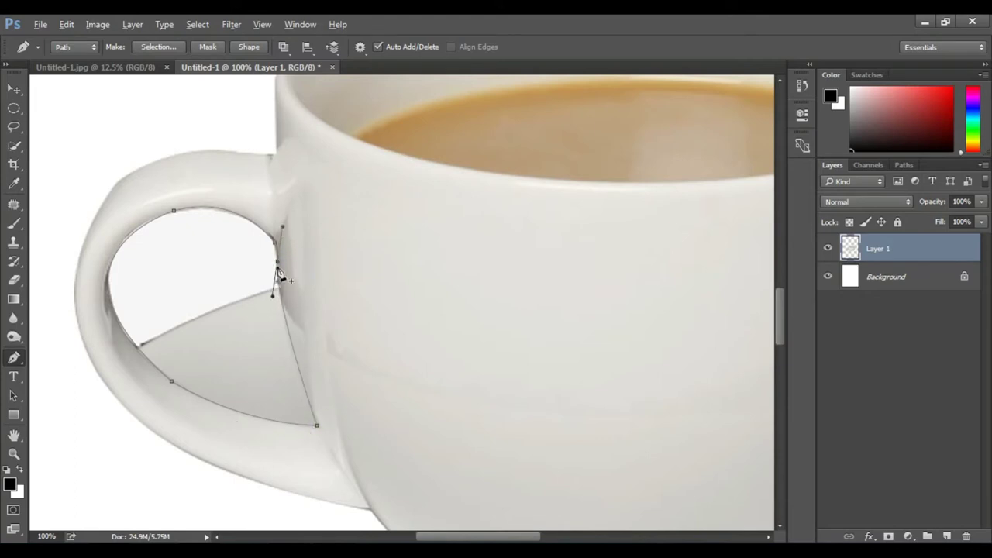
click(280, 261)
Step: Convert that path to a selection, delete the grey area and deselect
right_click(250, 256)
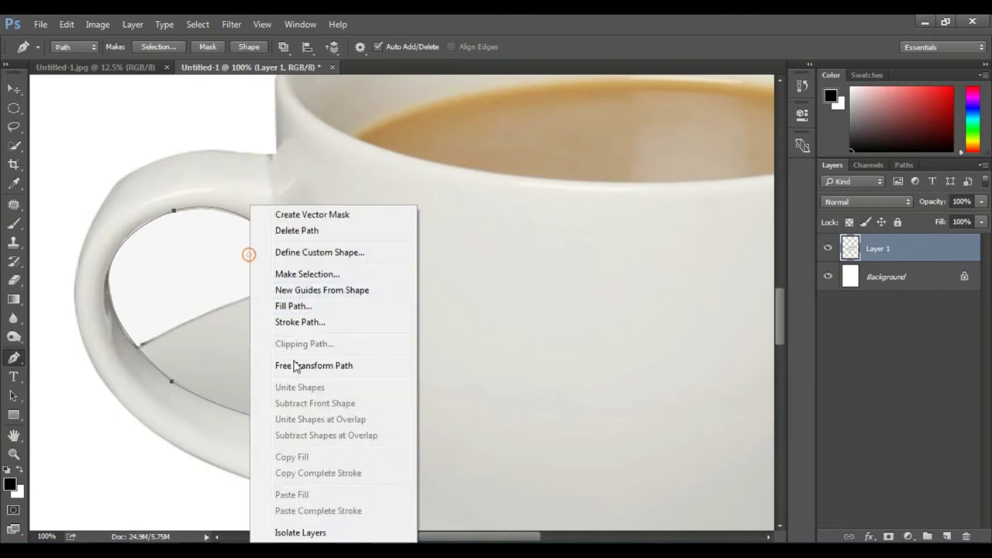
click(297, 272)
click(559, 168)
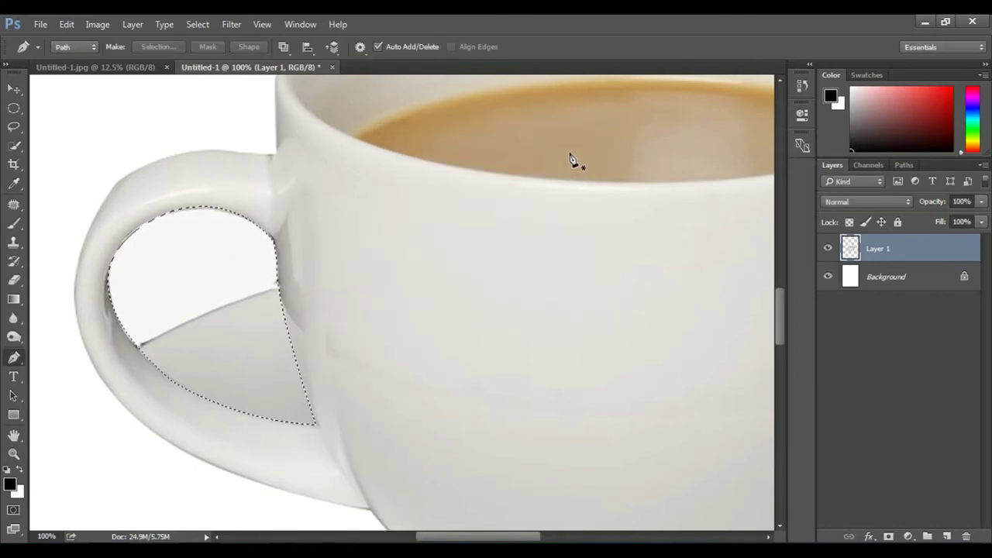
key(Delete)
key(ctrl+d)
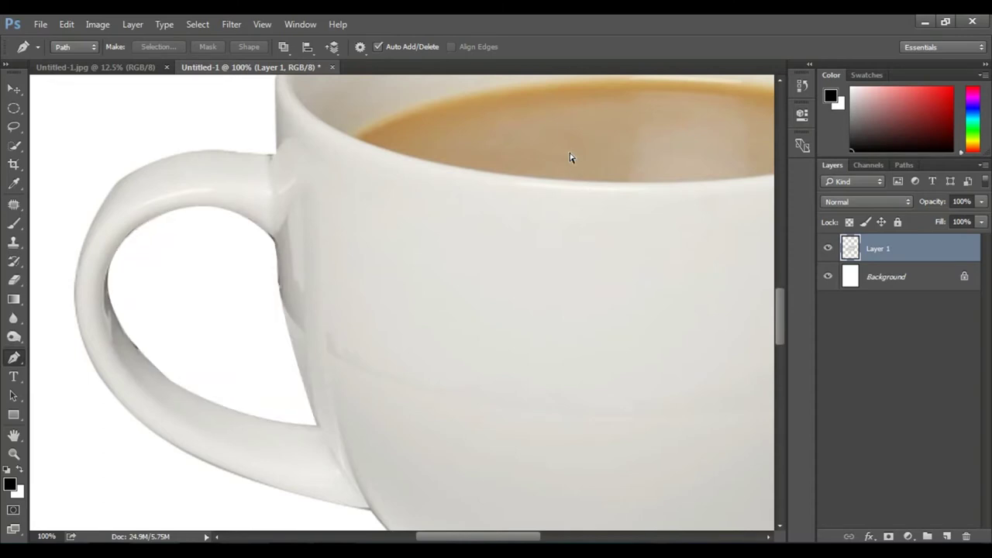
alt+click(422, 259)
alt+click(422, 259)
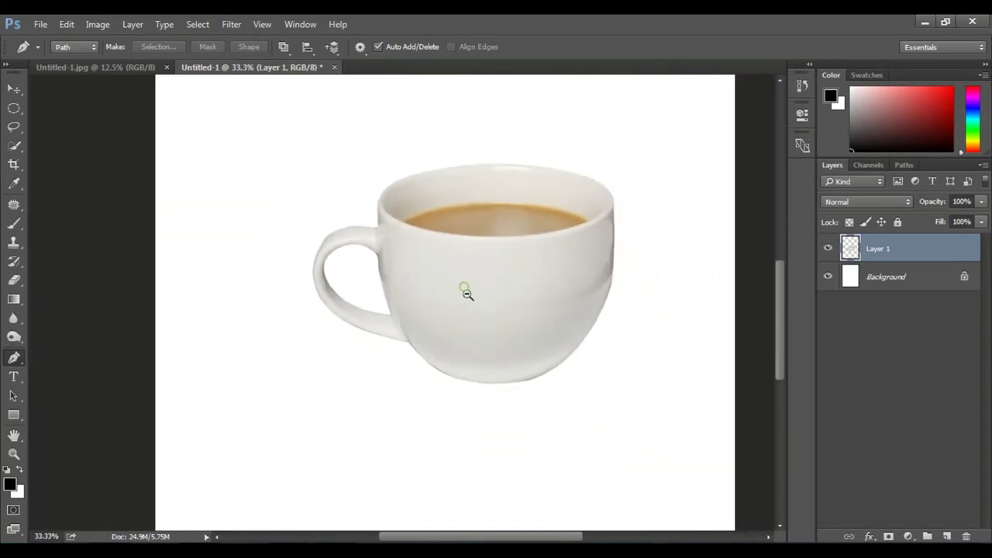
alt+click(465, 295)
drag(464, 300, 370, 296)
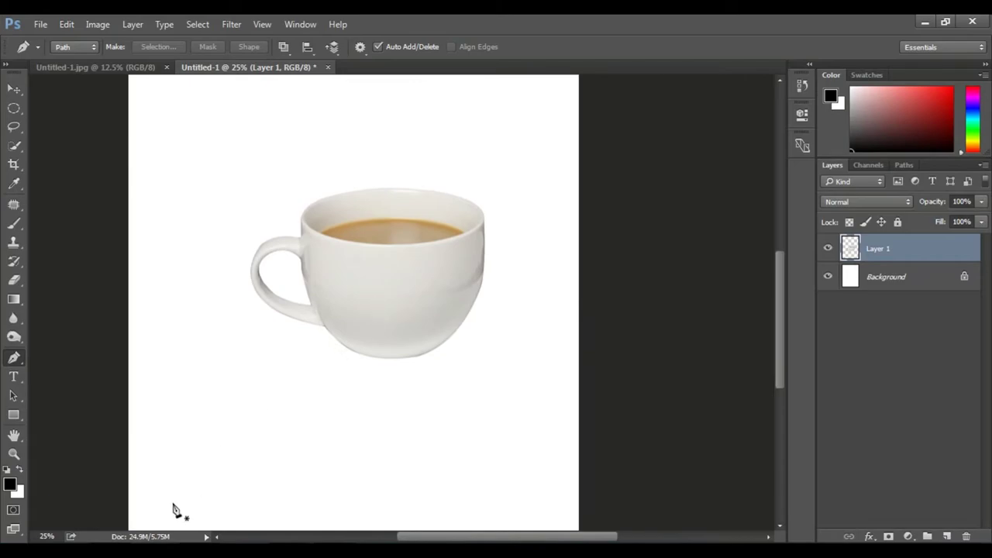
key(alt+Tab)
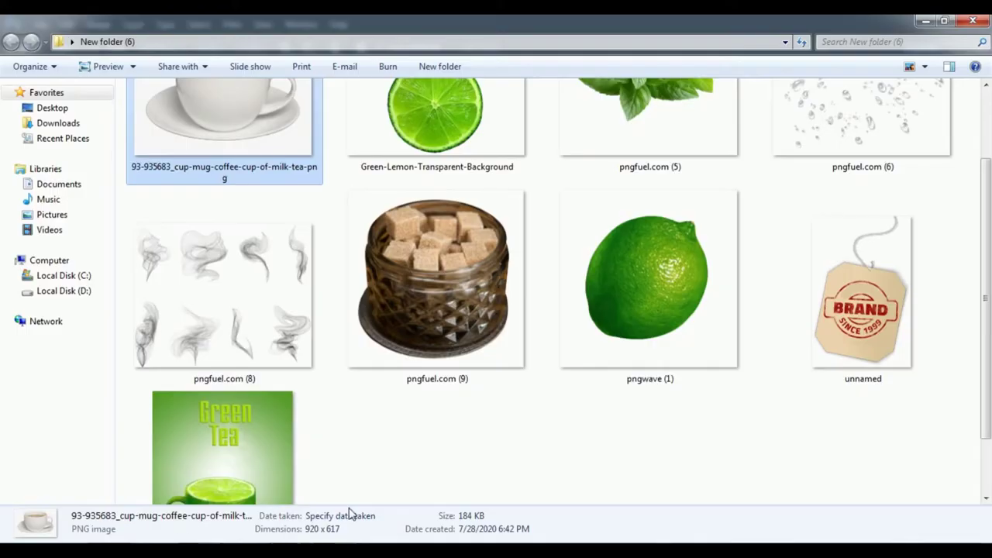
Step: Drag the pngwave (1) lime image from the folder into Photoshop
click(540, 452)
scroll(559, 457, up, 2)
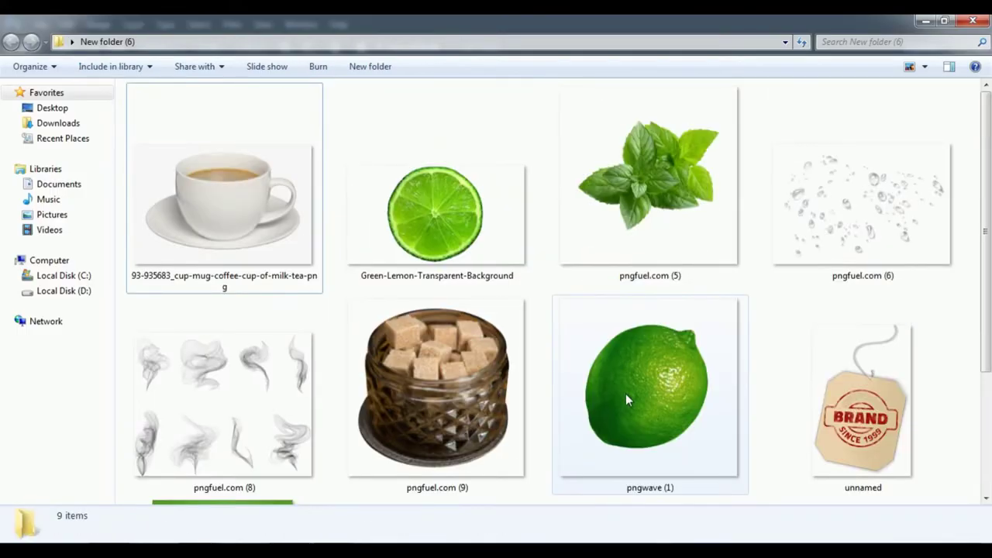
drag(625, 393, 485, 78)
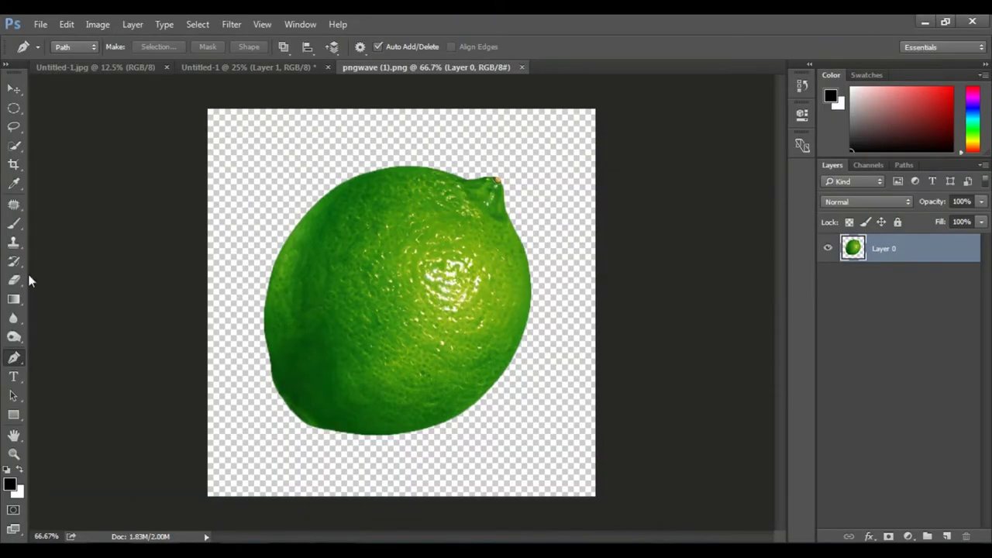
Step: Sample the lime's green and add a reversed radial Gradient Fill layer above the Background
click(13, 183)
click(503, 329)
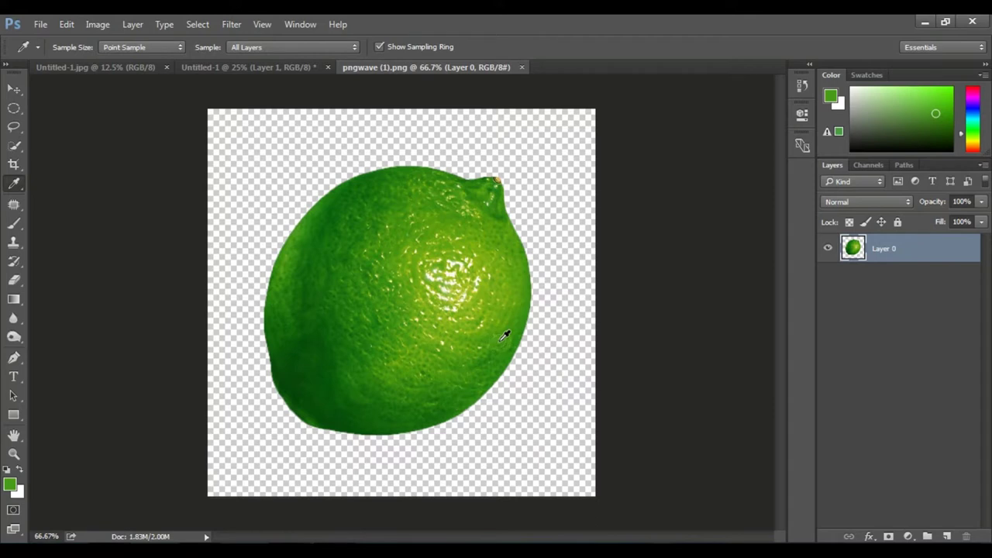
click(281, 70)
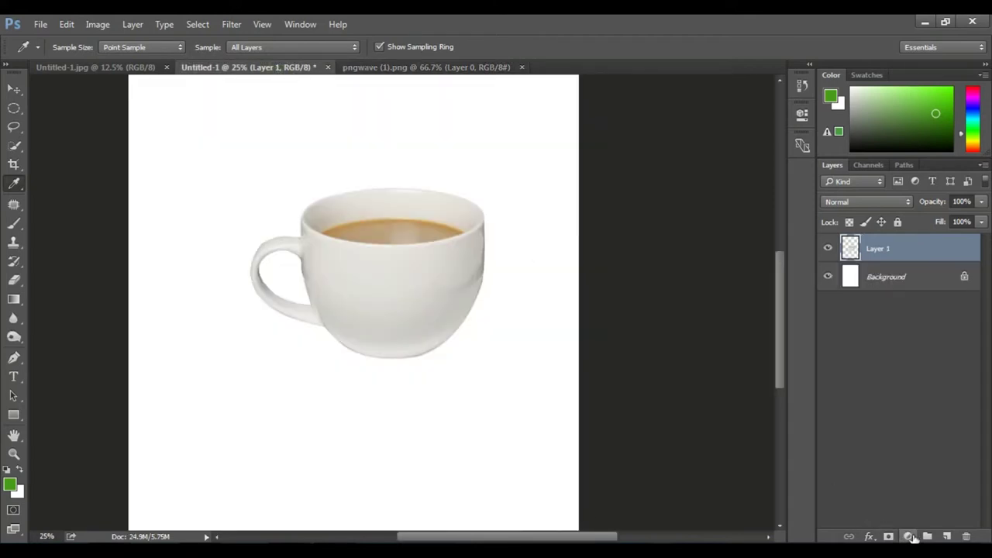
click(896, 279)
click(911, 536)
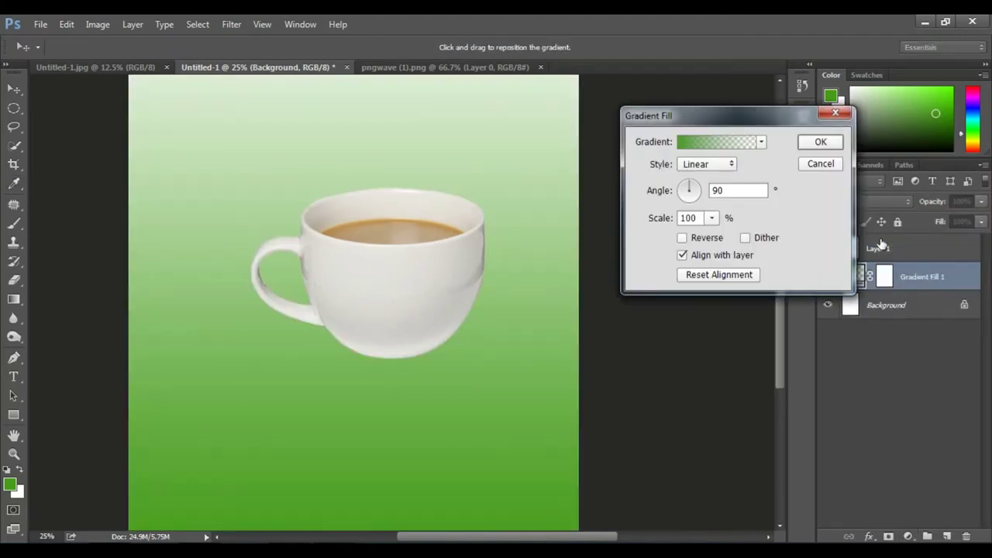
click(682, 238)
click(717, 165)
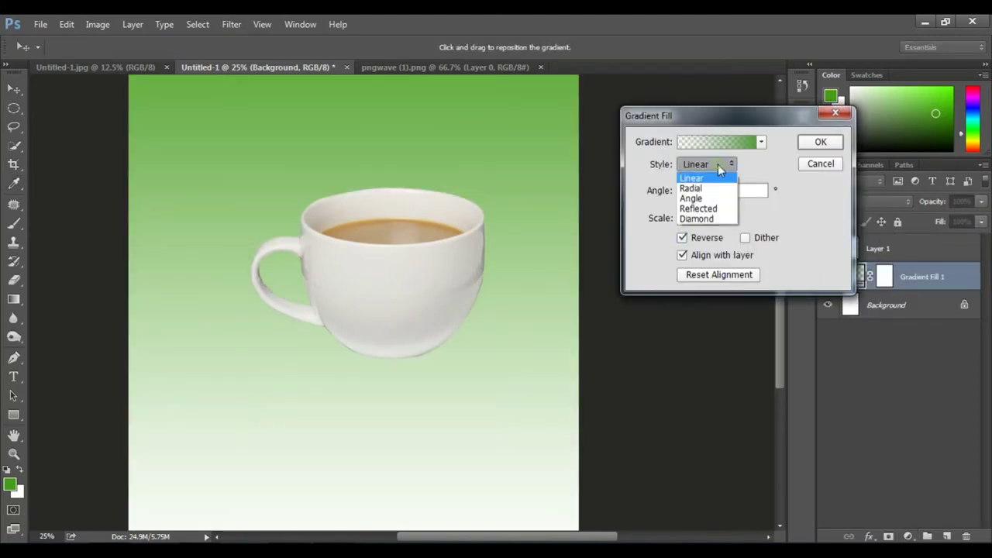
click(697, 181)
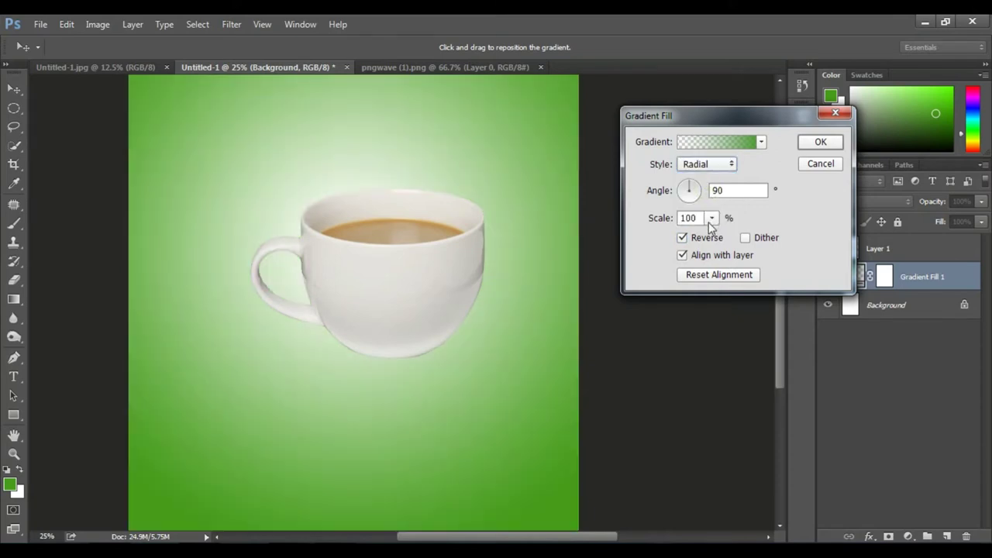
click(819, 144)
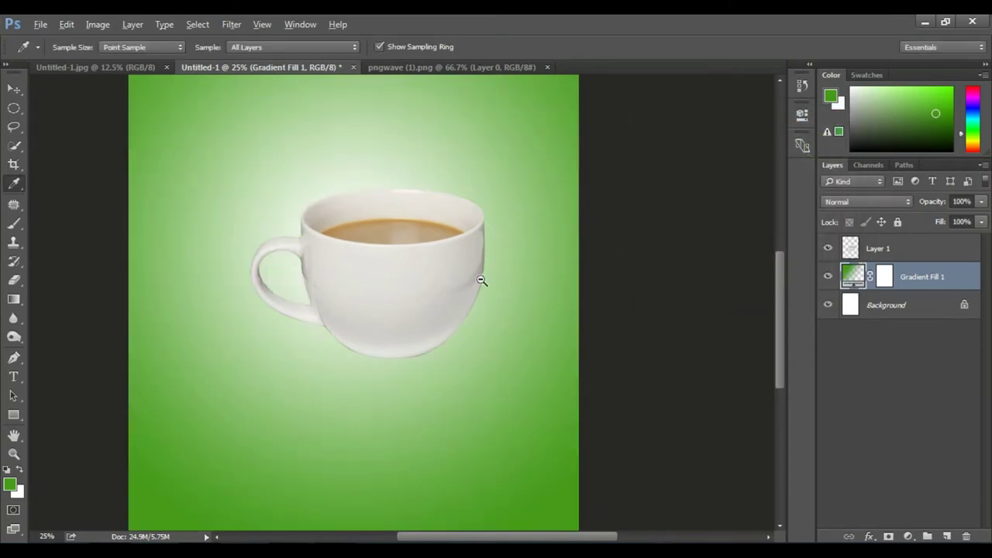
Step: Move the lime above the cup layer, rotate it about -38°, enlarge it and place it over the cup body
mouse_move(442, 313)
mouse_down()
mouse_move(509, 310)
mouse_move(474, 298)
mouse_up()
key(v)
right_click(490, 290)
click(512, 302)
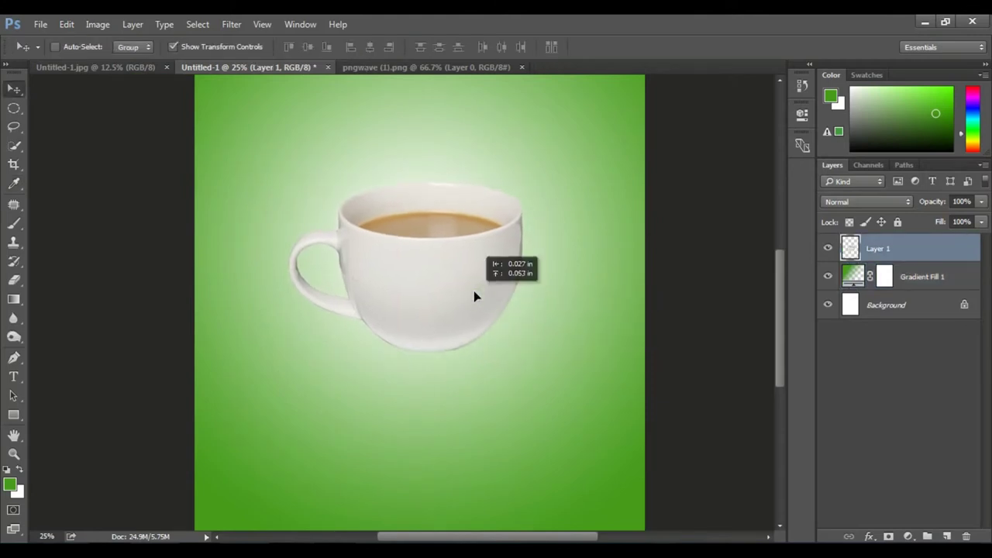
click(426, 69)
mouse_move(469, 287)
mouse_down()
mouse_move(337, 108)
mouse_move(465, 279)
mouse_up()
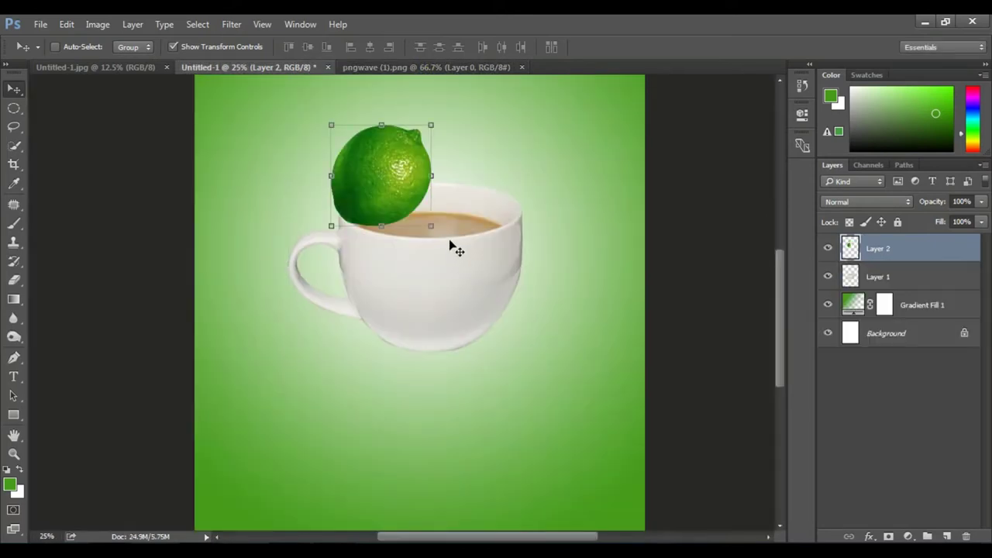
mouse_move(440, 235)
mouse_down()
mouse_move(485, 192)
mouse_move(612, 232)
mouse_up()
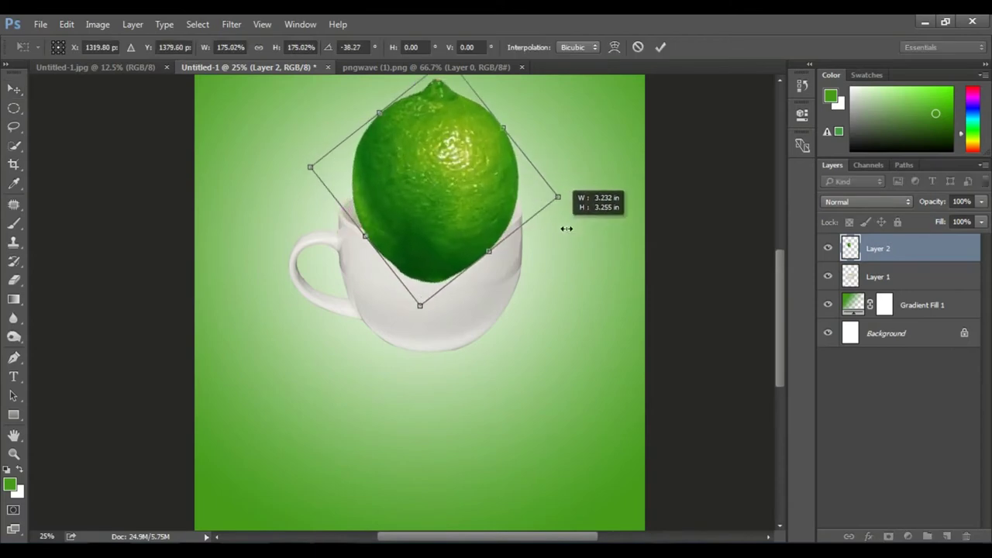
drag(509, 228, 482, 288)
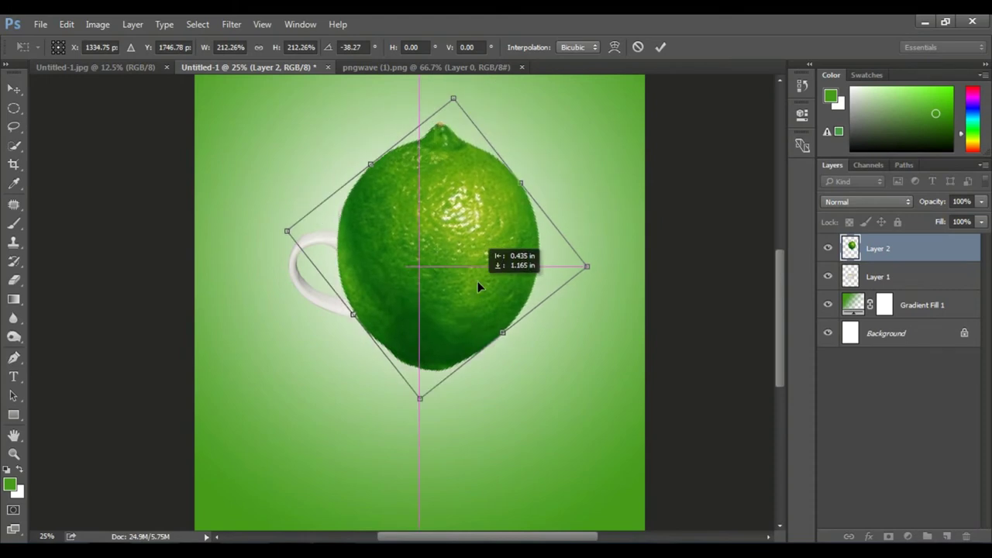
key(Return)
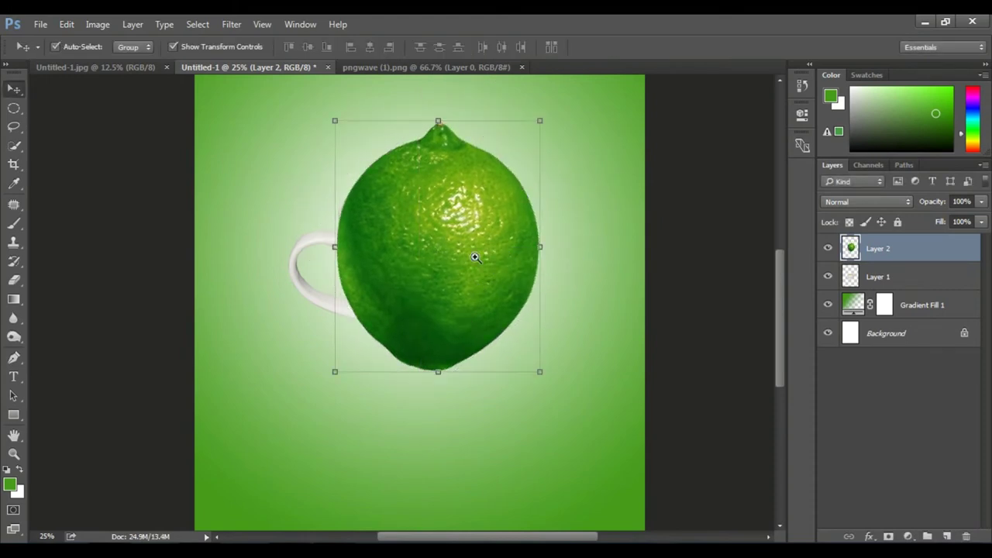
Step: Narrow the lime slightly, enter Warp and lower Layer 2's opacity to 71%
key(ctrl+plus)
key(ctrl+plus)
drag(431, 268, 458, 272)
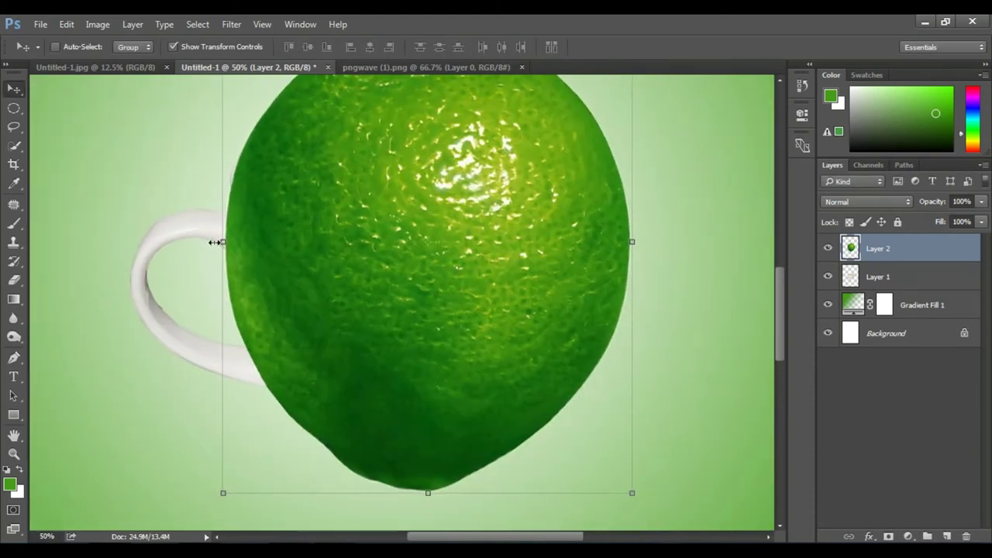
drag(221, 241, 230, 242)
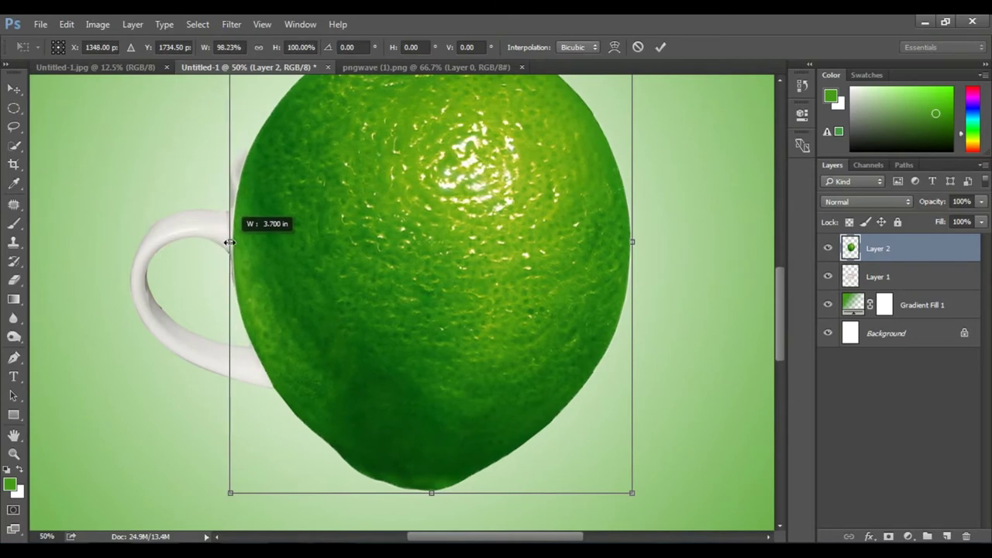
click(613, 48)
drag(931, 203, 908, 203)
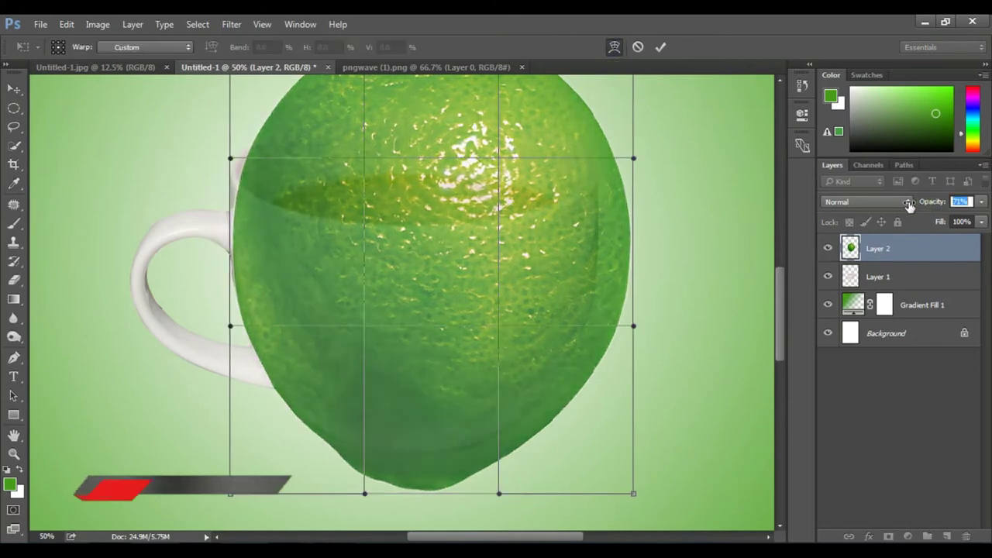
Step: Warp the lime's right side, rounded bottom and left edges to fit the cup, then commit
drag(633, 326, 566, 306)
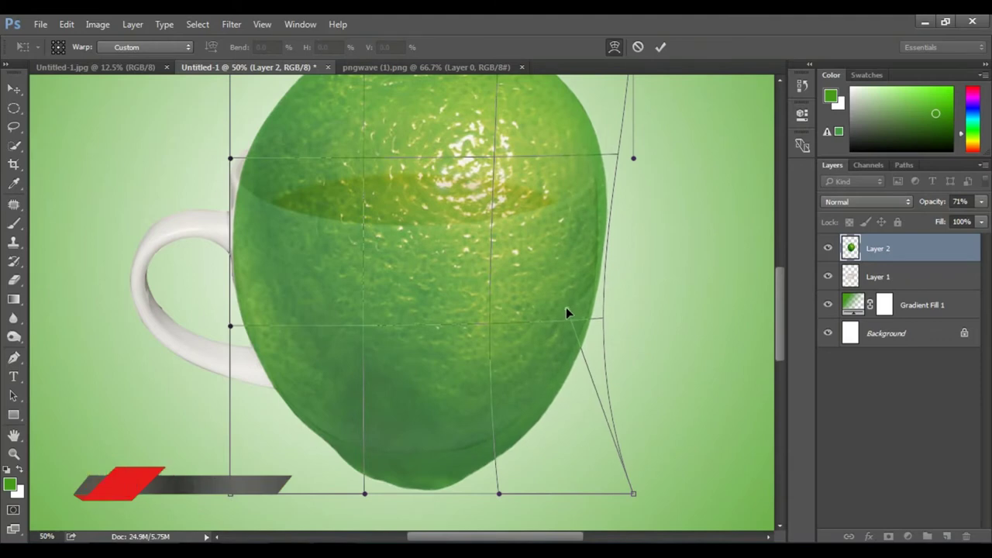
drag(500, 496, 489, 453)
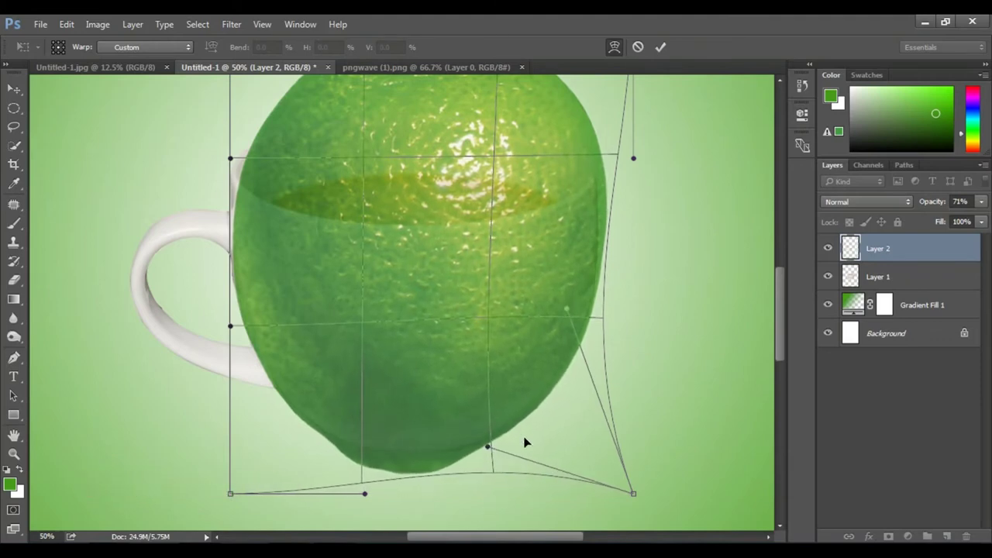
scroll(659, 429, up, 2)
scroll(673, 330, up, 1)
drag(568, 375, 575, 248)
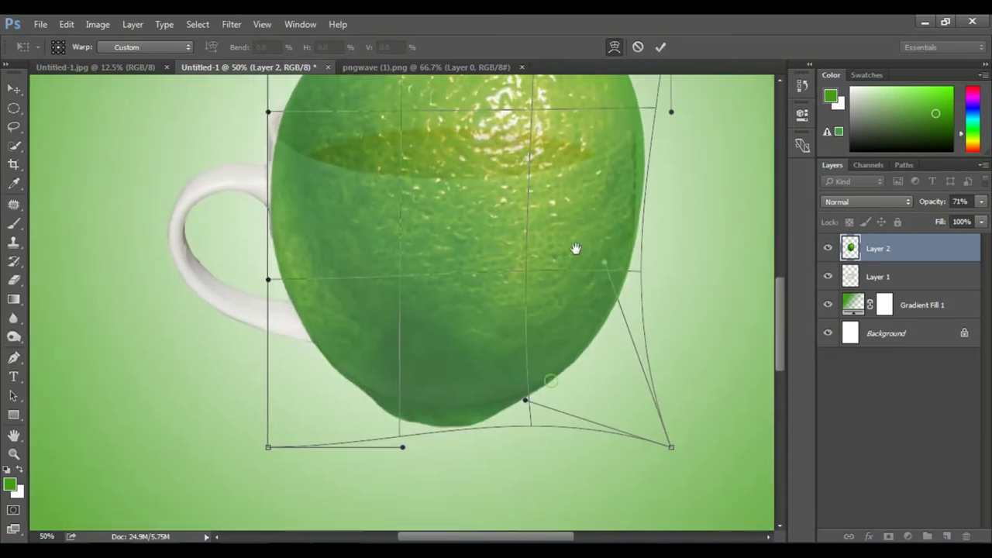
drag(272, 447, 269, 447)
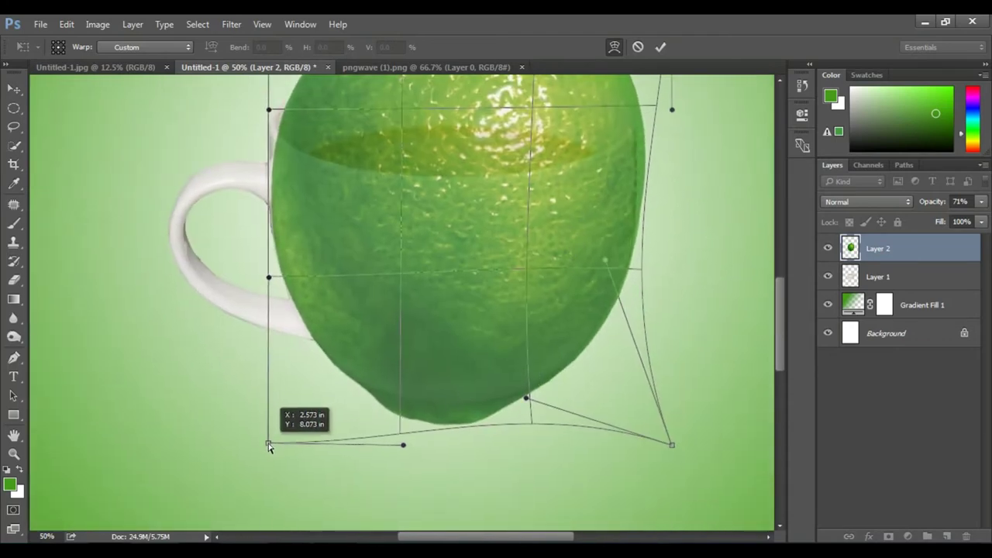
drag(327, 248, 367, 365)
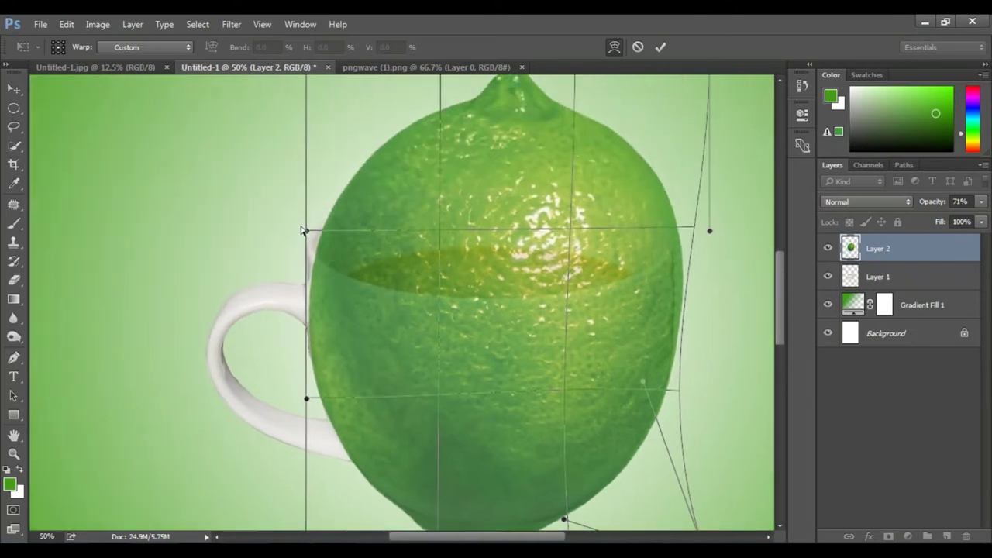
drag(302, 229, 301, 225)
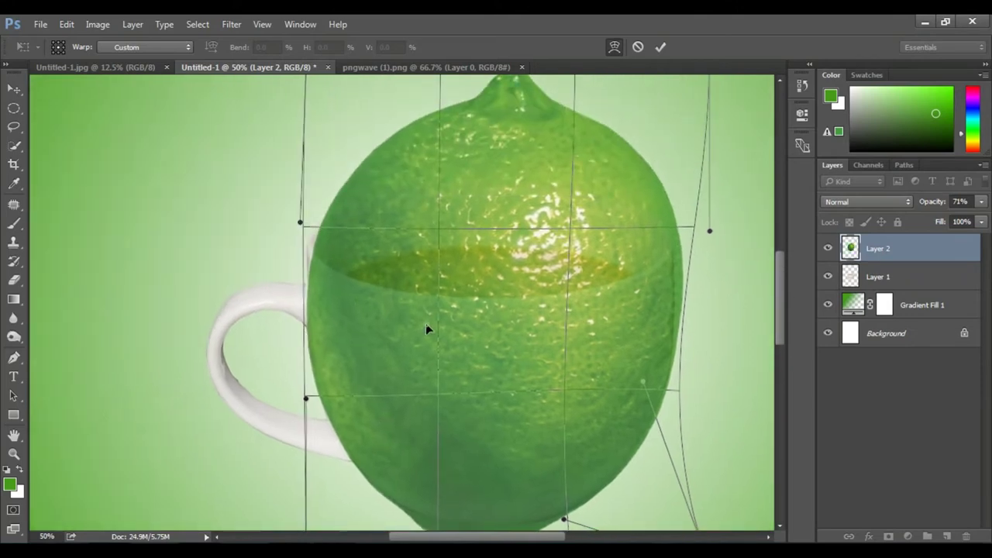
drag(565, 421, 540, 307)
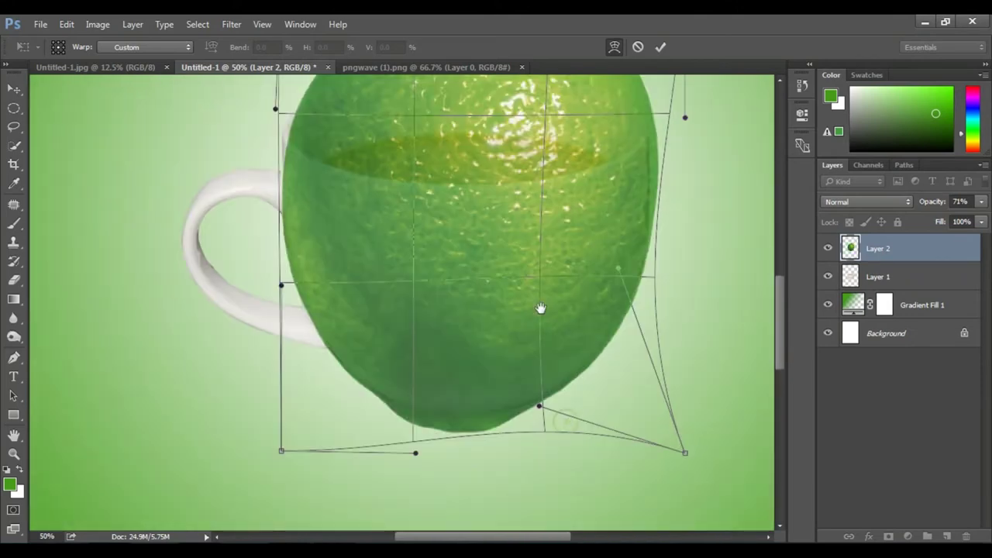
click(657, 50)
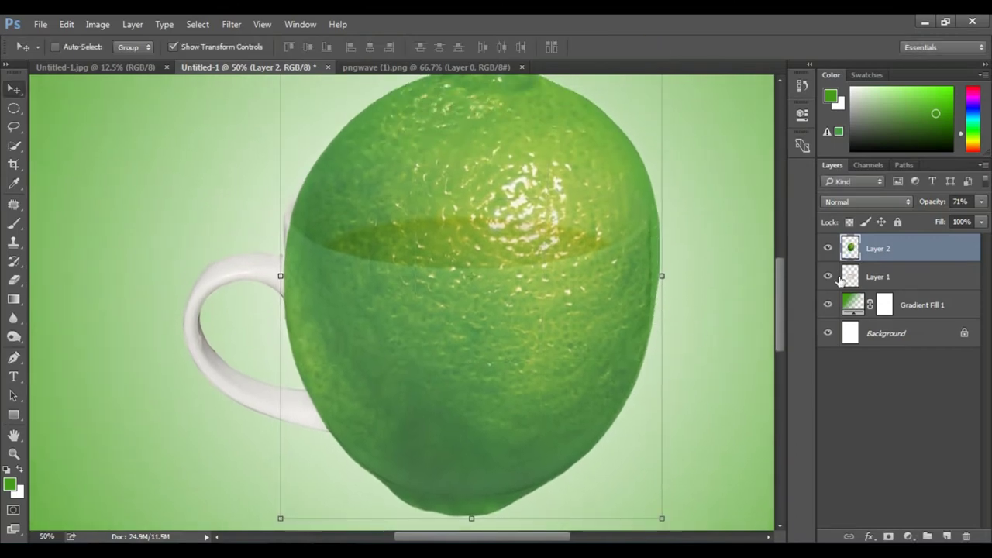
Step: Rename Layer 1 to 'cup'
click(850, 280)
double_click(913, 273)
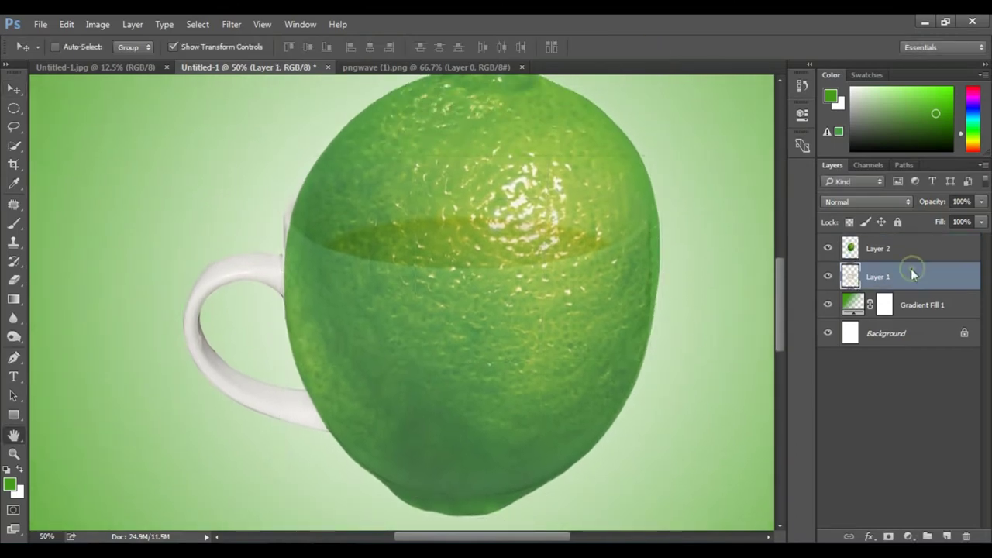
click(765, 127)
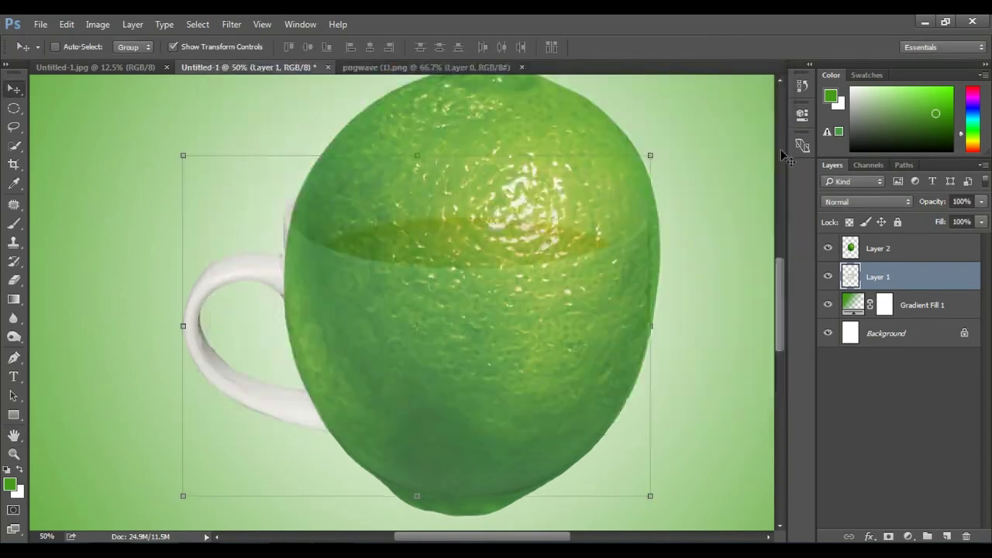
double_click(875, 277)
text(cu)
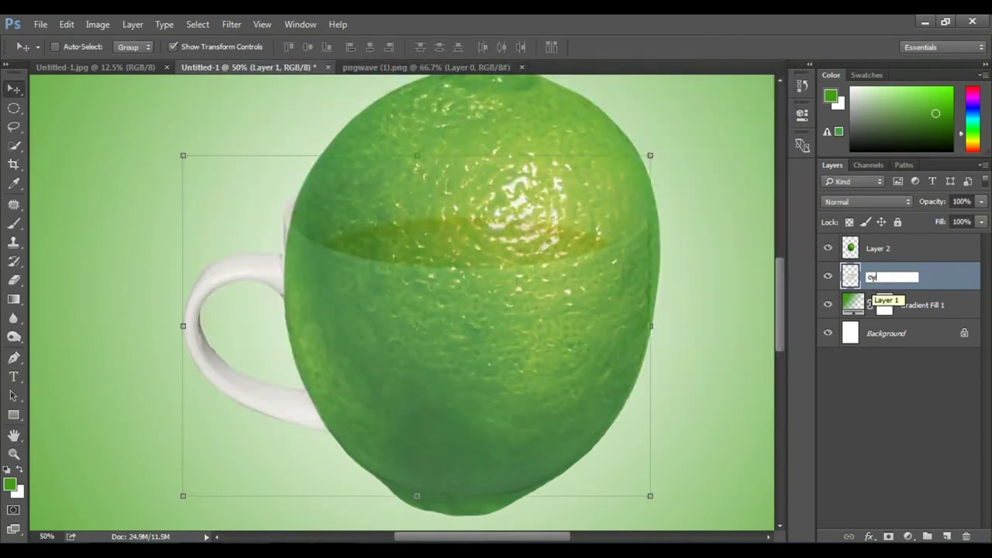
text(p)
key(Return)
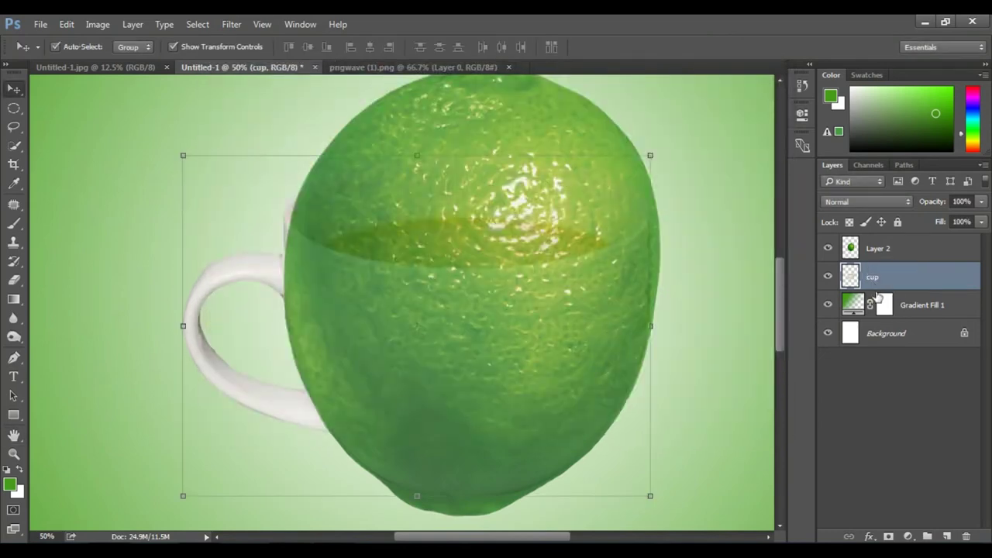
Step: Load the cup layer's pixels as a selection and invert it
ctrl+click(853, 276)
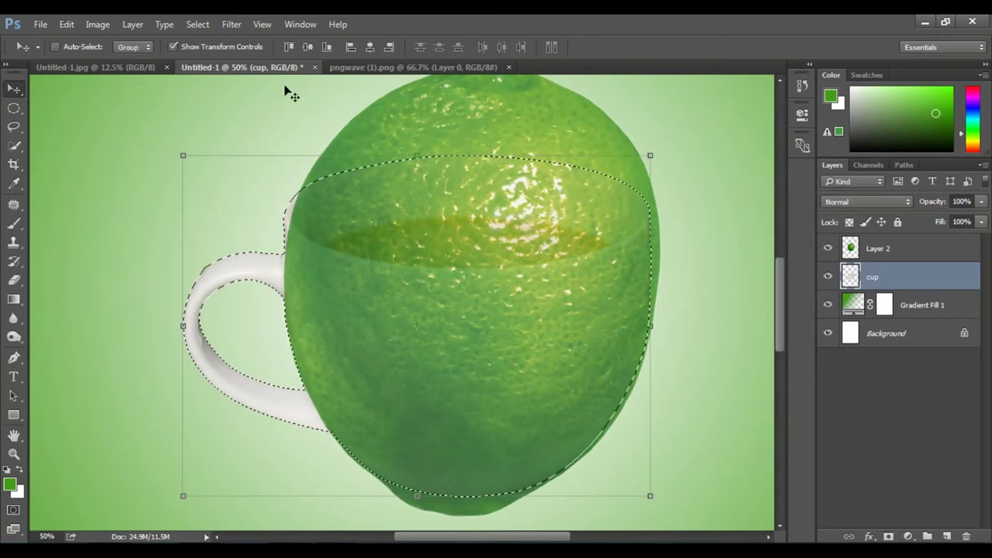
click(194, 25)
click(204, 81)
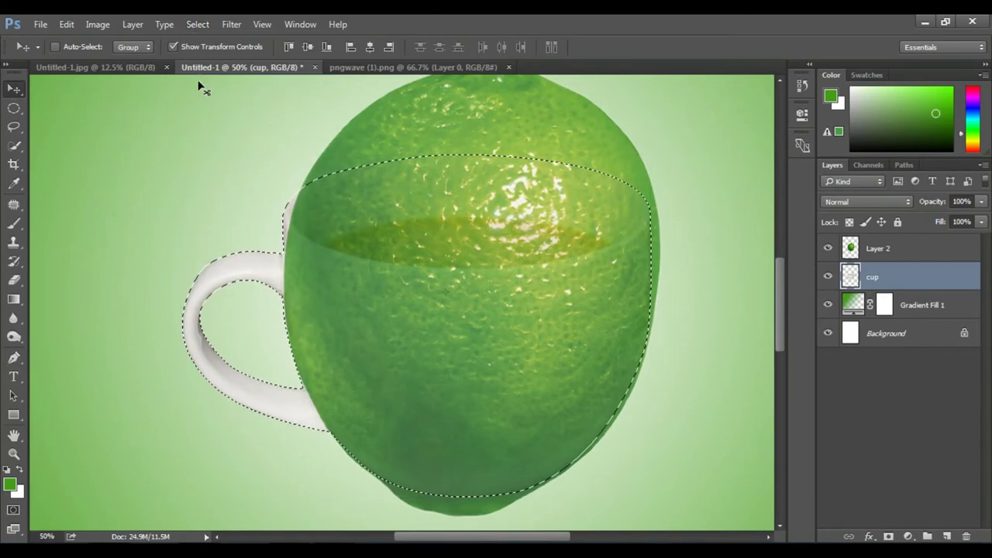
Step: Erase the lime outside the cup's outline on Layer 2, set its opacity to 45% and deselect
click(14, 279)
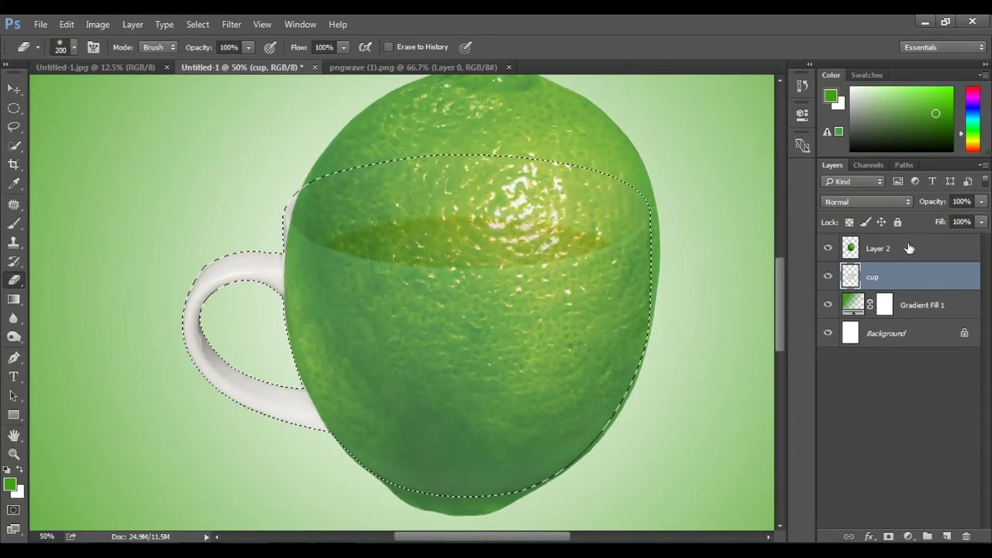
click(885, 256)
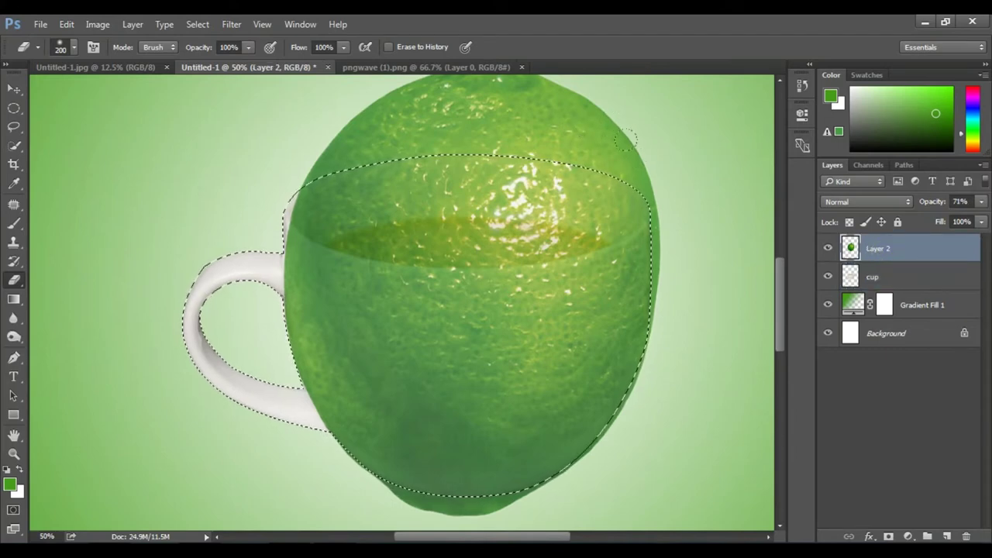
mouse_move(651, 157)
mouse_down()
mouse_move(413, 81)
mouse_move(287, 111)
mouse_move(616, 172)
mouse_up()
scroll(615, 173, up, 2)
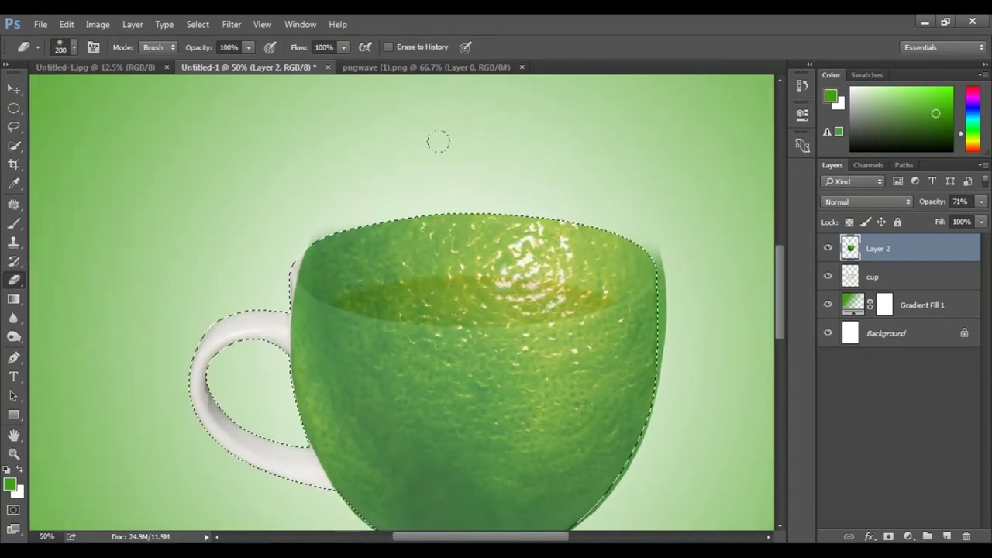
mouse_move(660, 256)
mouse_down()
mouse_move(646, 458)
mouse_move(674, 356)
mouse_move(621, 409)
mouse_move(543, 458)
mouse_move(406, 465)
mouse_move(377, 409)
mouse_move(445, 452)
mouse_move(333, 329)
mouse_up()
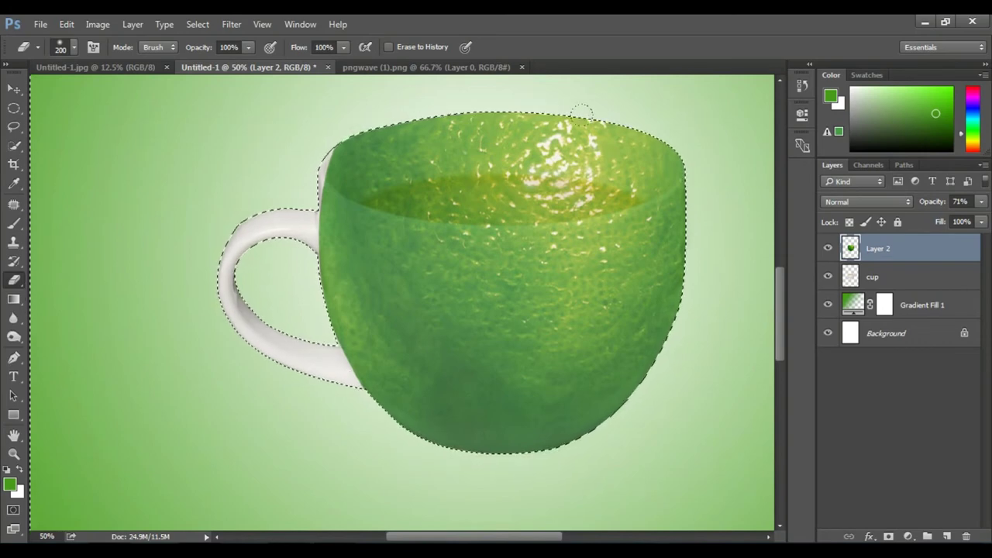
mouse_move(930, 202)
mouse_down()
mouse_move(984, 208)
mouse_move(944, 211)
mouse_up()
key(ctrl+d)
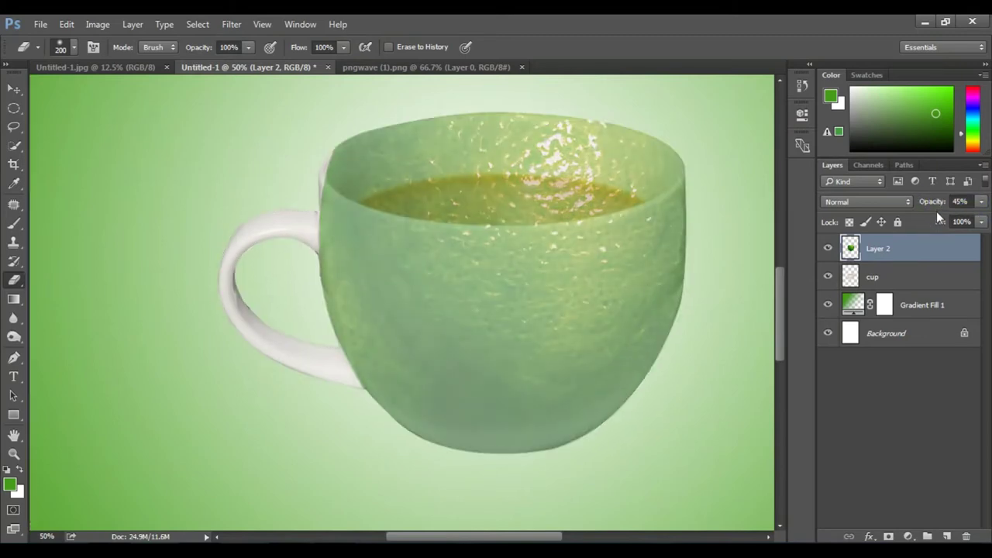
alt+click(576, 248)
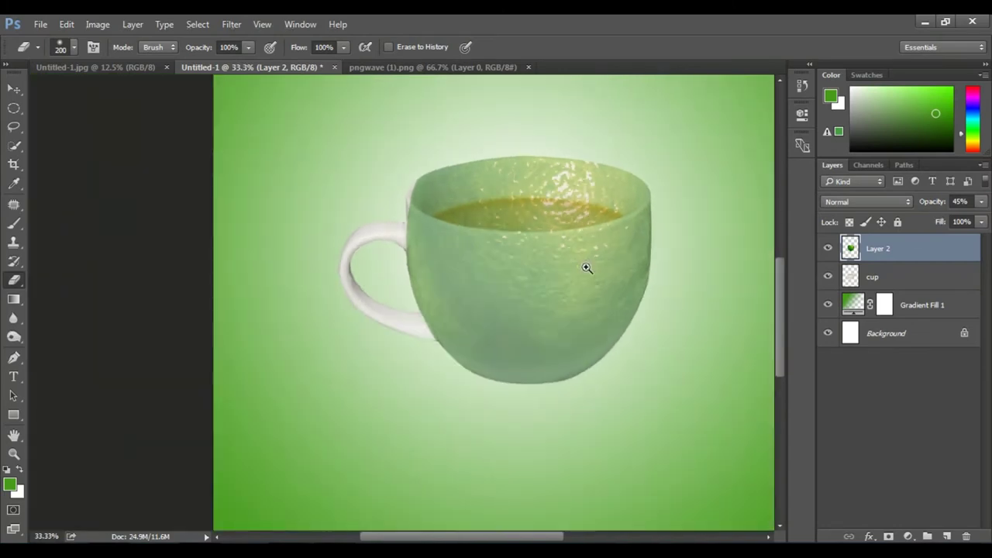
Step: Place the Green-Lemon image into the poster beside the cup
ctrl+click(586, 268)
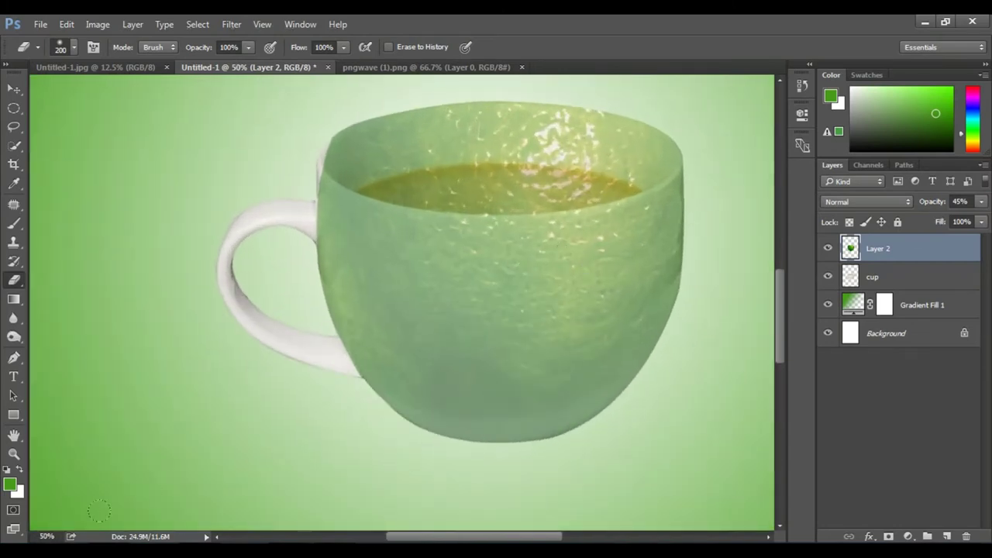
click(924, 21)
mouse_move(458, 234)
mouse_down()
mouse_move(294, 422)
mouse_move(533, 299)
mouse_up()
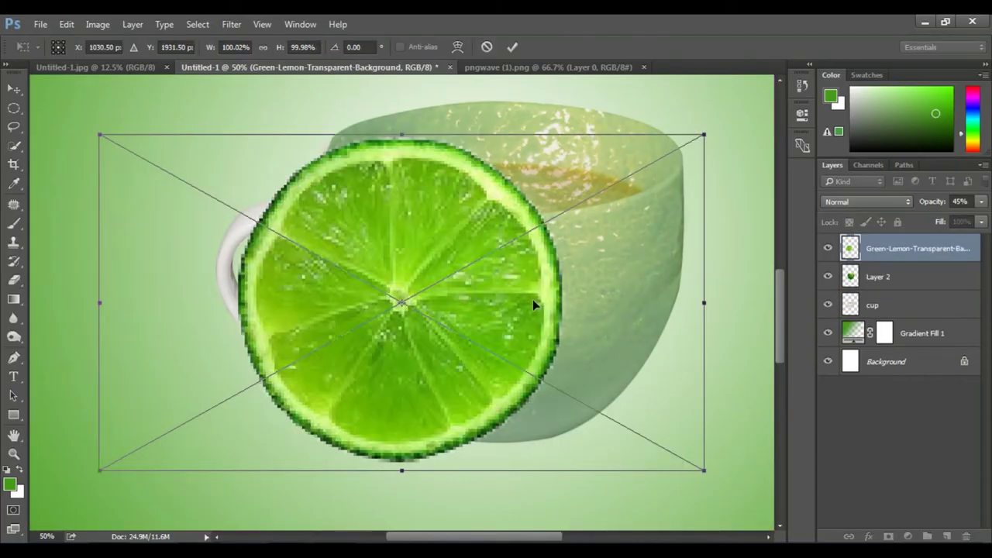
ctrl+alt+click(546, 298)
mouse_move(558, 310)
mouse_down()
mouse_move(454, 314)
mouse_move(480, 256)
mouse_up()
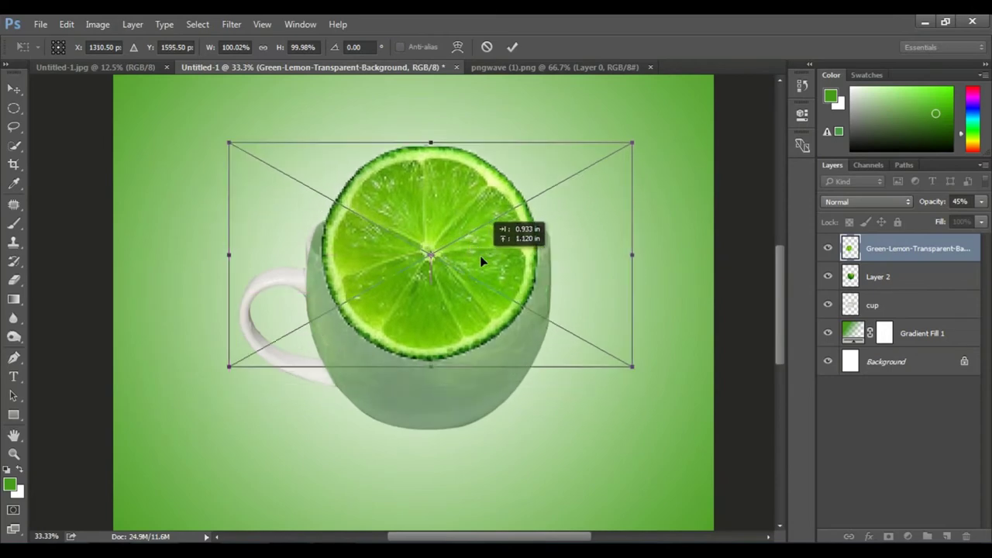
Step: Distort the lime slice into a thin, wide oval spanning the cup's rim
right_click(433, 153)
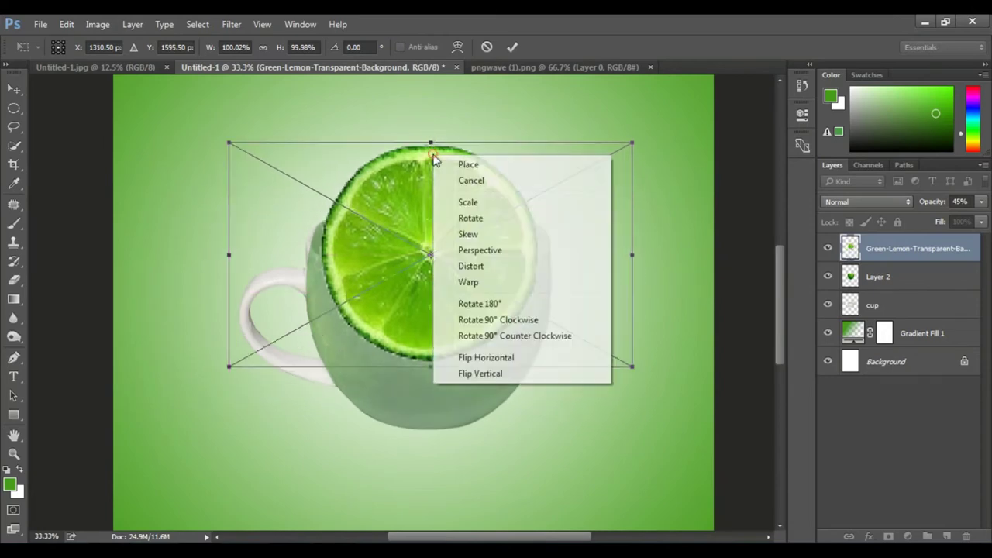
click(471, 266)
drag(431, 145, 432, 205)
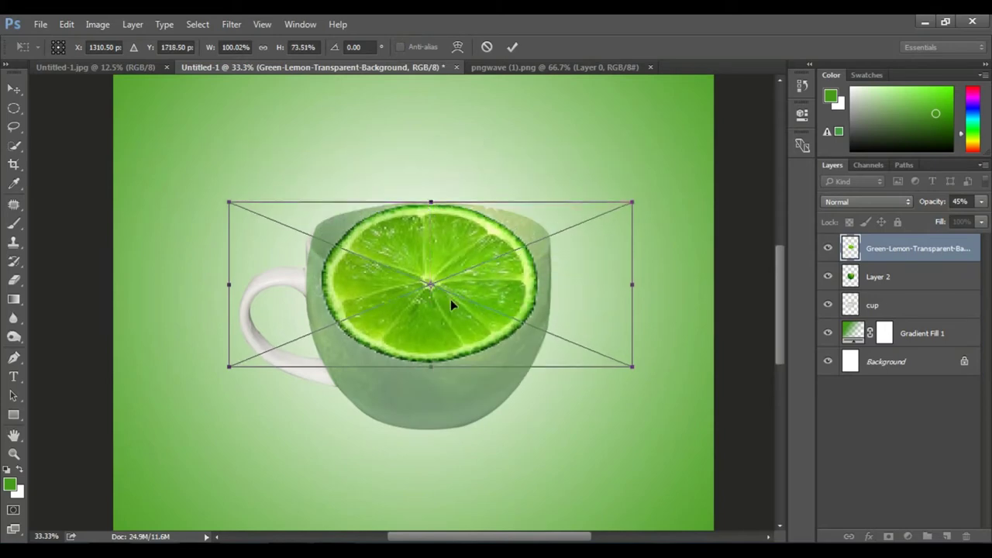
mouse_move(431, 366)
mouse_down()
mouse_move(425, 275)
mouse_move(430, 286)
mouse_up()
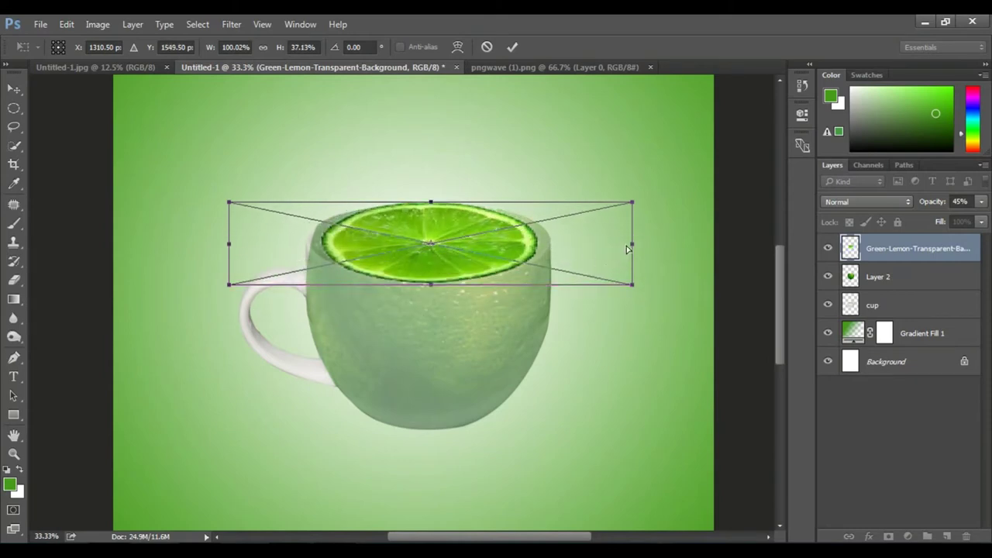
drag(633, 246, 648, 246)
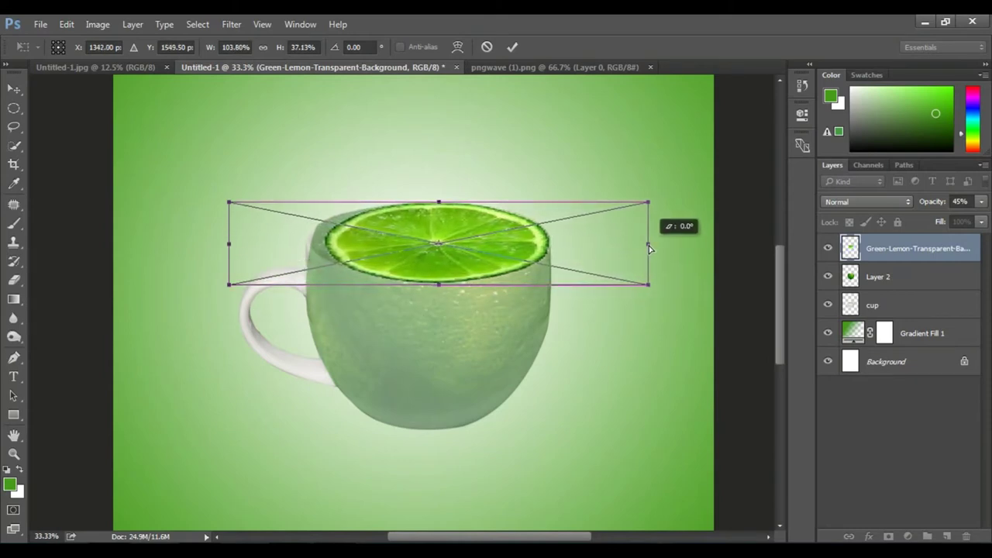
drag(230, 246, 206, 246)
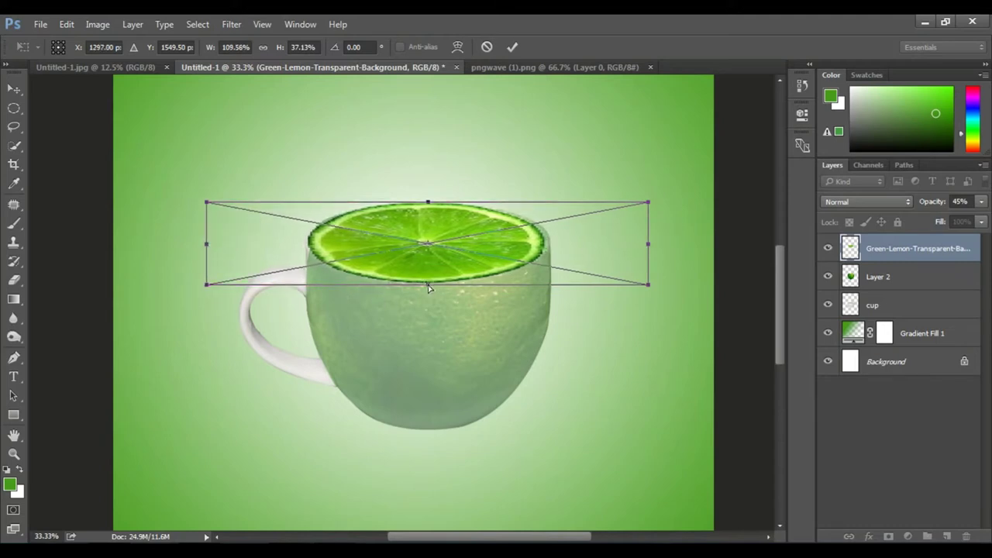
drag(428, 288, 423, 292)
drag(648, 251, 657, 249)
drag(435, 204, 433, 196)
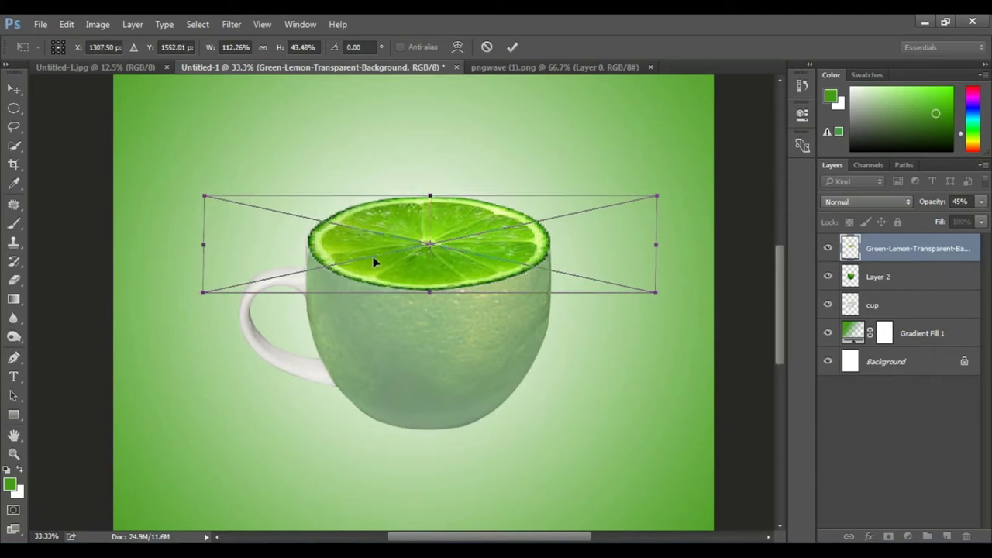
key(Return)
Step: Select the lime cup layer (Layer 2) and raise it to full opacity
key(e)
click(893, 280)
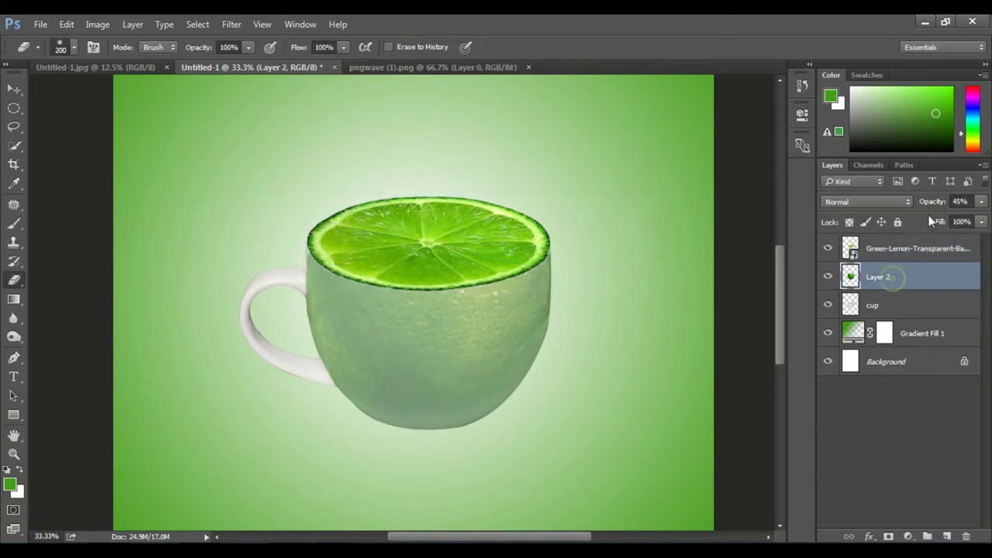
drag(936, 208, 990, 203)
click(419, 310)
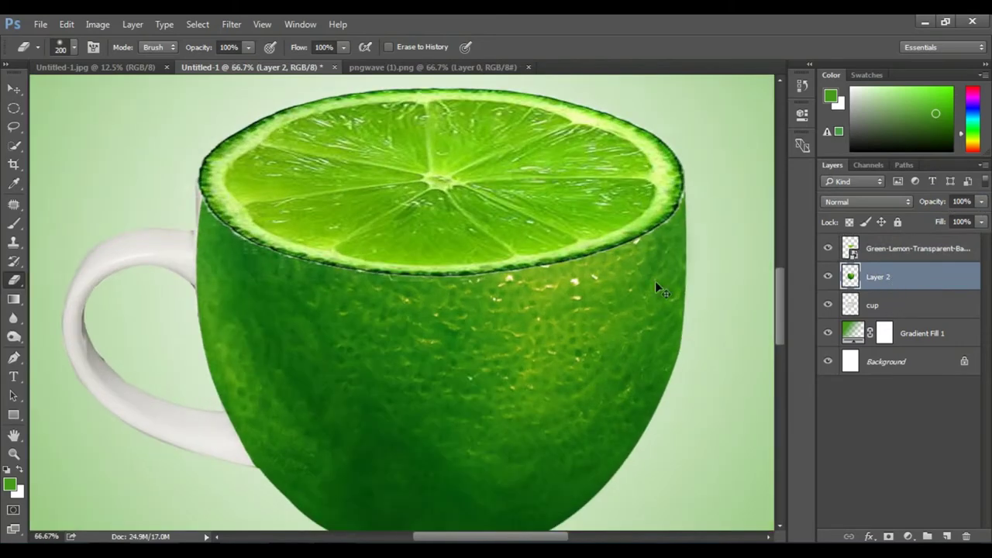
Step: Warp the lime body's left edge up to meet the lime slice rim
key(ctrl+t)
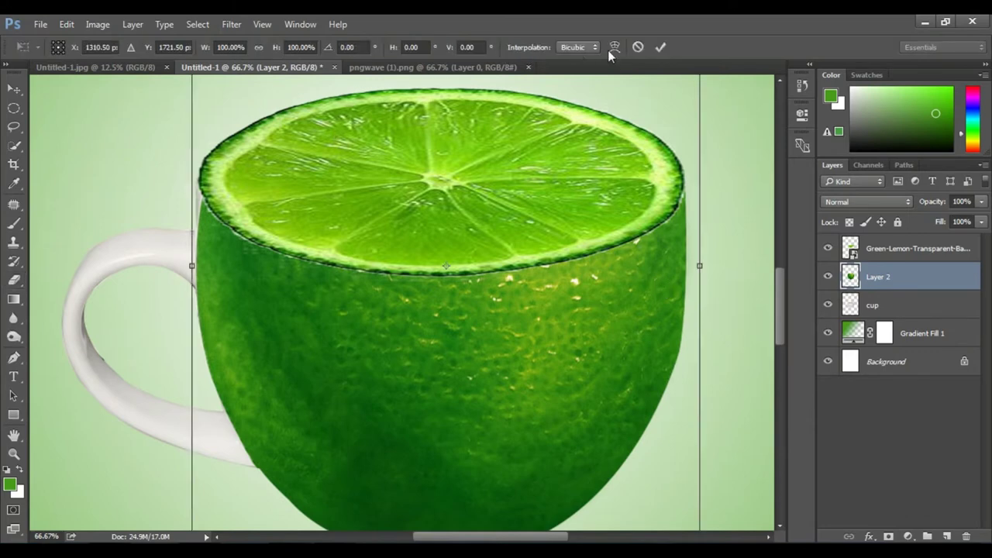
click(614, 46)
scroll(240, 225, down, 1)
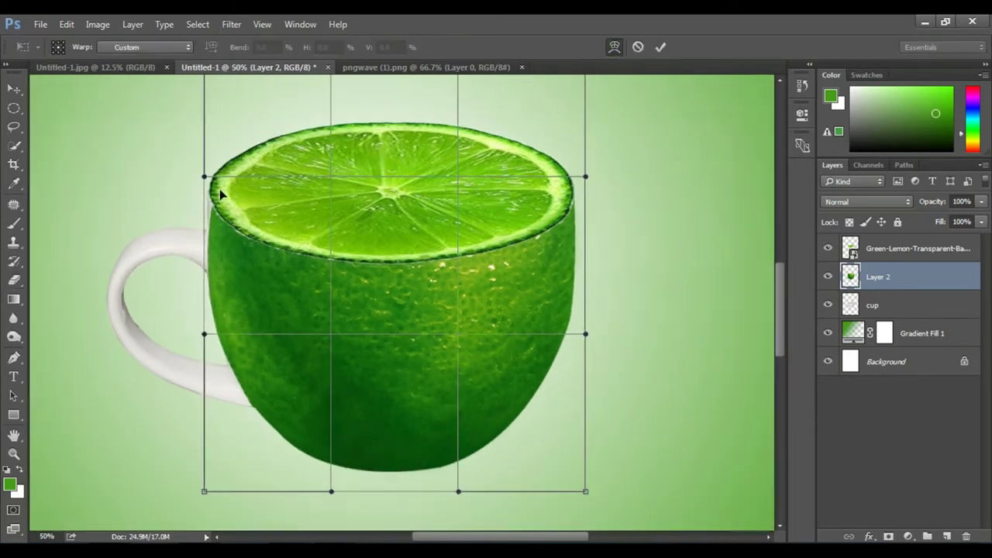
mouse_move(200, 177)
mouse_down()
mouse_move(195, 166)
mouse_move(188, 177)
mouse_up()
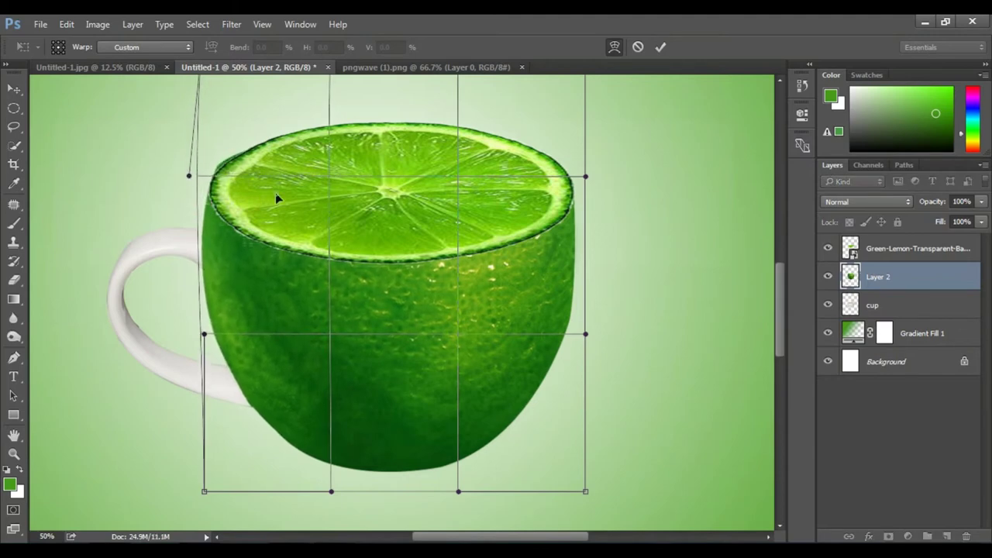
click(663, 44)
key(e)
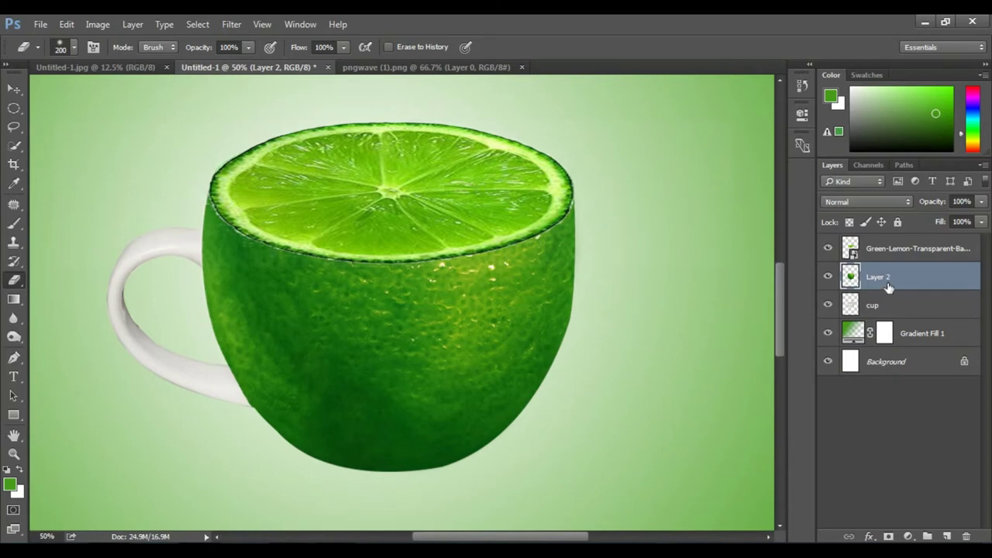
click(888, 256)
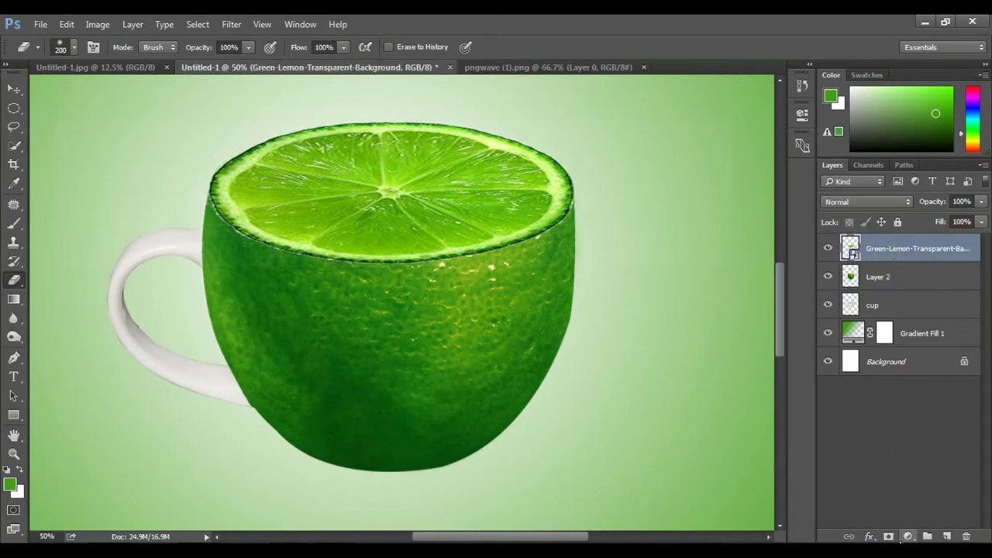
Step: Add a layer mask to the lime slice and mask the dark fringe on the right rind
click(888, 537)
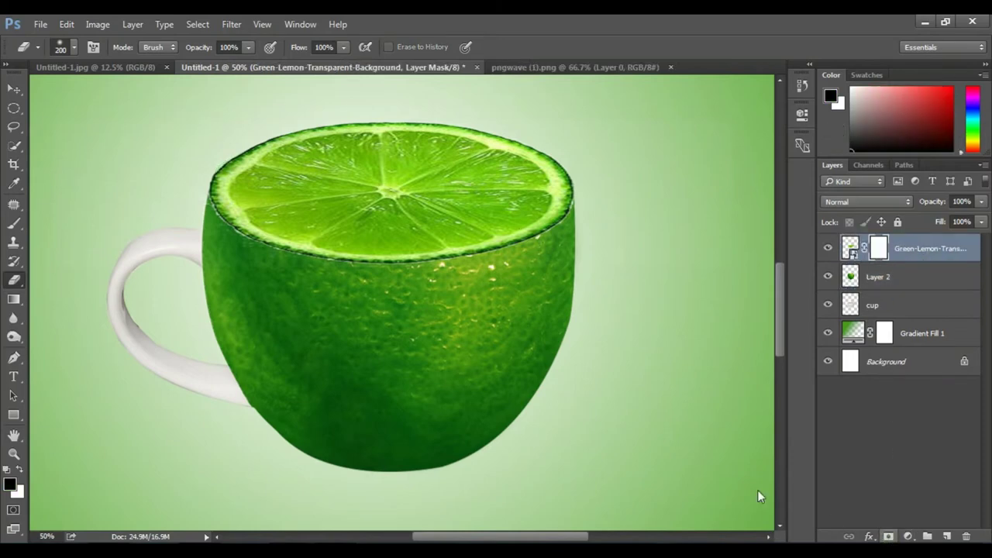
click(14, 225)
scroll(343, 276, up, 1)
scroll(326, 325, up, 1)
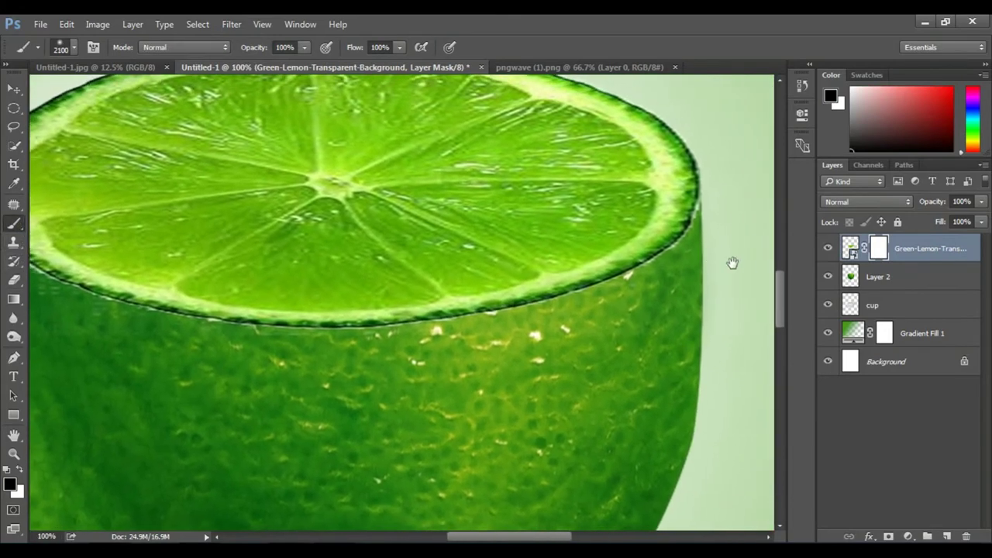
drag(732, 263, 729, 265)
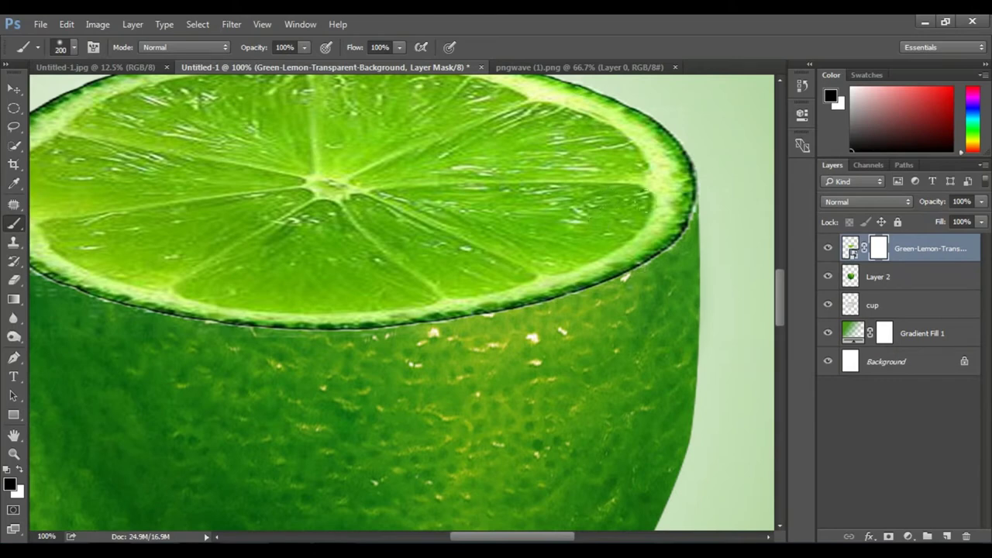
mouse_move(701, 186)
mouse_down()
mouse_move(704, 204)
mouse_move(638, 275)
mouse_move(436, 332)
mouse_move(325, 342)
mouse_up()
Step: With a smaller brush, mask the fringe along the top and left rind edges
key(bracketleft)
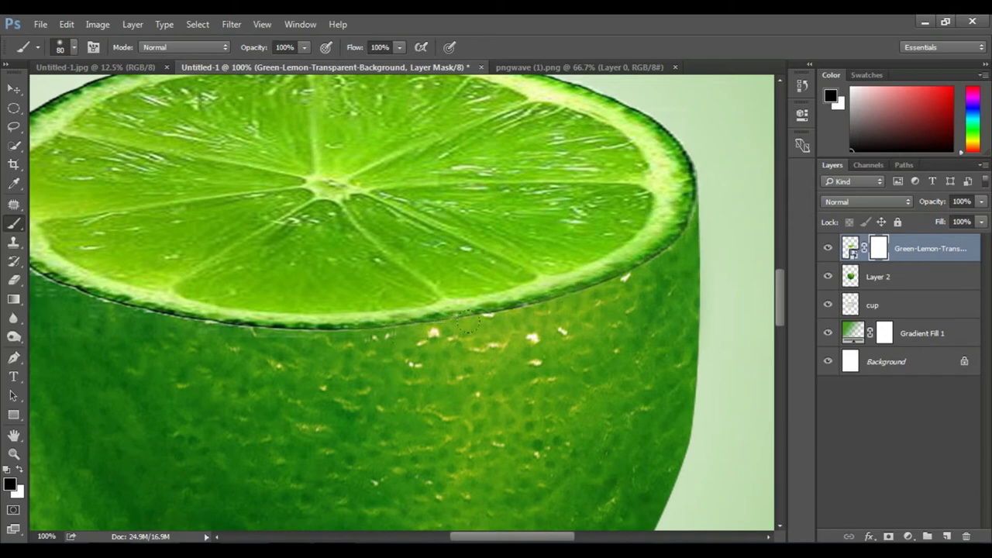
drag(467, 322, 642, 279)
drag(465, 375, 702, 387)
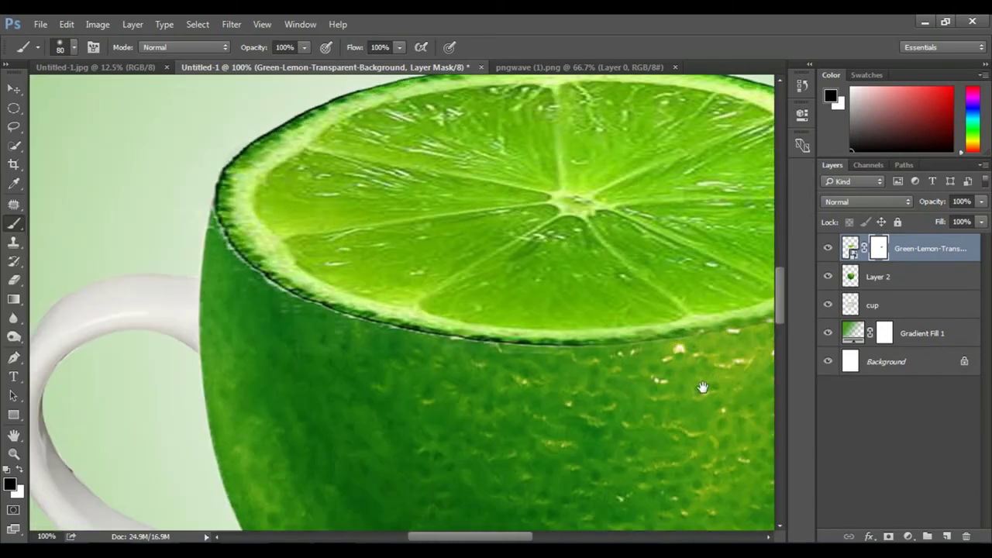
mouse_move(567, 359)
mouse_down()
mouse_move(542, 342)
mouse_move(364, 333)
mouse_move(260, 267)
mouse_move(207, 249)
mouse_up()
scroll(462, 355, down, 2)
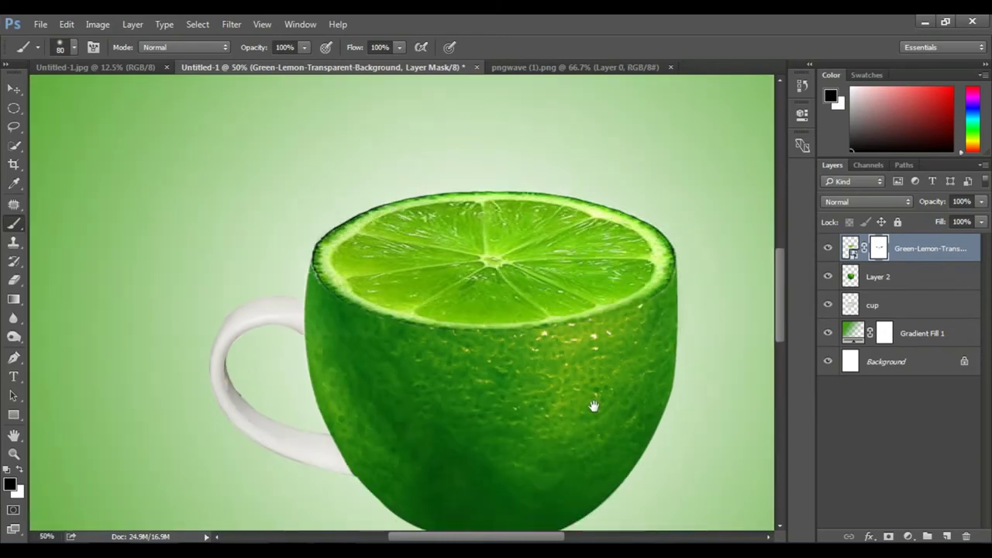
mouse_move(593, 405)
mouse_down()
mouse_move(547, 251)
mouse_move(536, 310)
mouse_up()
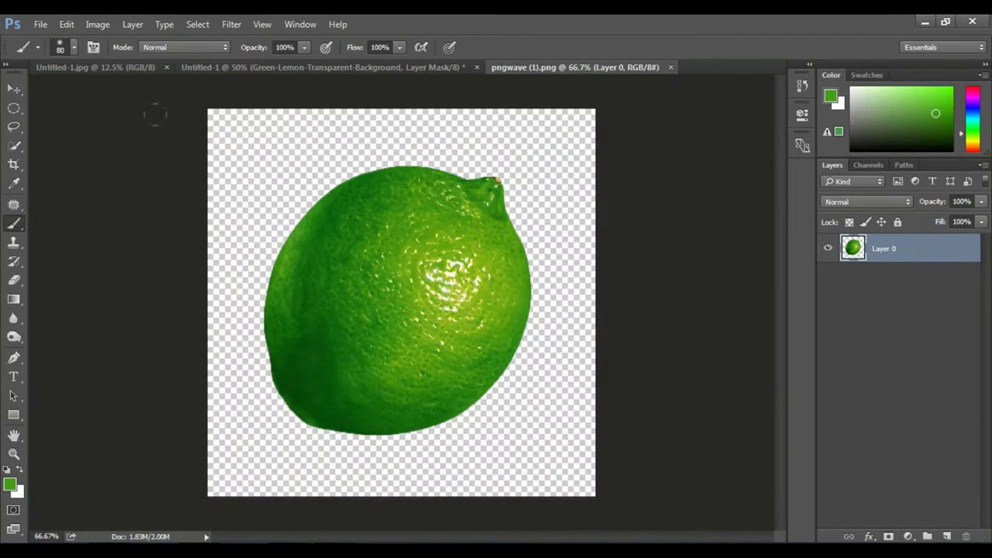
Step: Rotate the whole lime so its stem points up
key(v)
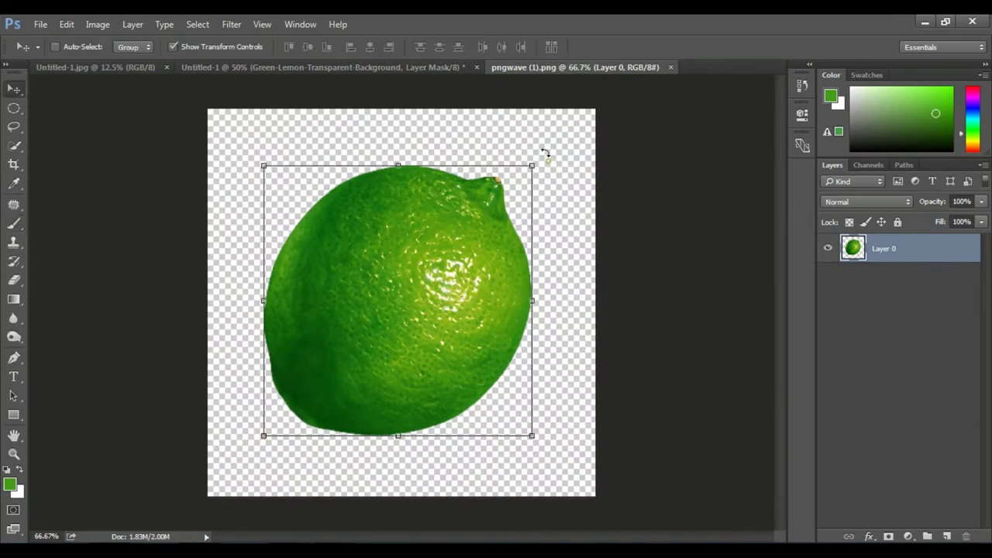
drag(547, 161, 434, 116)
key(Return)
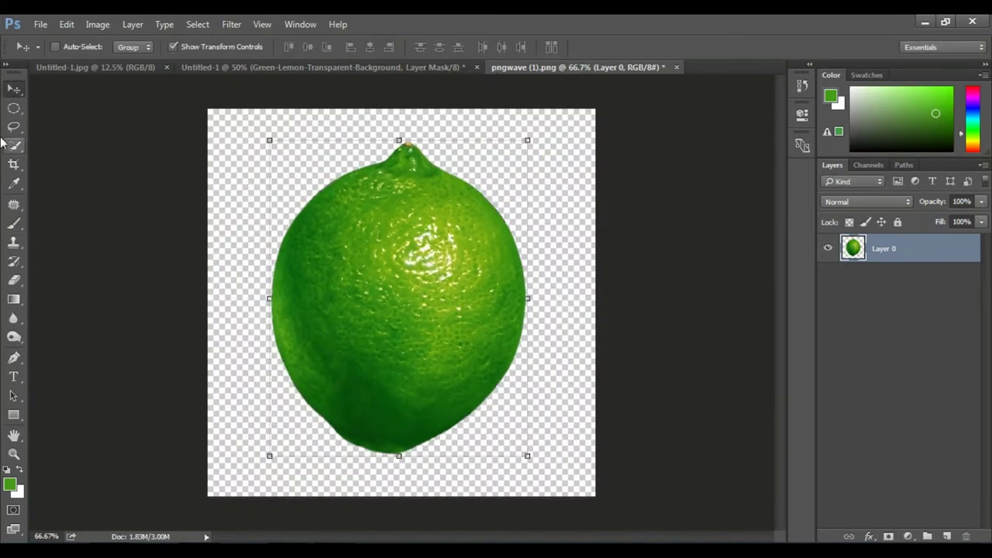
Step: Lasso the lime's right half and drag it into the poster beside the cup
click(13, 126)
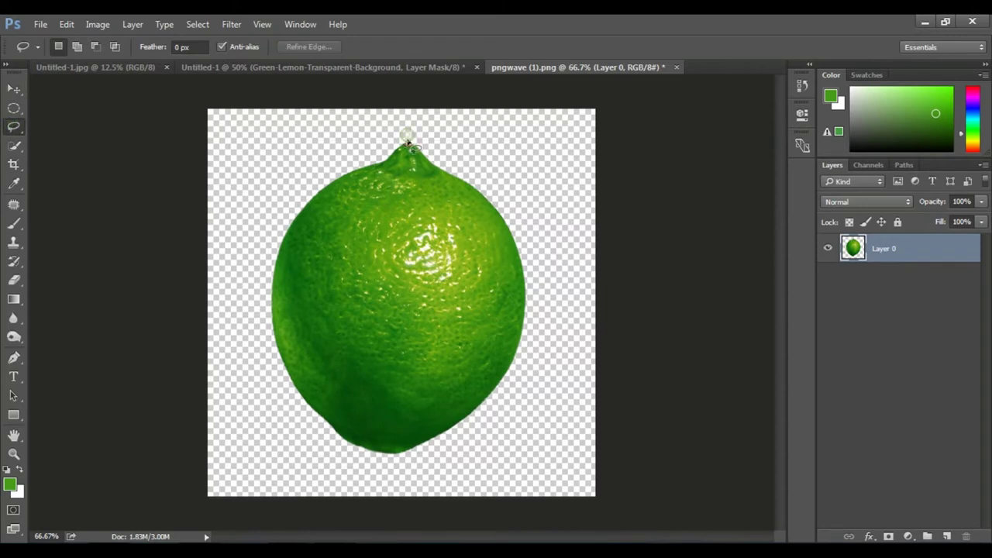
drag(400, 343, 565, 366)
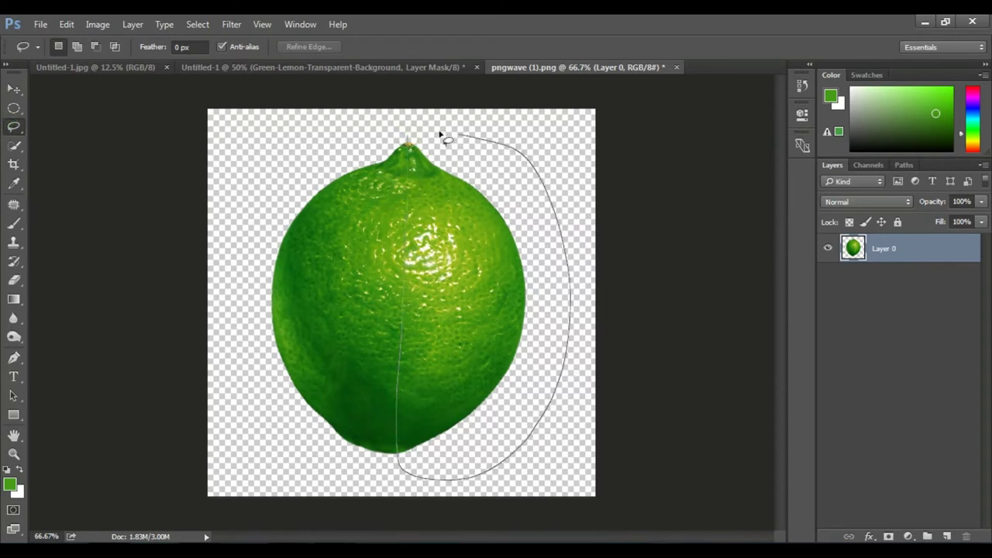
drag(565, 366, 405, 136)
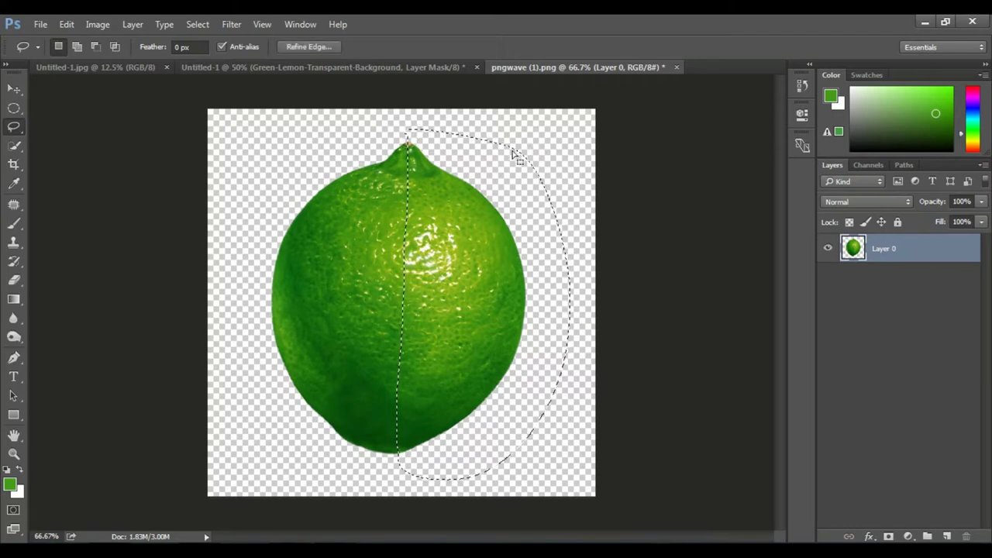
key(v)
mouse_move(485, 249)
mouse_down()
mouse_move(336, 147)
mouse_move(345, 223)
mouse_up()
drag(225, 293, 227, 293)
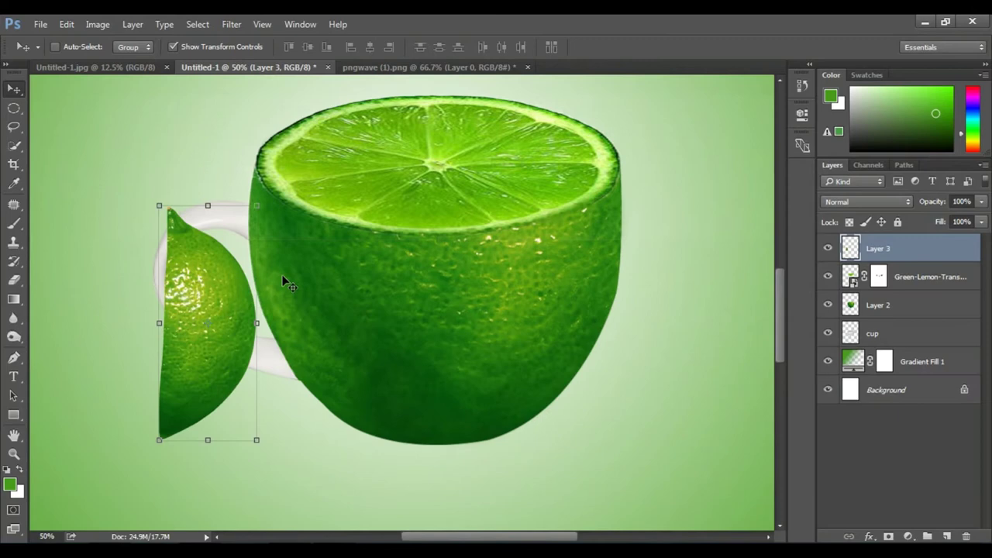
Step: Flip the lime half horizontally, tilt it about -13°, widen it over the handle, and lower its opacity
key(ctrl+t)
right_click(235, 311)
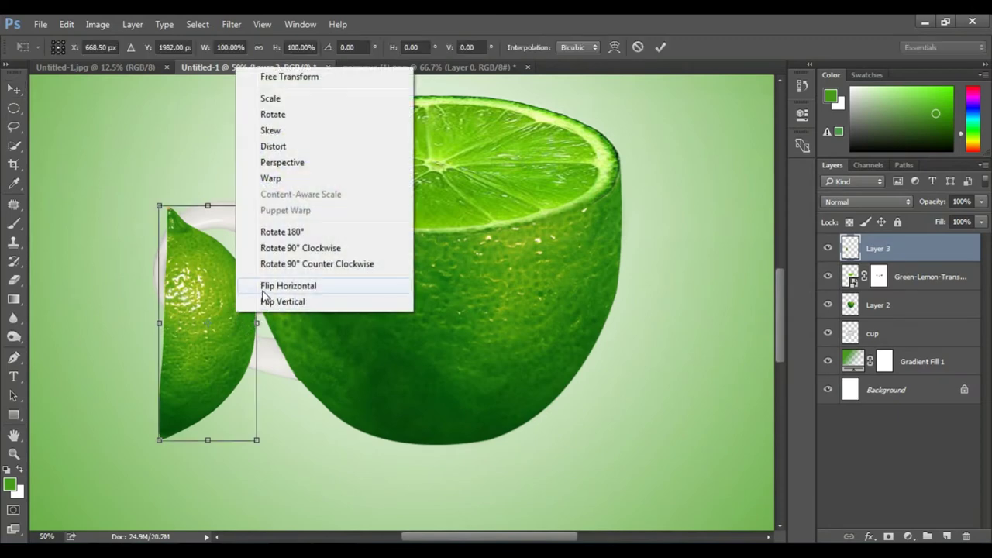
click(262, 289)
drag(232, 311, 229, 278)
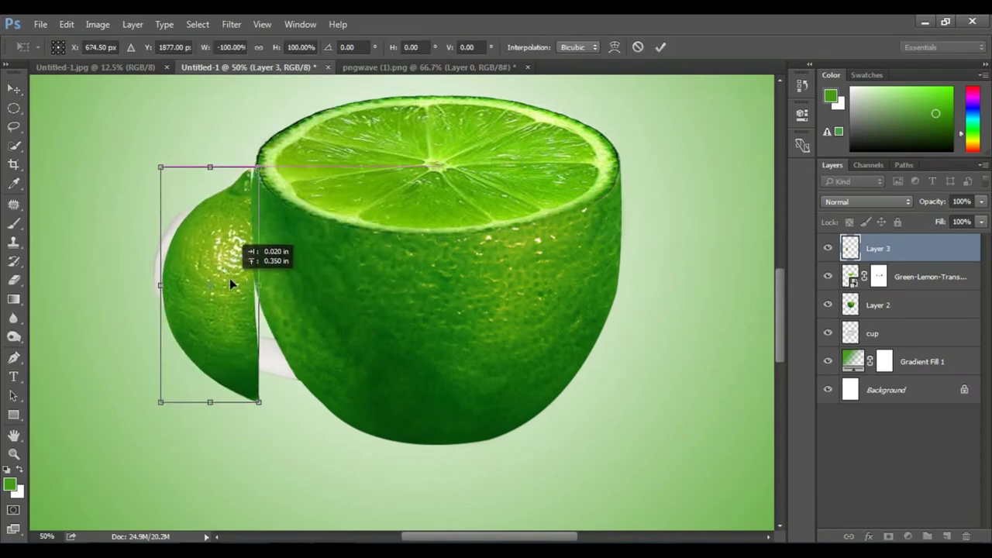
mouse_move(281, 405)
mouse_down()
mouse_move(310, 412)
mouse_move(327, 390)
mouse_move(288, 391)
mouse_move(303, 413)
mouse_up()
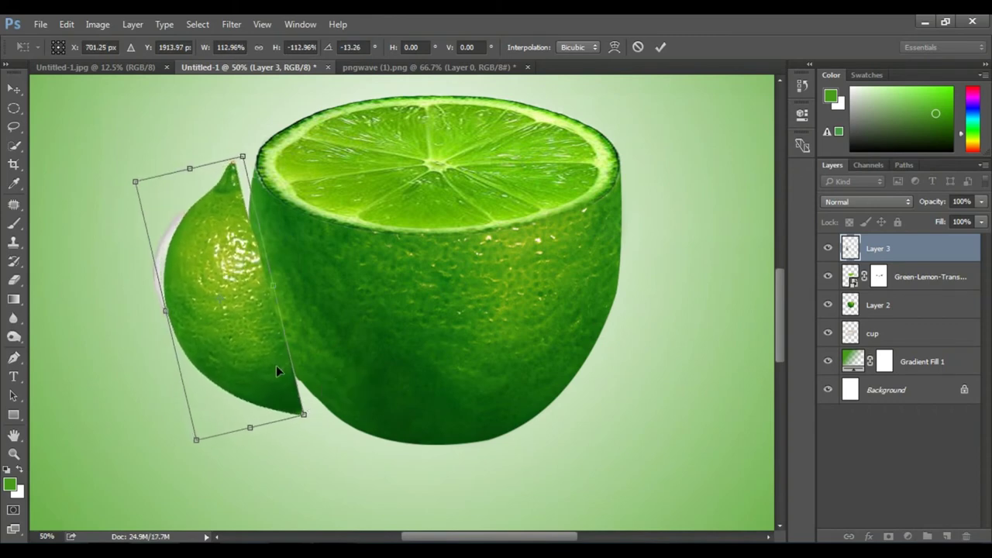
drag(160, 310, 154, 313)
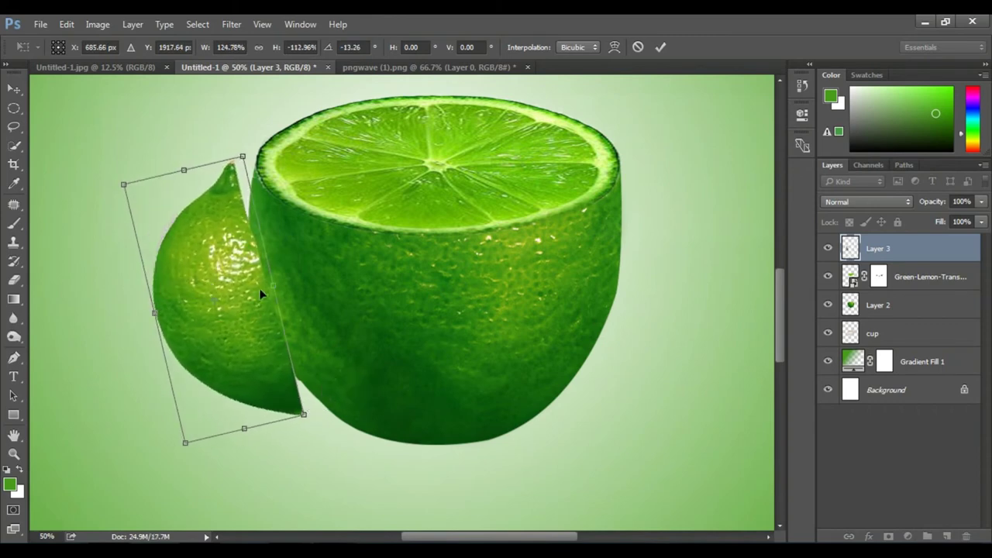
drag(253, 285, 252, 280)
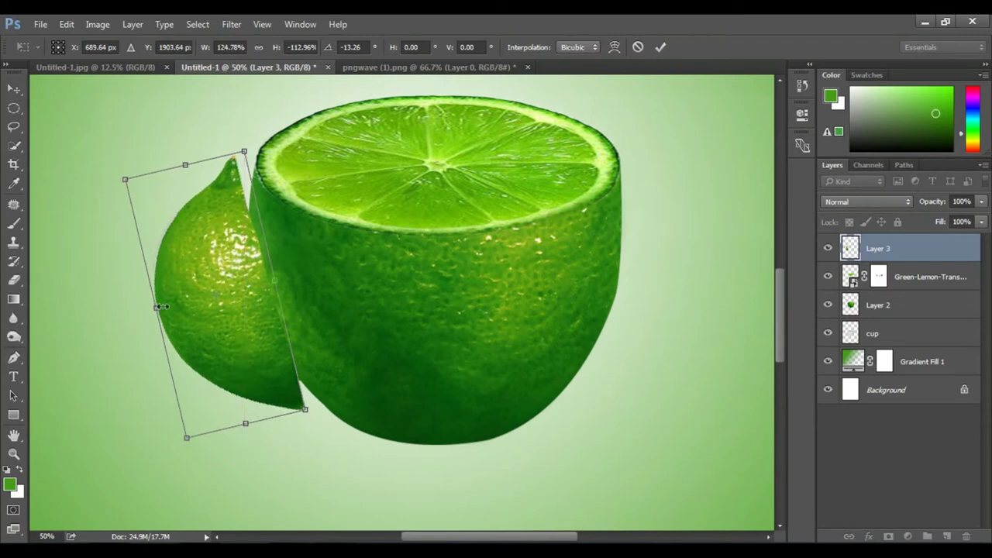
drag(155, 305, 145, 305)
double_click(228, 297)
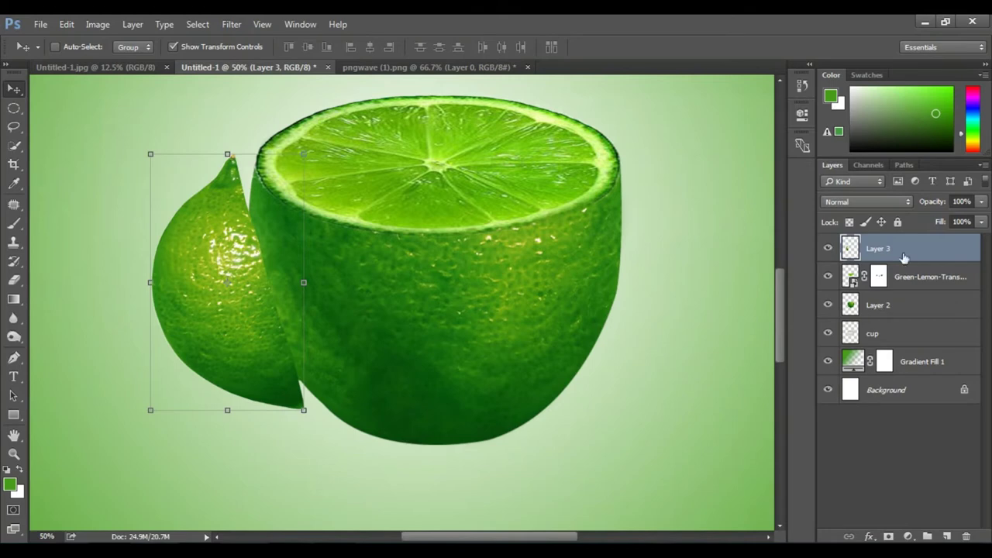
drag(939, 203, 887, 210)
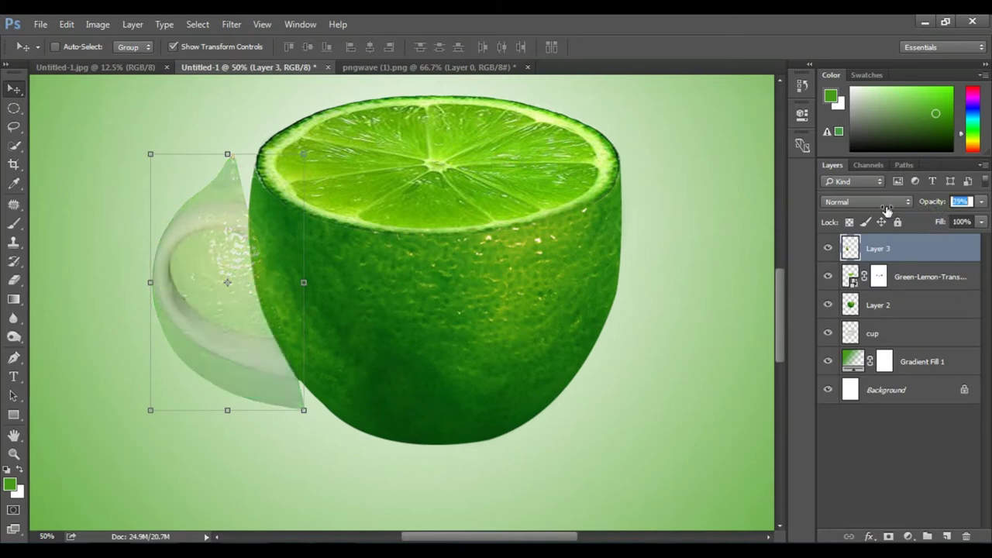
Step: Load the cup layer's pixels as a selection and invert it
click(872, 333)
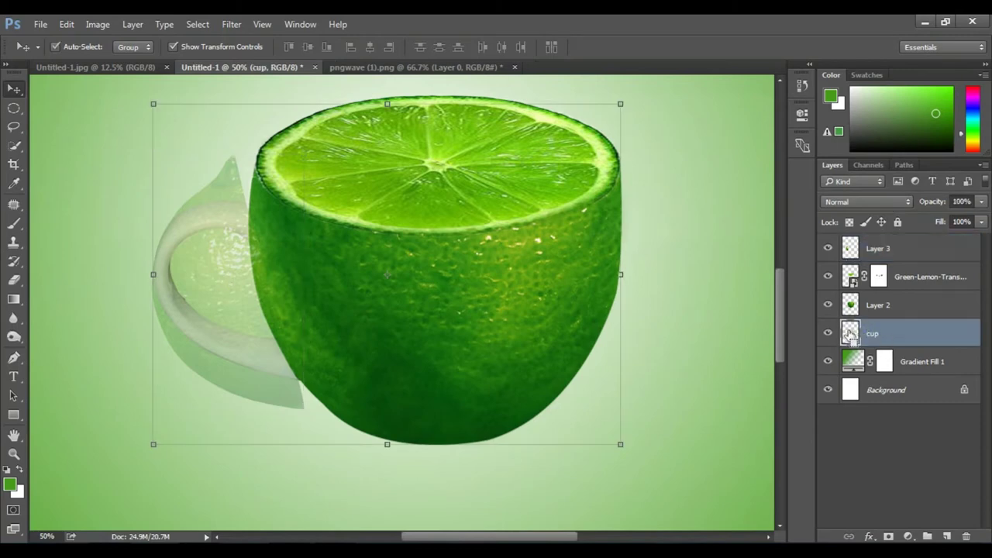
ctrl+click(850, 333)
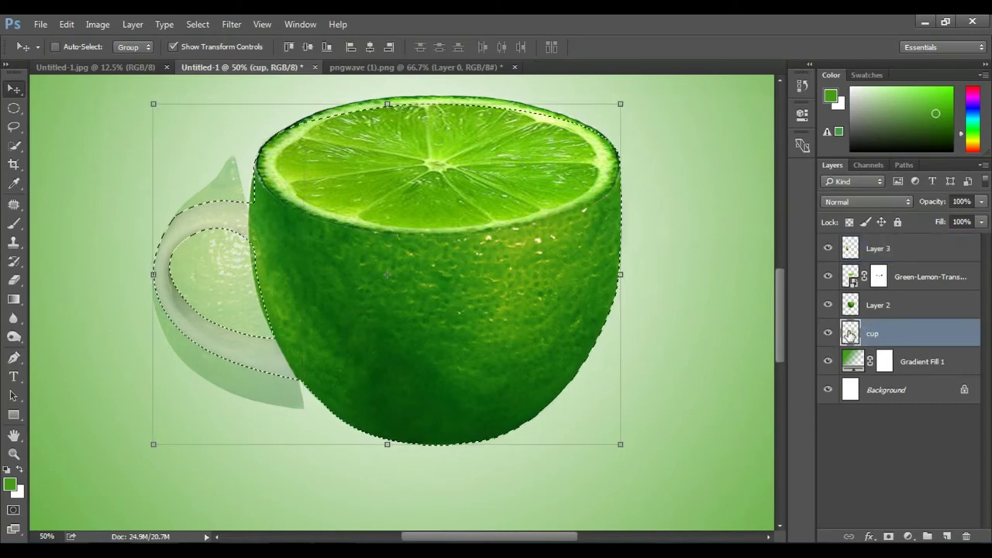
click(914, 252)
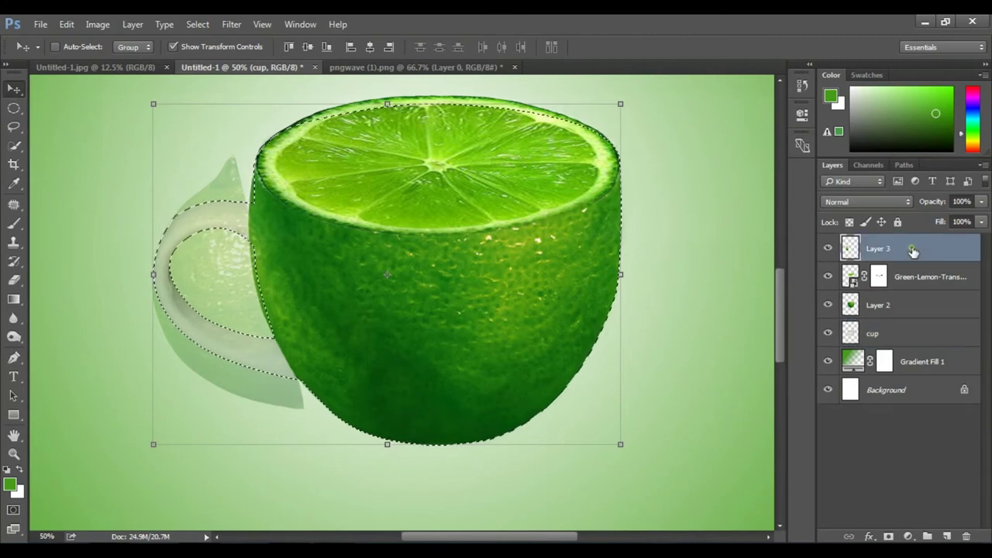
text(29)
click(876, 332)
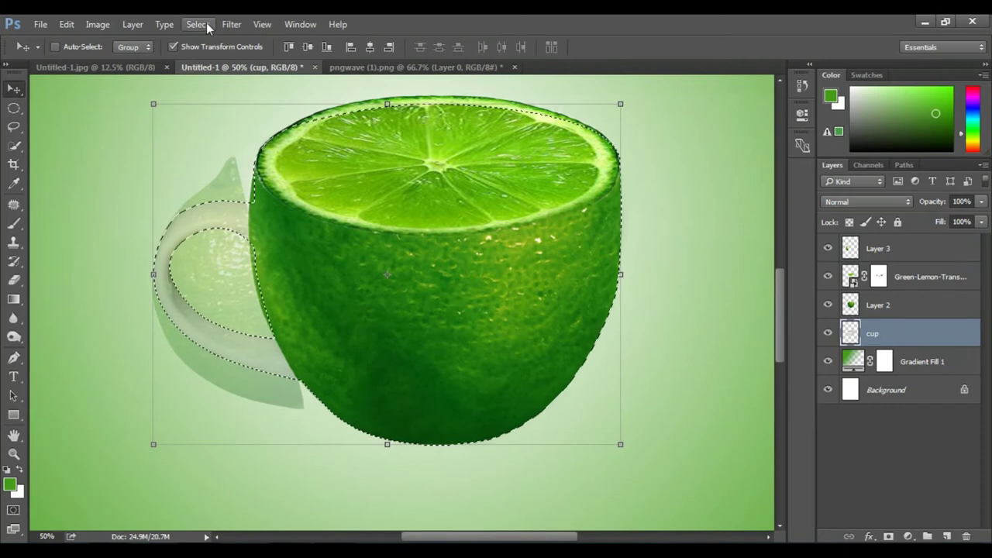
click(197, 24)
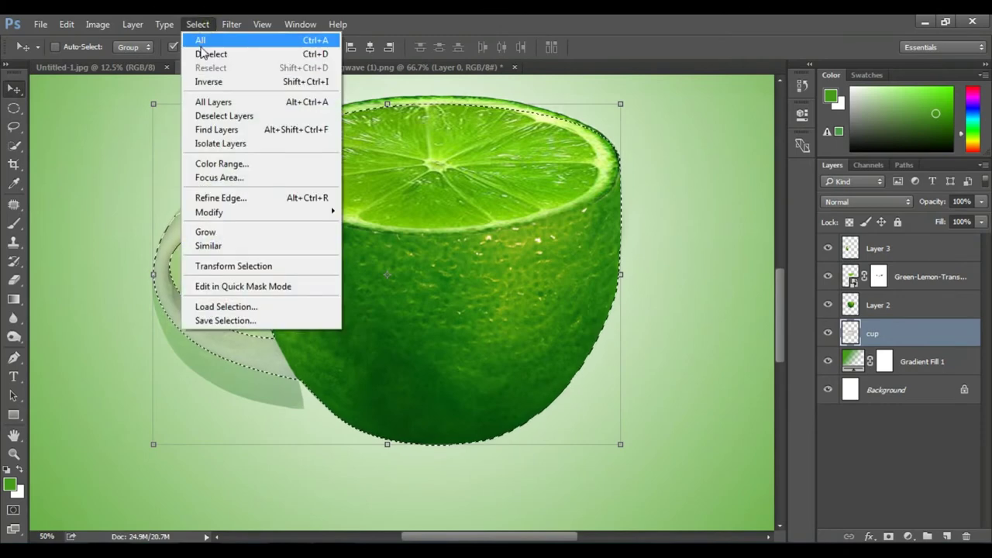
click(208, 83)
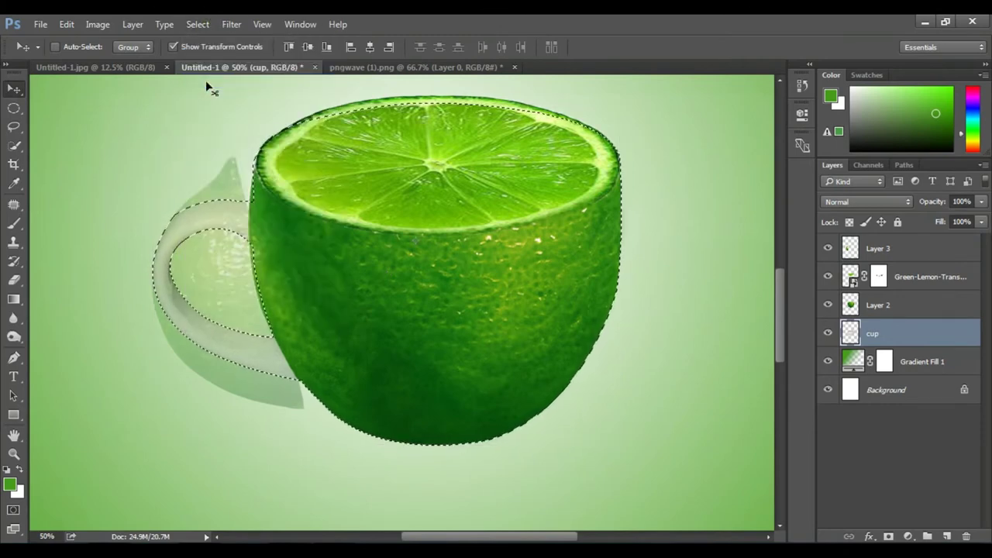
Step: Erase the lime half's overflow, white highlight and grey shadow around the handle
click(16, 280)
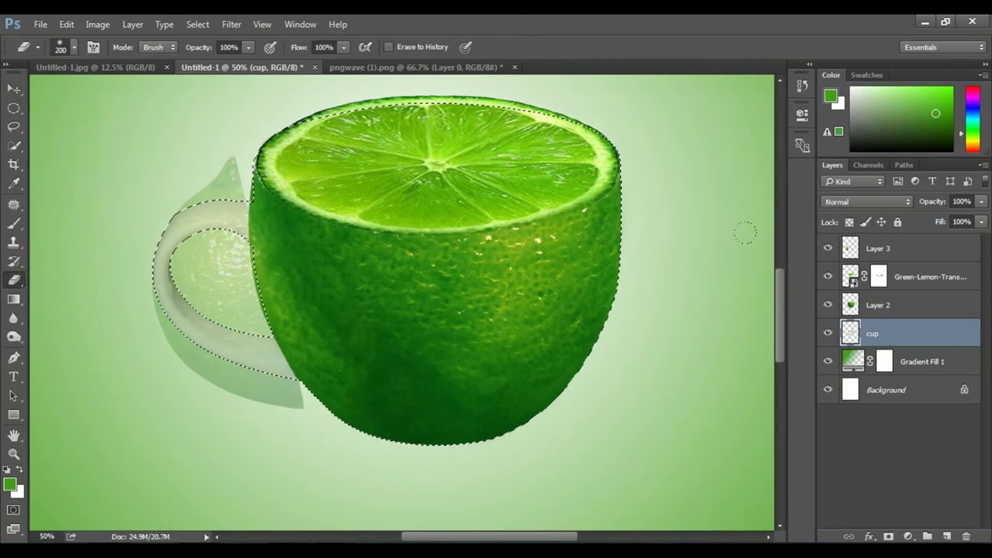
click(877, 250)
drag(233, 169, 201, 157)
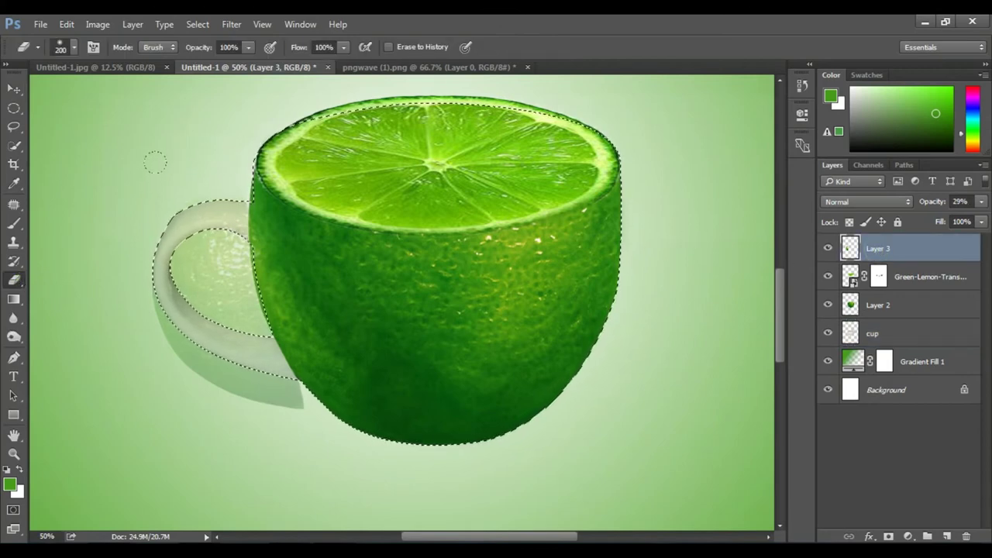
drag(186, 229, 254, 297)
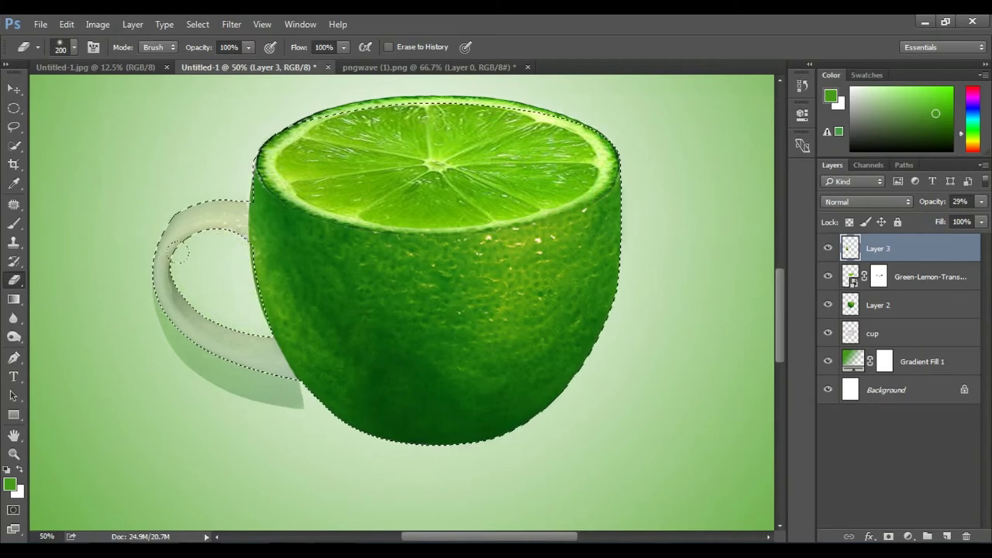
mouse_move(125, 273)
mouse_down()
mouse_move(186, 364)
mouse_move(327, 393)
mouse_up()
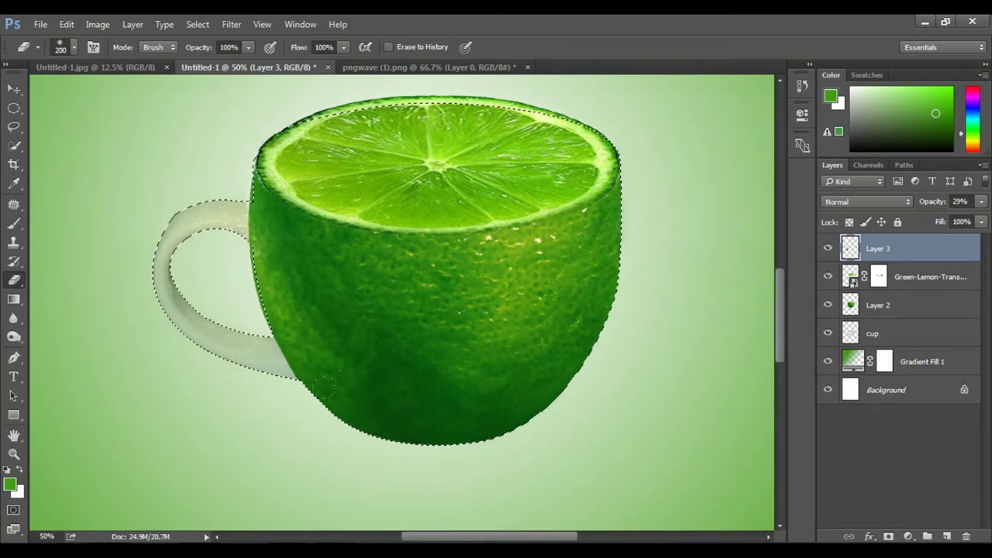
drag(263, 333, 226, 283)
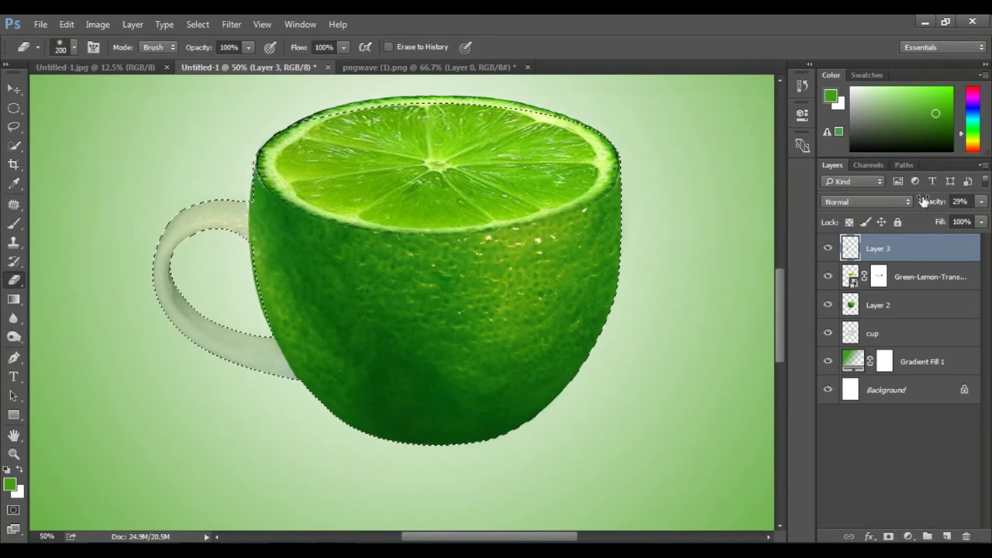
Step: Set Layer 3 to 100% opacity, deselect, and choose a hard round brush
drag(929, 202, 982, 201)
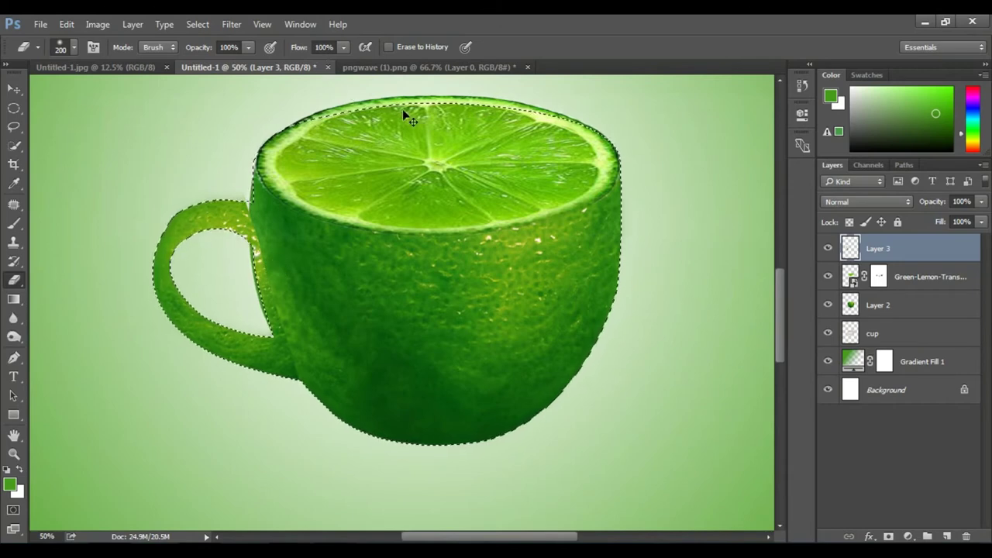
key(ctrl+d)
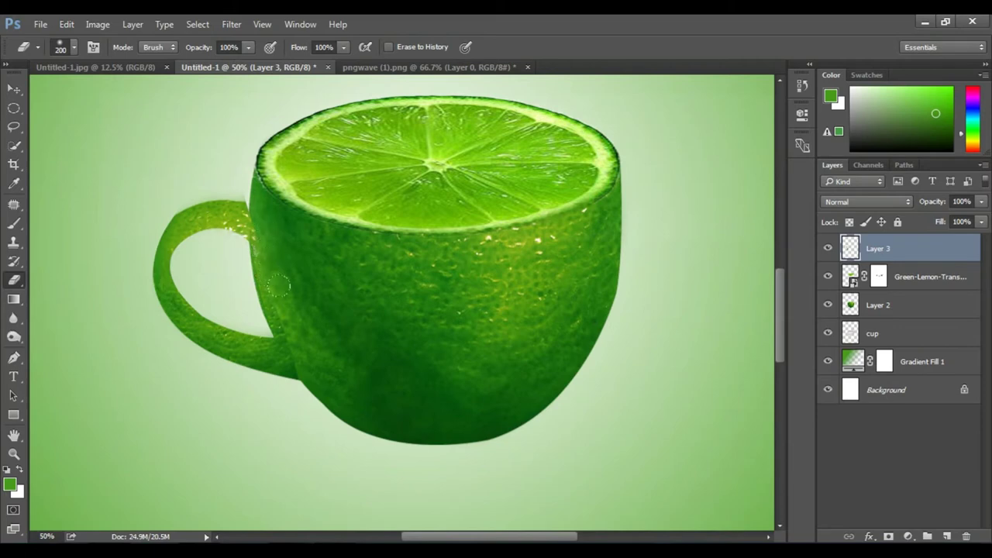
right_click(215, 160)
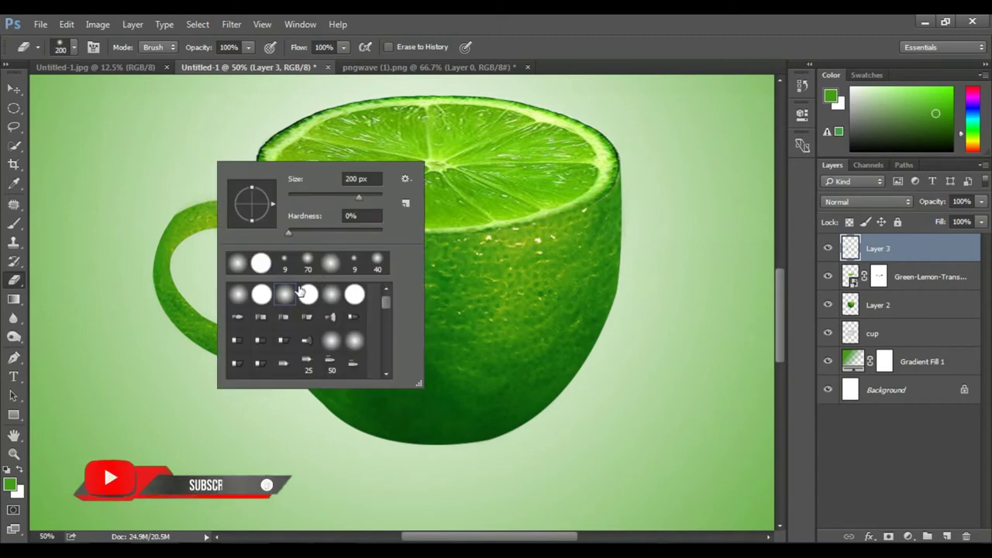
click(308, 294)
key(Return)
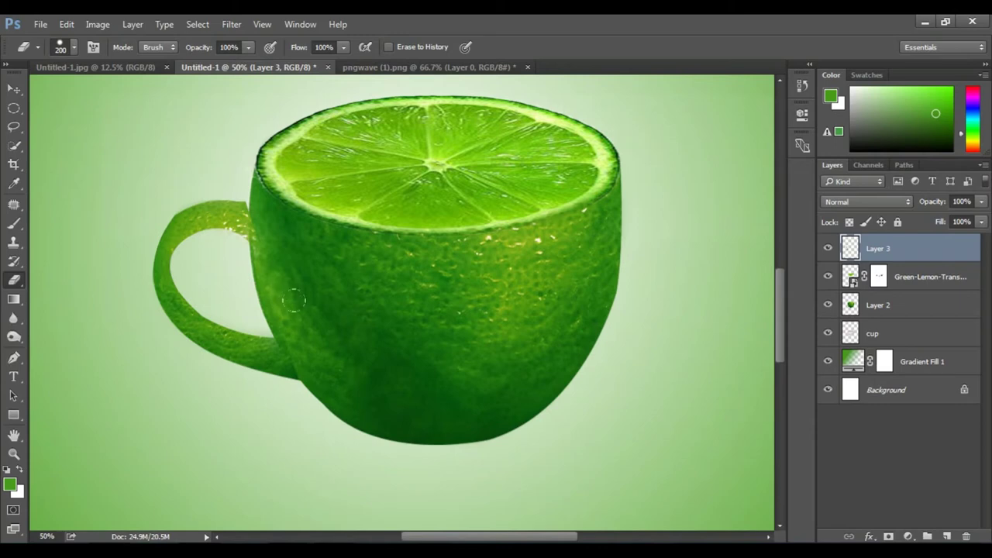
Step: Try a slight rotation of the handle, then cancel it
click(14, 88)
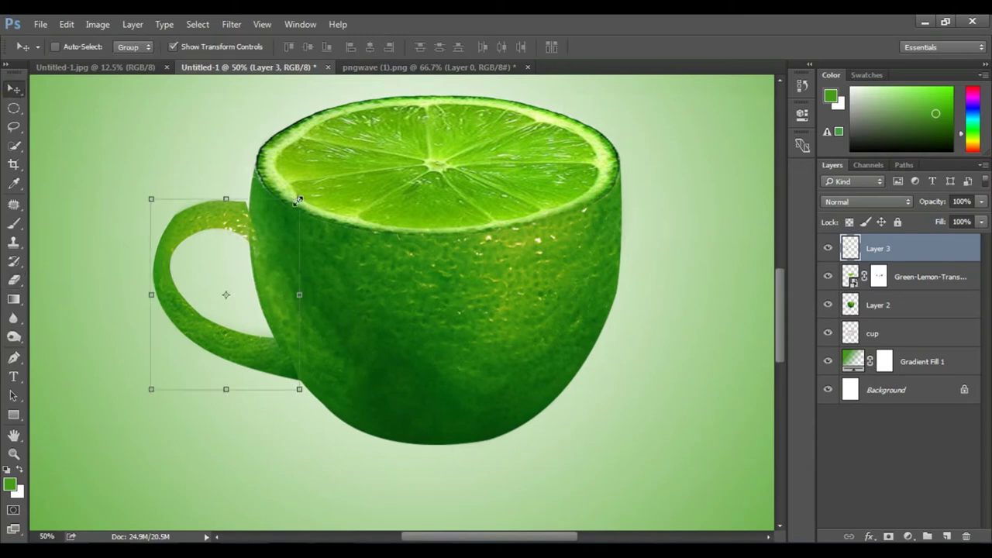
drag(299, 199, 306, 202)
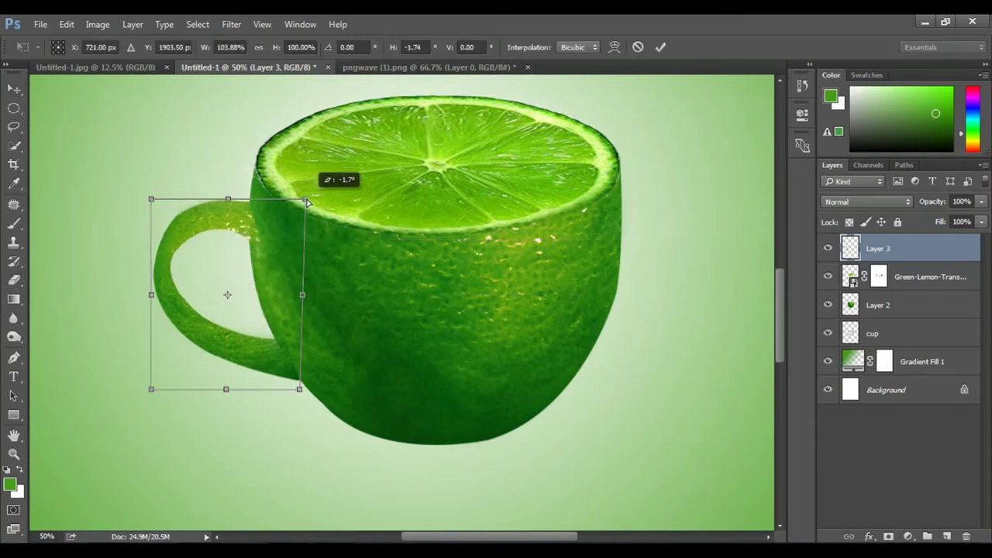
key(Escape)
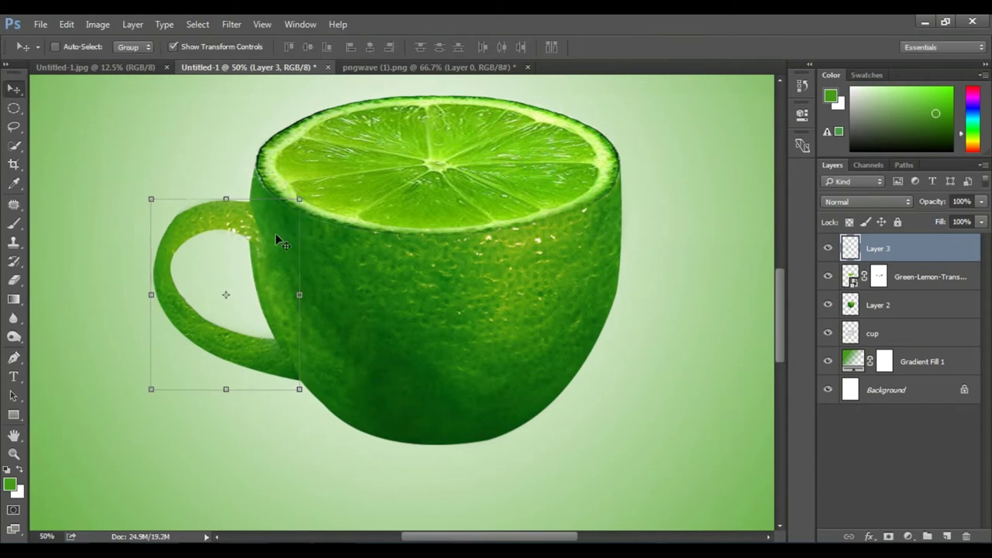
key(e)
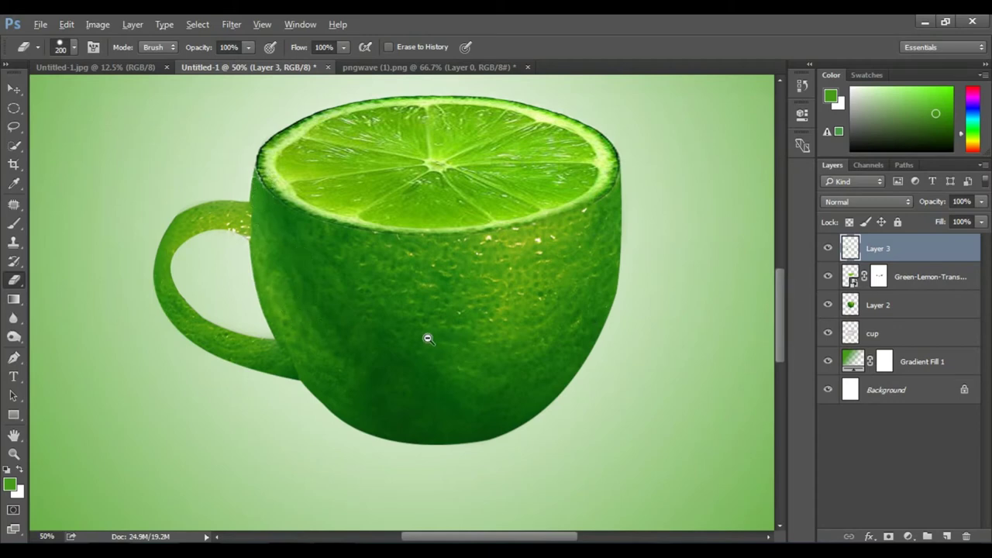
scroll(419, 334, down, 2)
scroll(418, 335, down, 1)
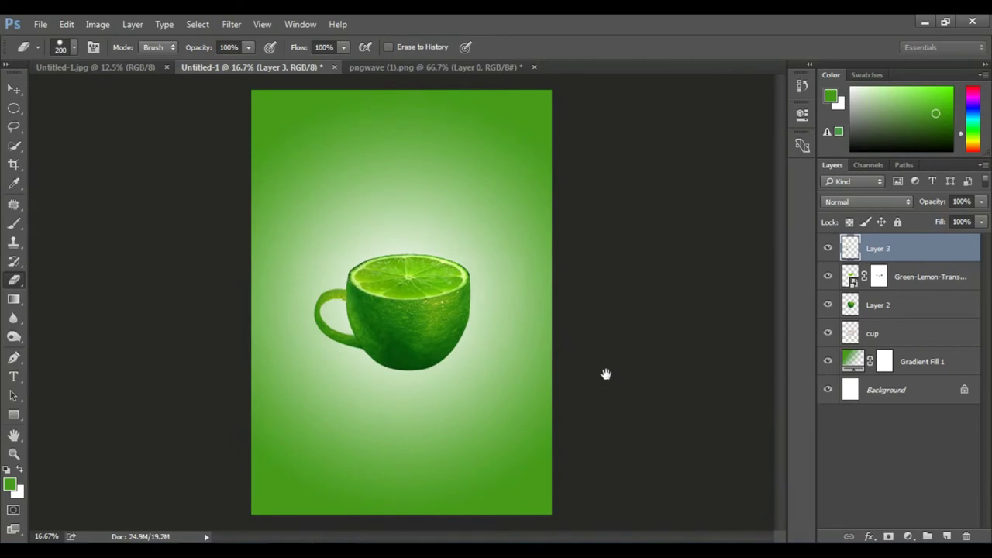
Step: Add a new layer above Gradient Fill 1 and paint a large soft black dot below the cup
click(911, 337)
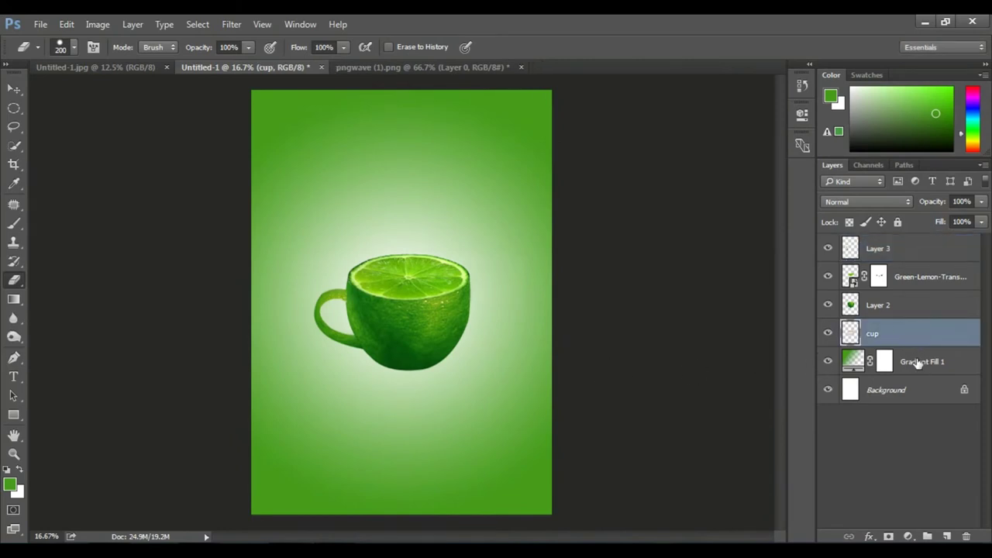
click(917, 362)
click(946, 536)
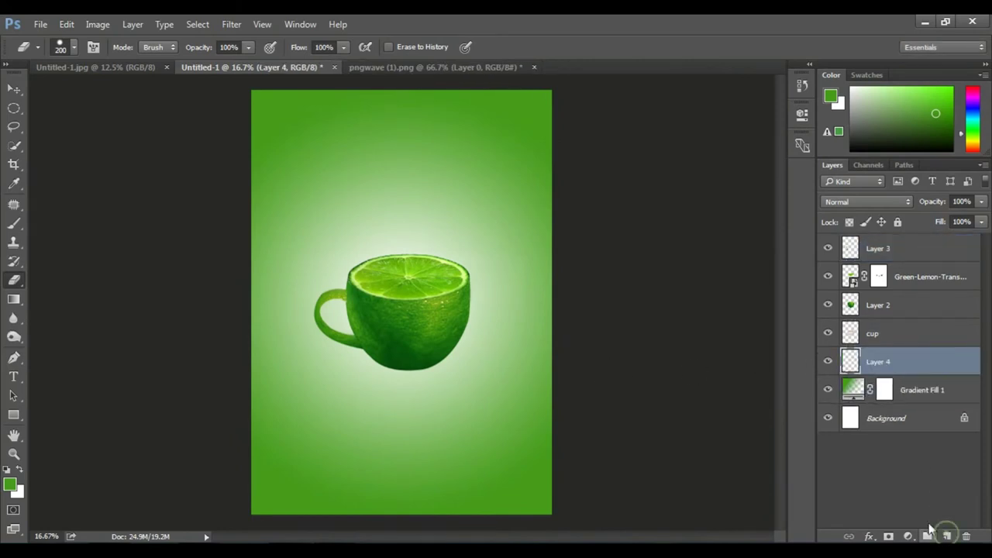
click(6, 470)
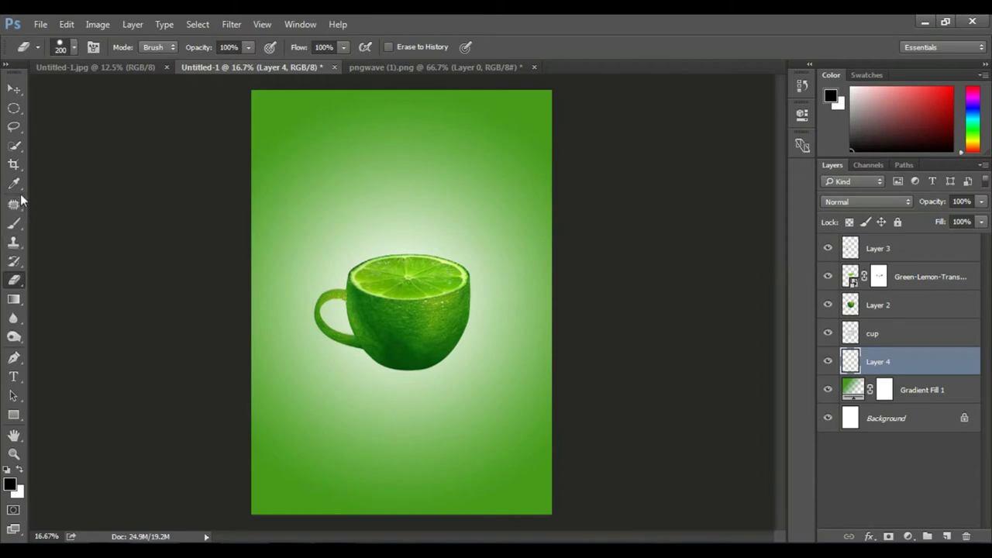
click(14, 223)
key(bracketright)
key(bracketright)
key(bracketright)
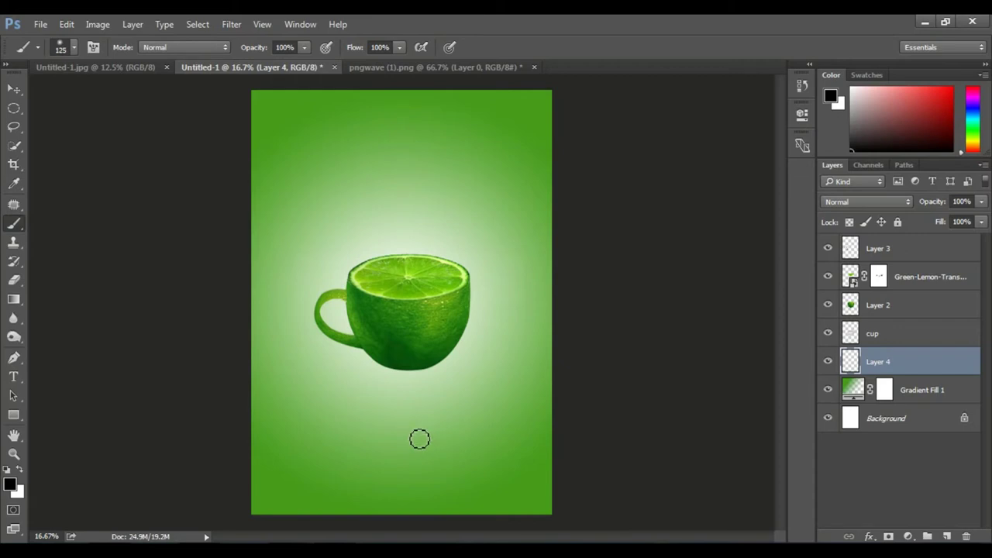
key(bracketright)
key(bracketright)
key(bracketright)
click(410, 423)
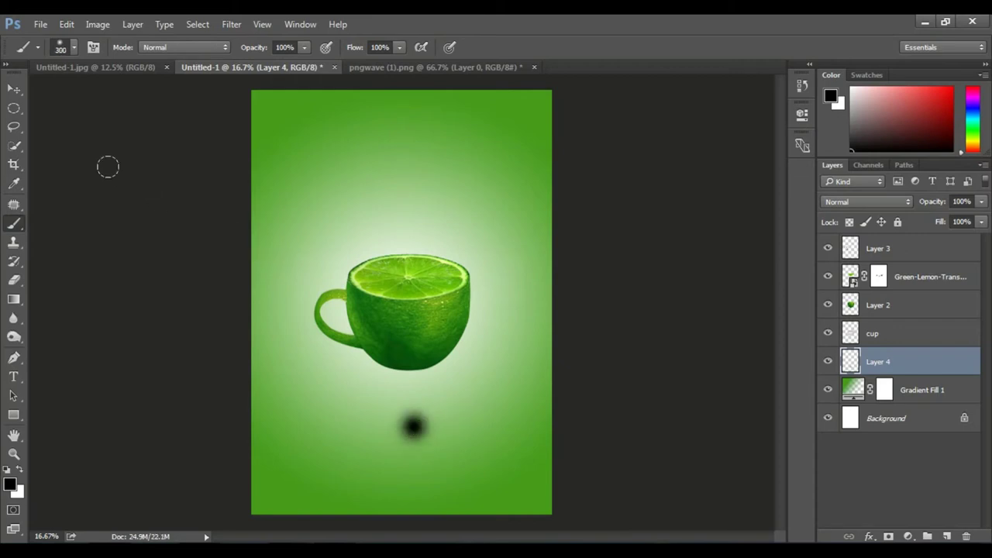
Step: Squash the dot into a wide flat ellipse positioned under the cup
click(14, 89)
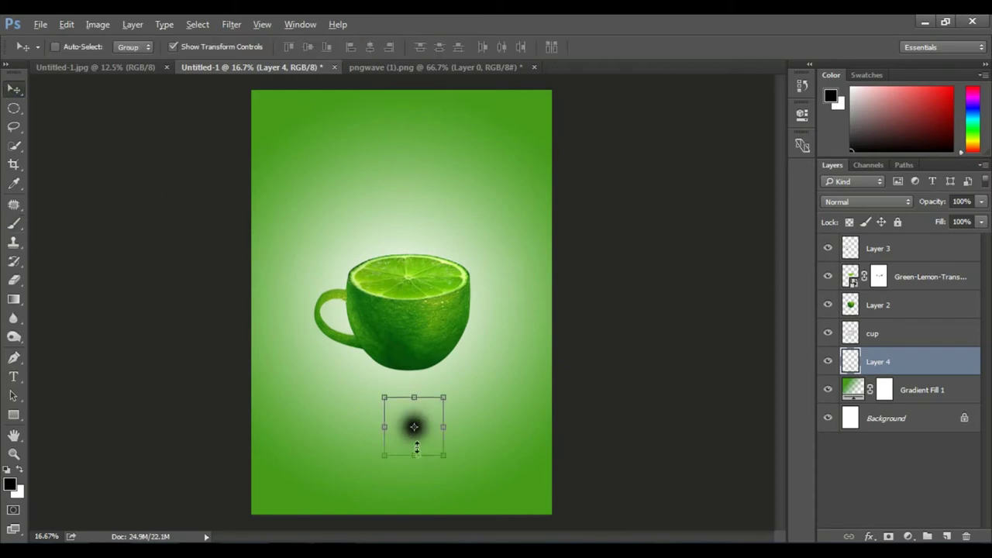
mouse_move(422, 455)
mouse_down()
mouse_move(414, 429)
mouse_move(524, 426)
mouse_up()
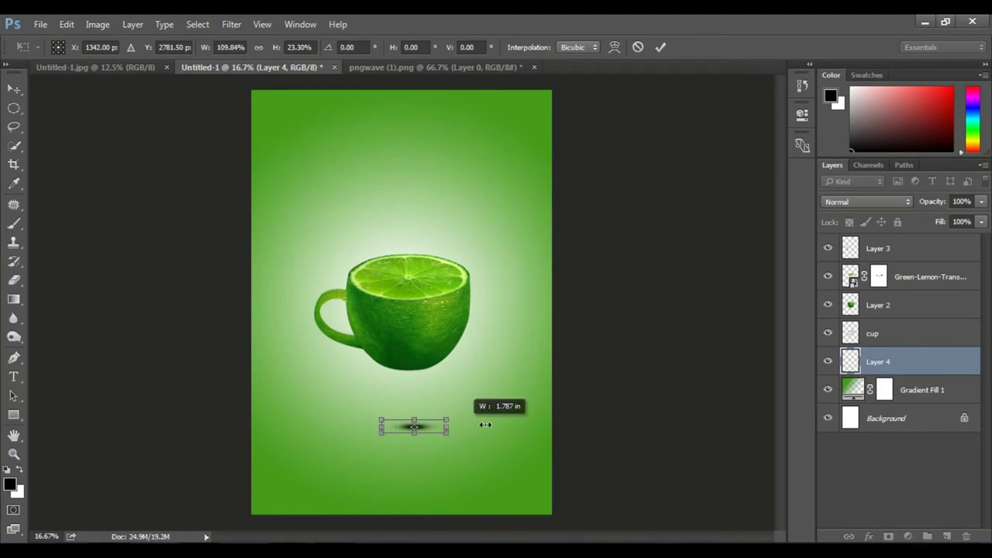
drag(444, 427, 428, 382)
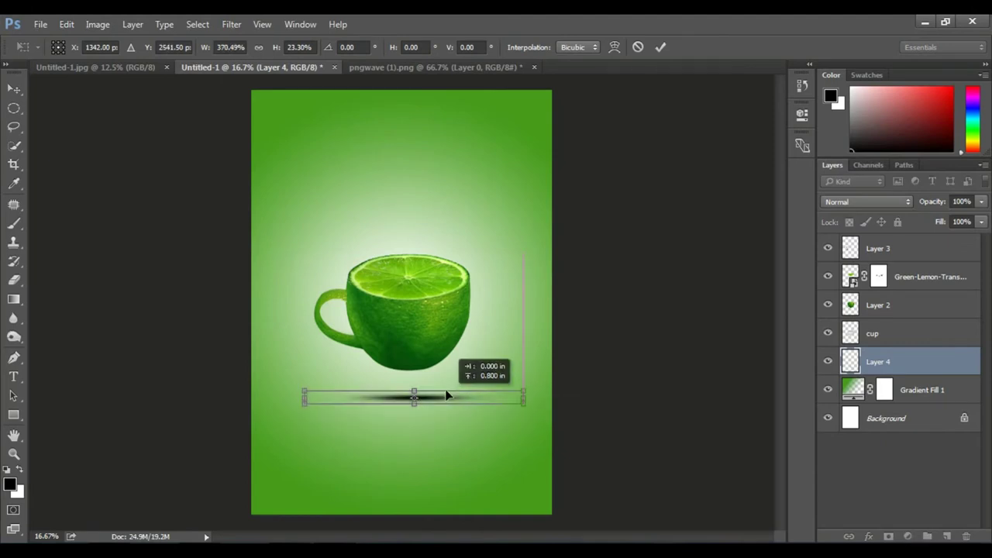
click(428, 382)
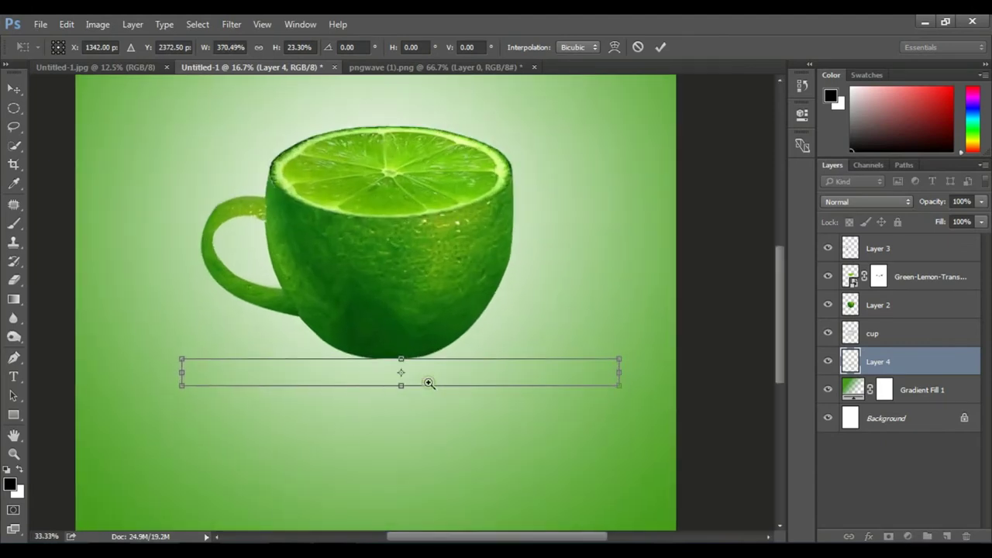
key(Up)
key(Up)
key(Up)
key(Up)
key(Up)
key(Up)
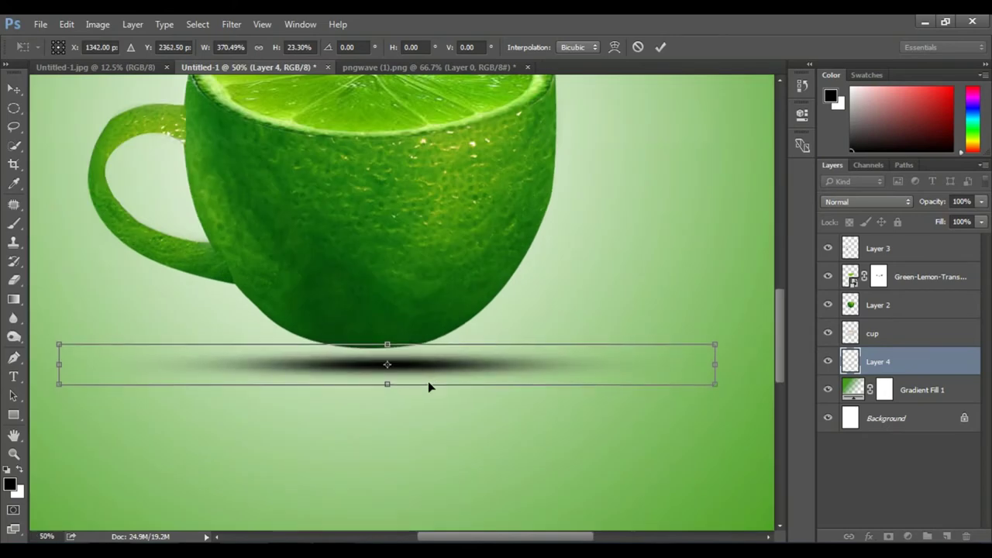
key(Up)
key(Up)
key(Up)
key(Up)
key(Up)
key(Up)
key(Up)
key(Up)
key(Up)
key(Up)
key(Up)
key(Up)
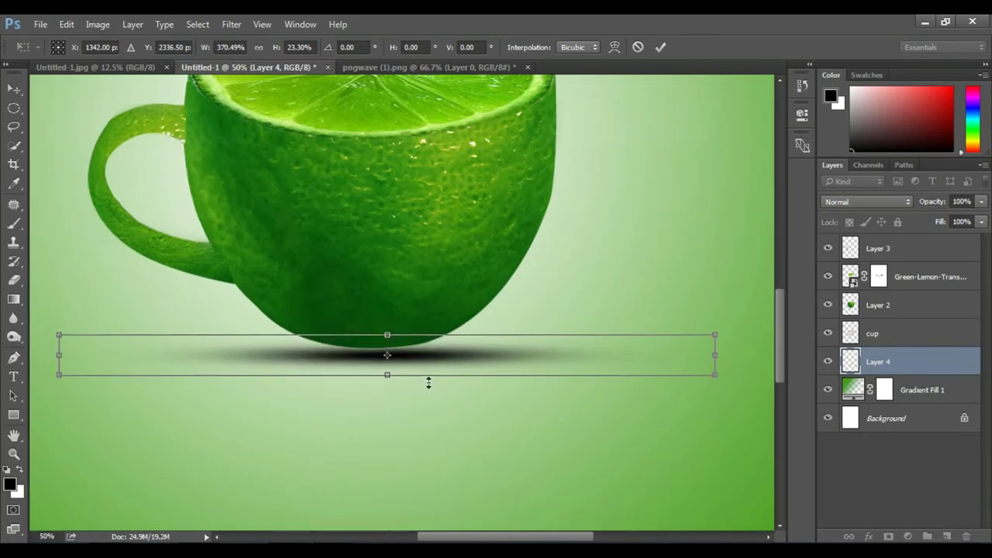
key(Up)
key(Up)
key(Up)
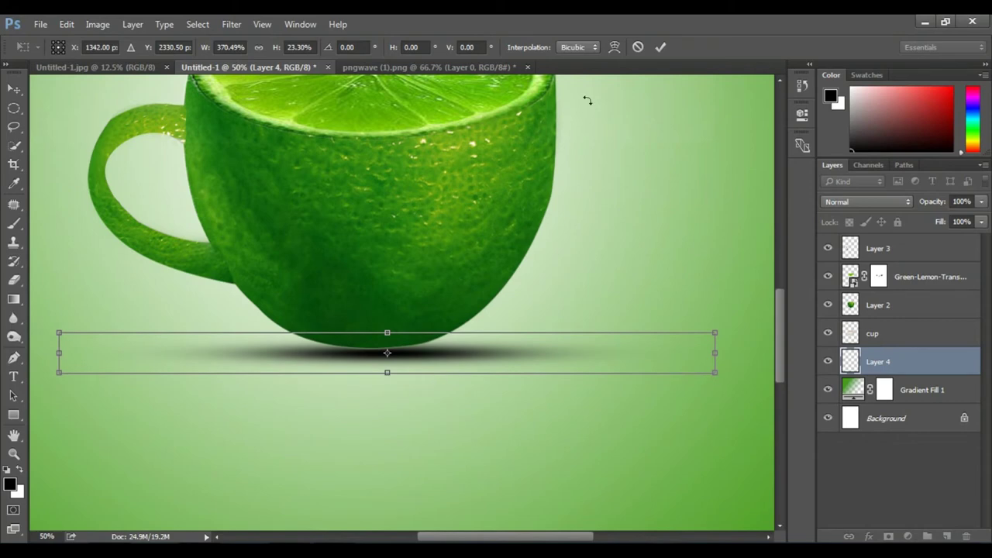
click(661, 48)
Step: Nudge the shadow slightly left and up to sit centred beneath the cup
ctrl+alt+click(517, 310)
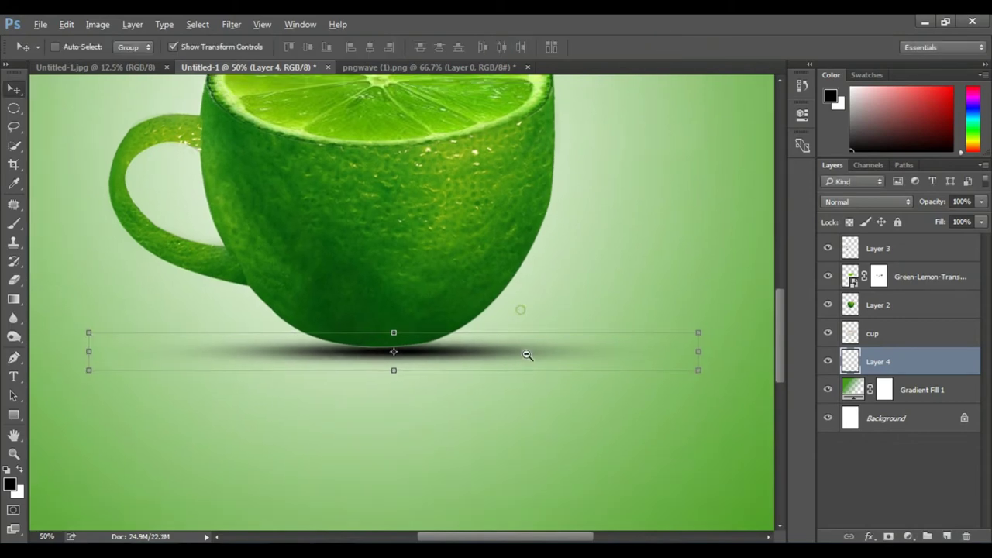
ctrl+alt+click(525, 363)
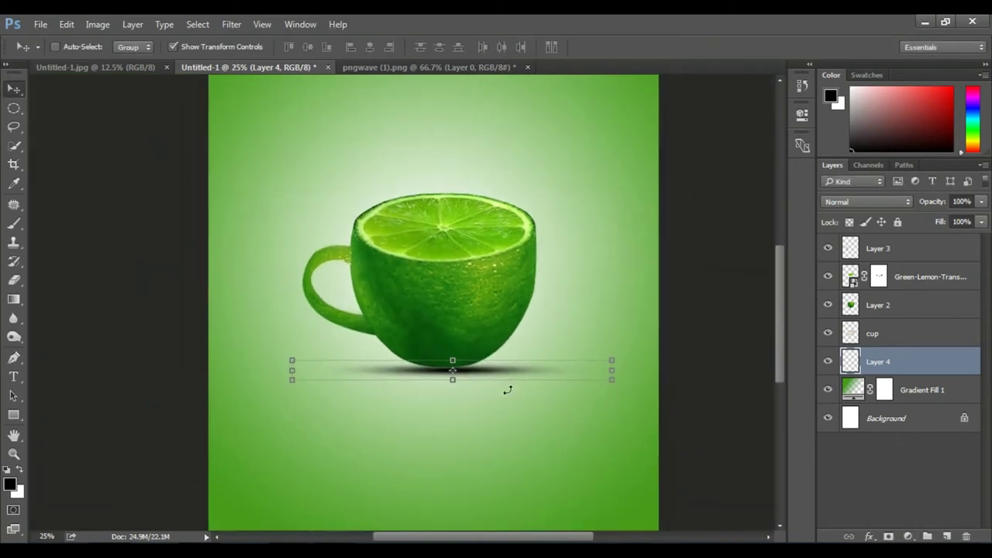
key(Left)
key(Left)
key(Left)
key(Up)
key(Up)
key(Up)
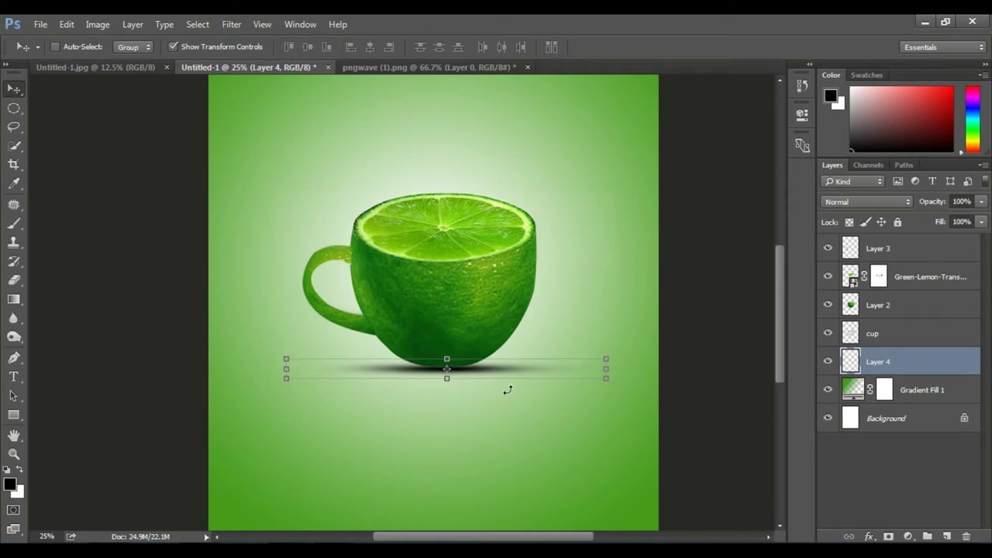
key(Up)
key(Up)
key(Up)
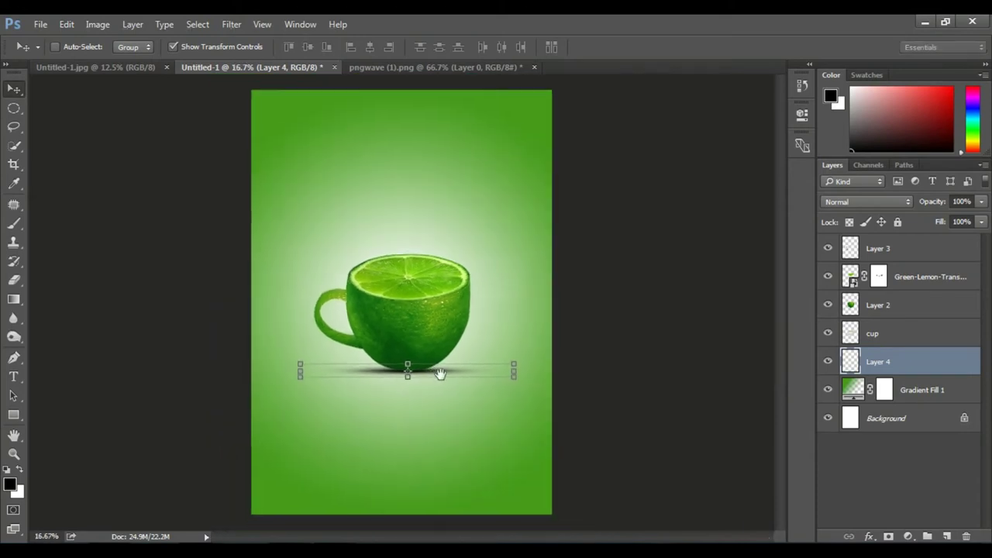
drag(439, 372, 416, 359)
Step: Select Layer 3 and load the handle's outline as a selection
right_click(303, 265)
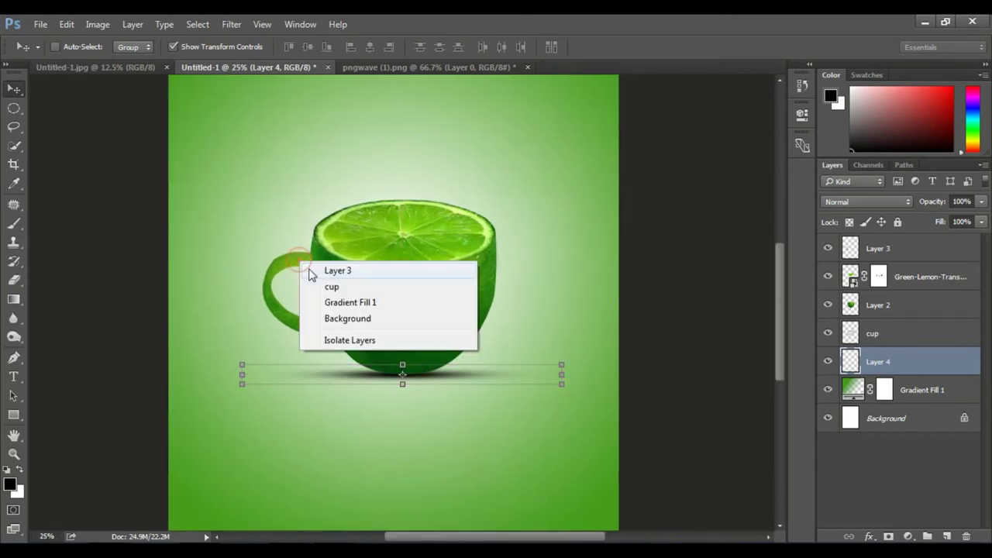
click(314, 271)
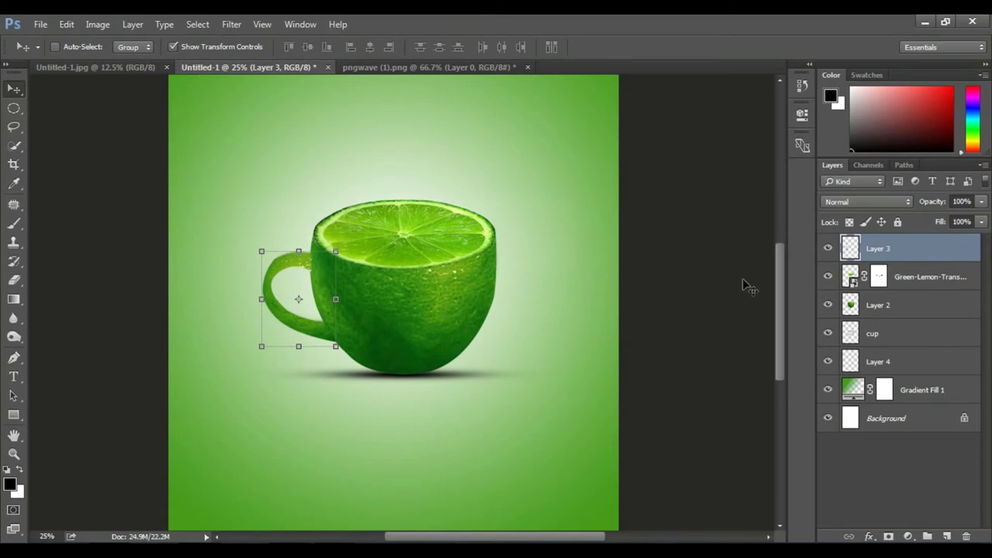
key(ctrl)
ctrl+click(850, 250)
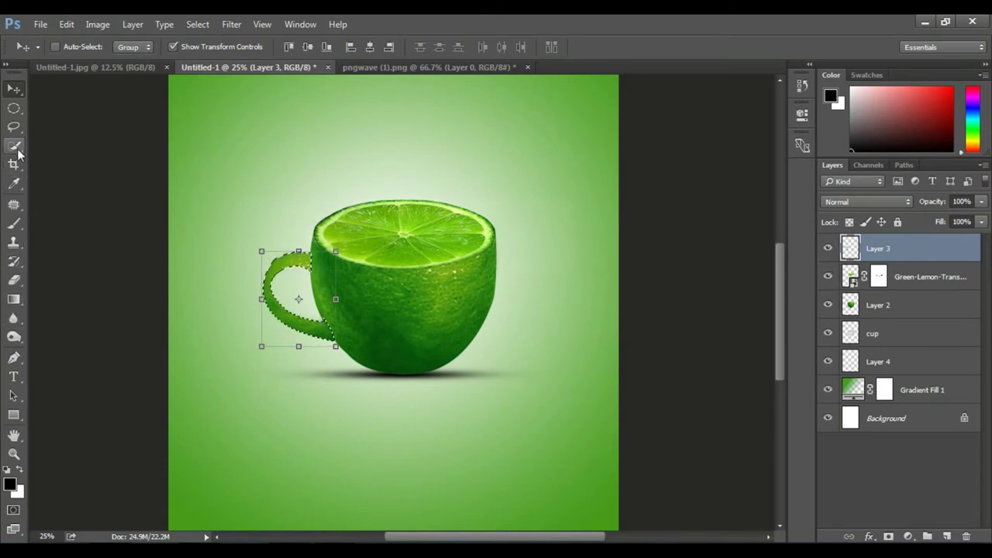
Step: Sample the cup's dark green and paint shading along the handle's lower edges
click(14, 186)
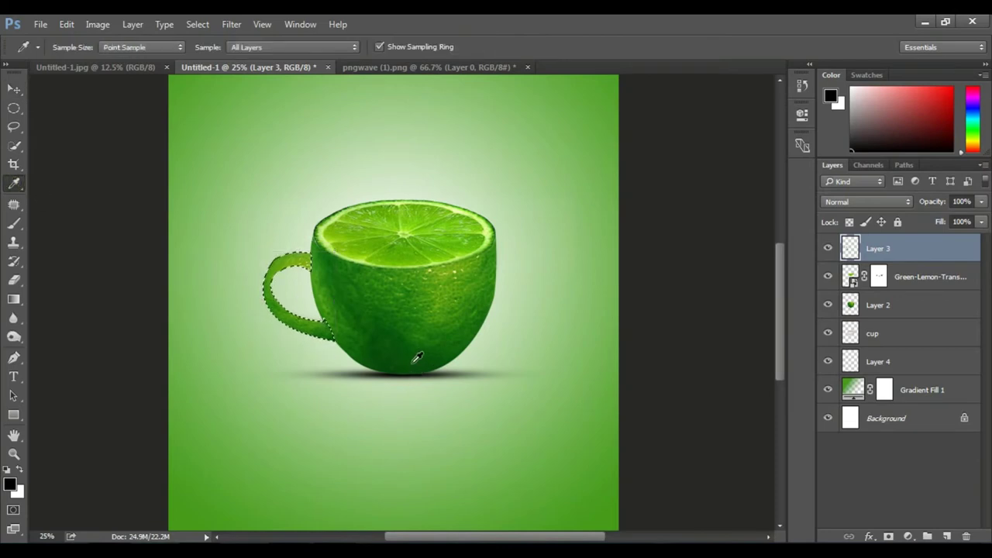
click(405, 368)
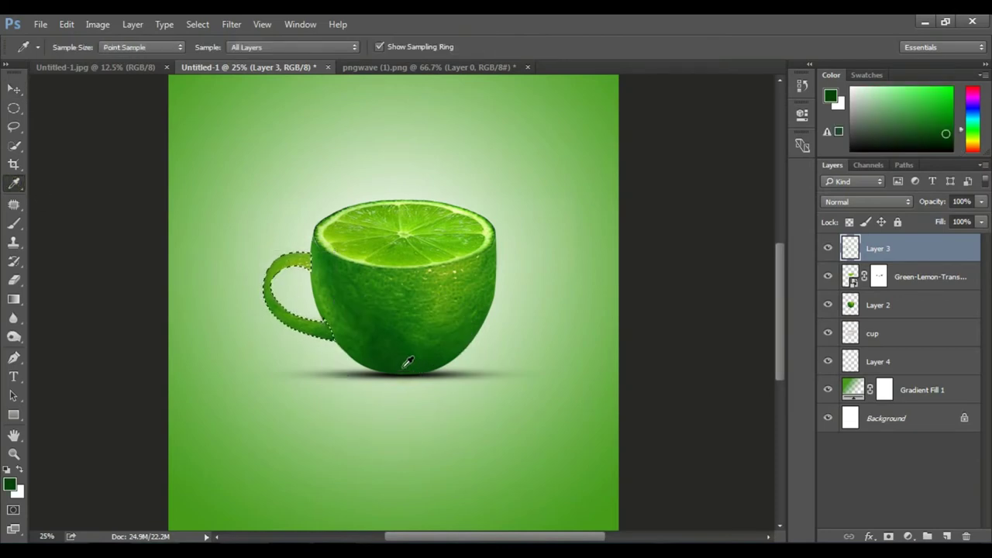
click(17, 225)
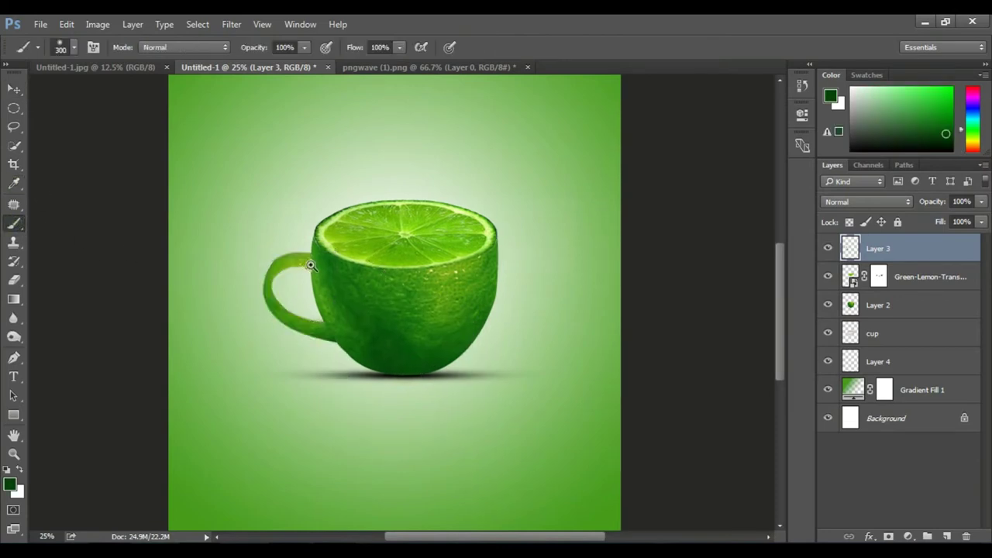
scroll(310, 263, up, 3)
key(bracketleft)
key(bracketleft)
key(bracketleft)
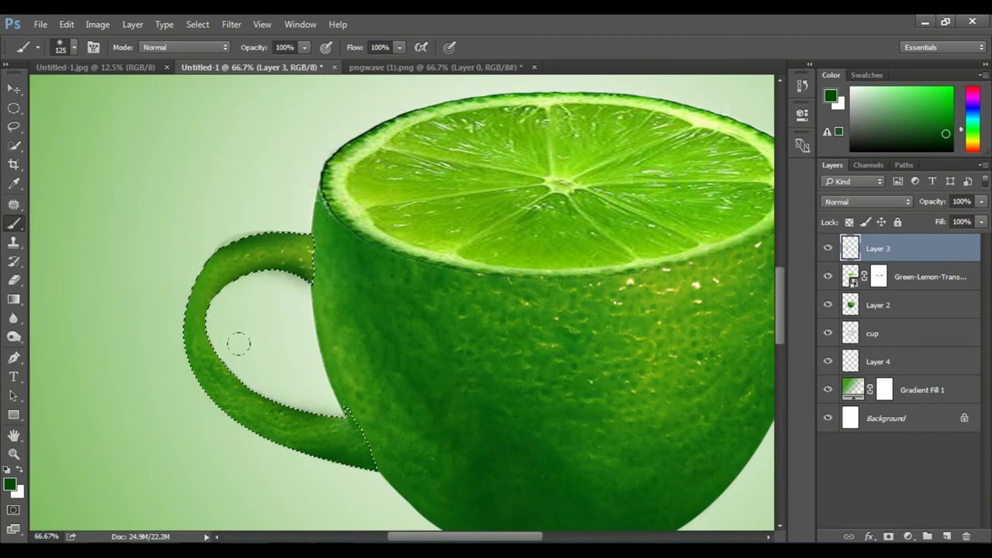
mouse_move(239, 343)
mouse_down()
mouse_move(270, 376)
mouse_move(326, 399)
mouse_up()
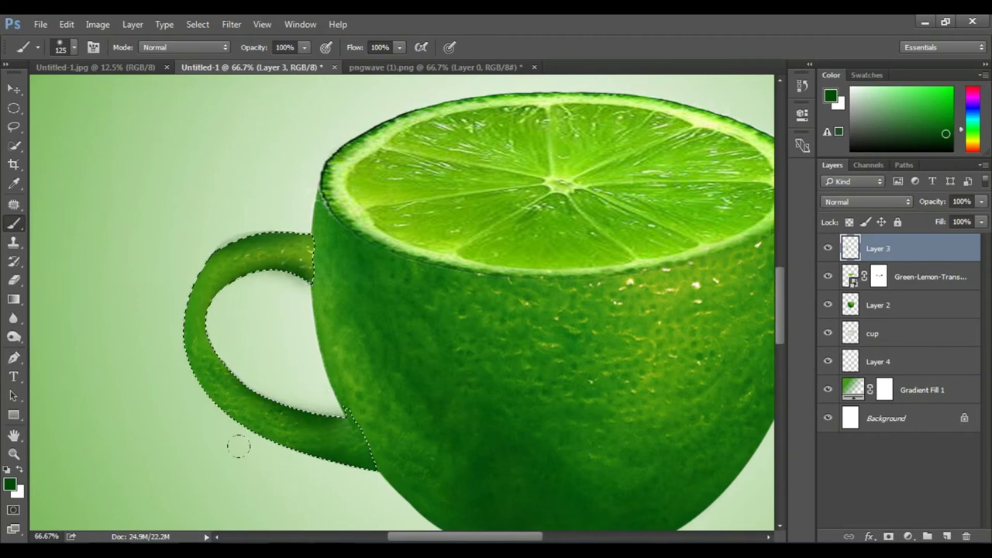
mouse_move(251, 442)
mouse_down()
mouse_move(173, 399)
mouse_move(240, 434)
mouse_up()
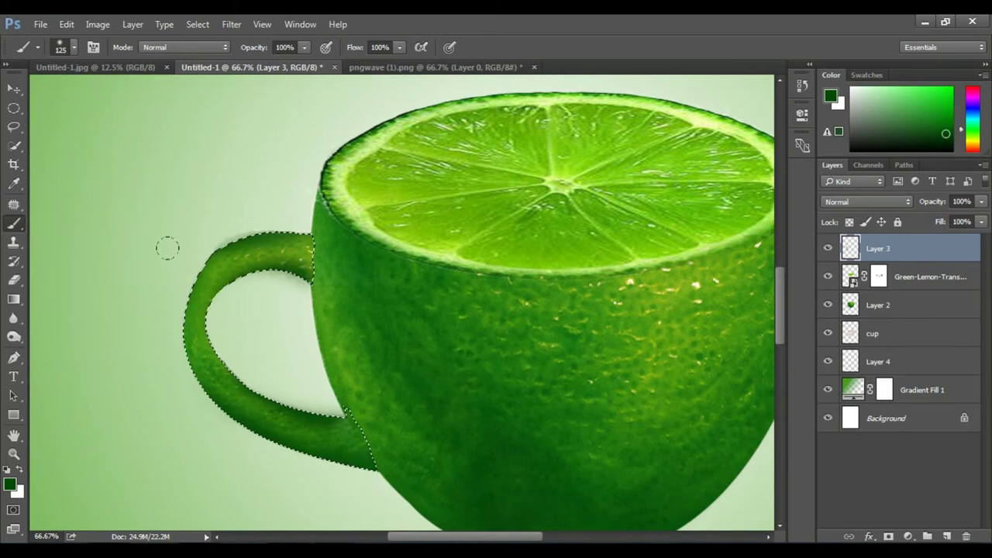
Step: Deselect the handle and zoom out to view the whole cup
key(ctrl+d)
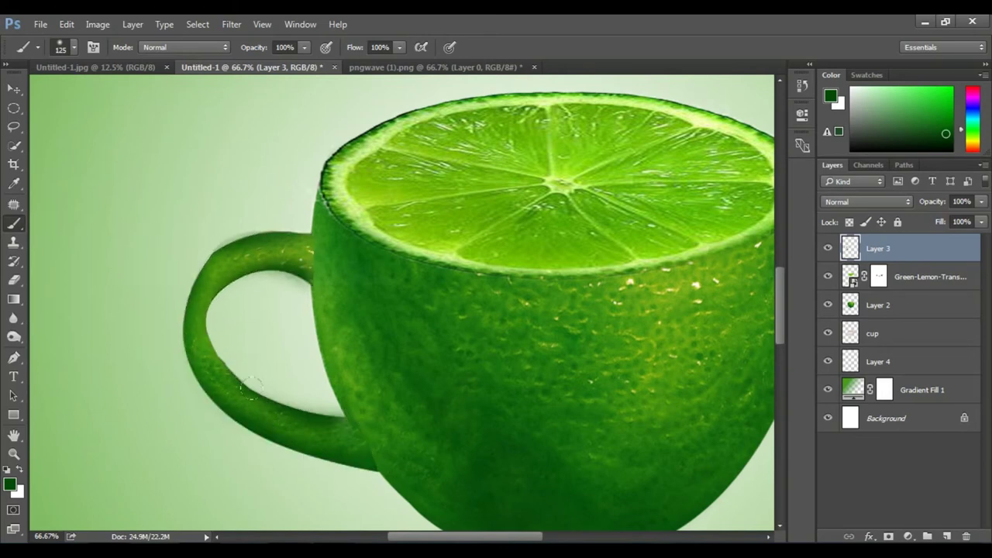
ctrl+alt+click(298, 384)
ctrl+alt+click(449, 392)
mouse_move(474, 445)
mouse_down()
mouse_move(480, 340)
mouse_move(493, 391)
mouse_up()
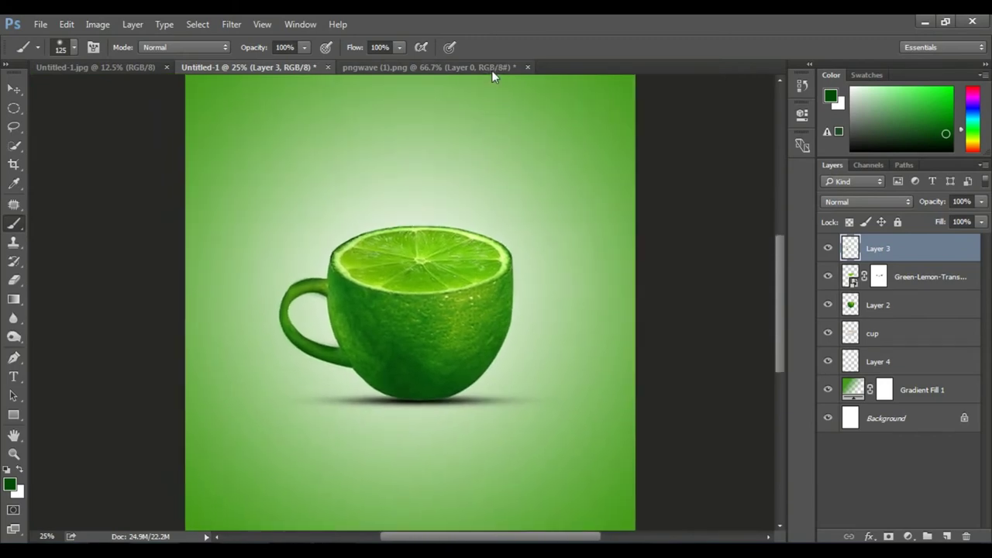
Step: Close pngwave (1).png without saving changes
click(511, 67)
click(527, 68)
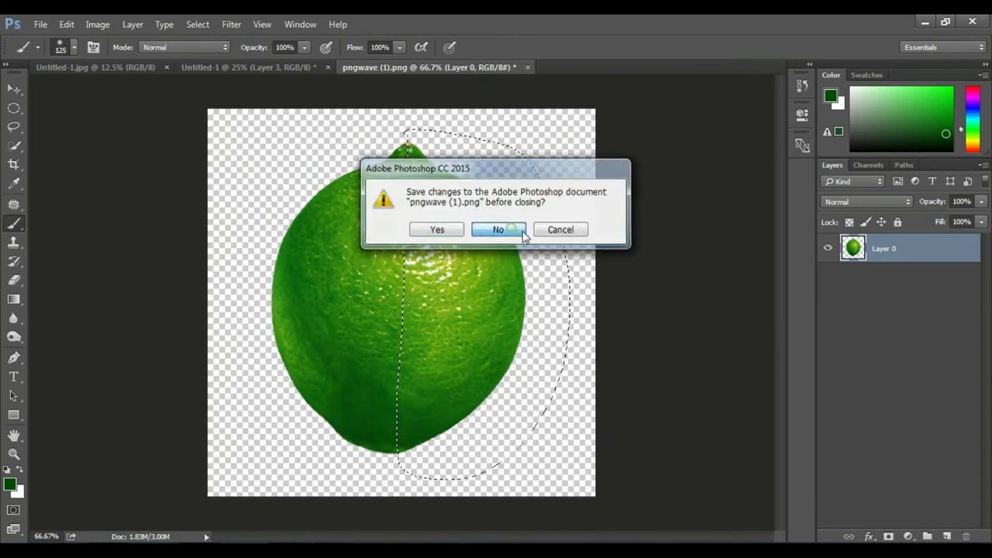
click(507, 230)
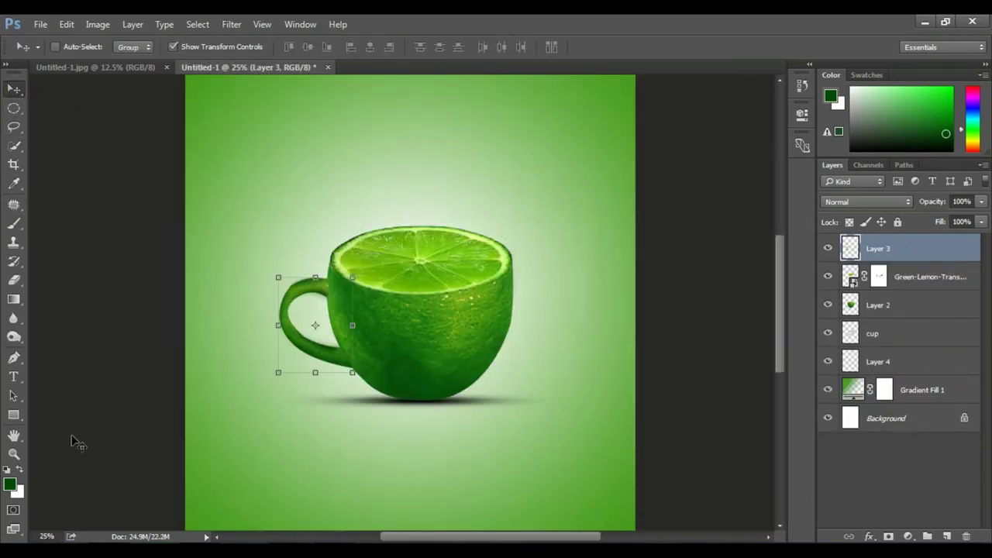
Step: Drag the 'unnamed' tea tag image from Explorer into the Untitled-1 poster
key(alt+Tab)
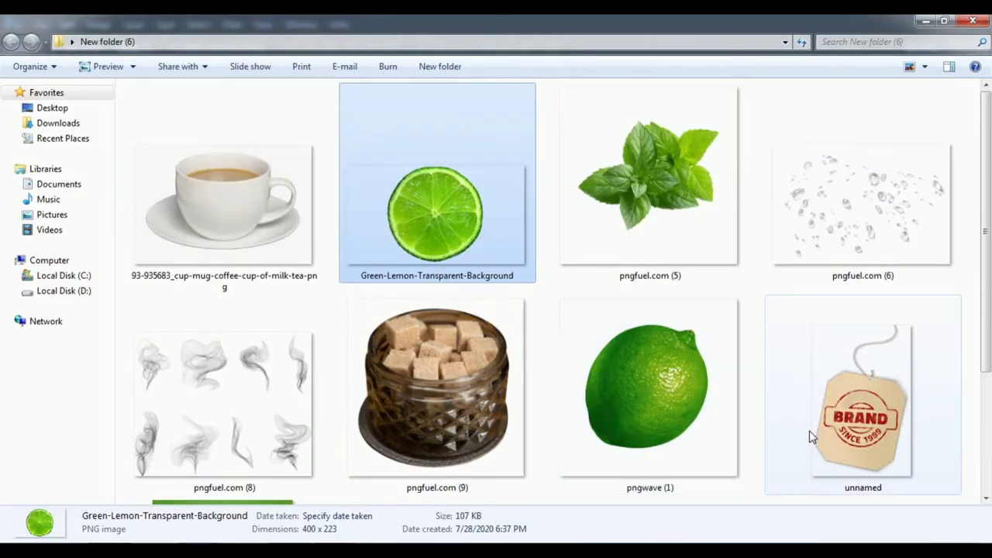
click(834, 438)
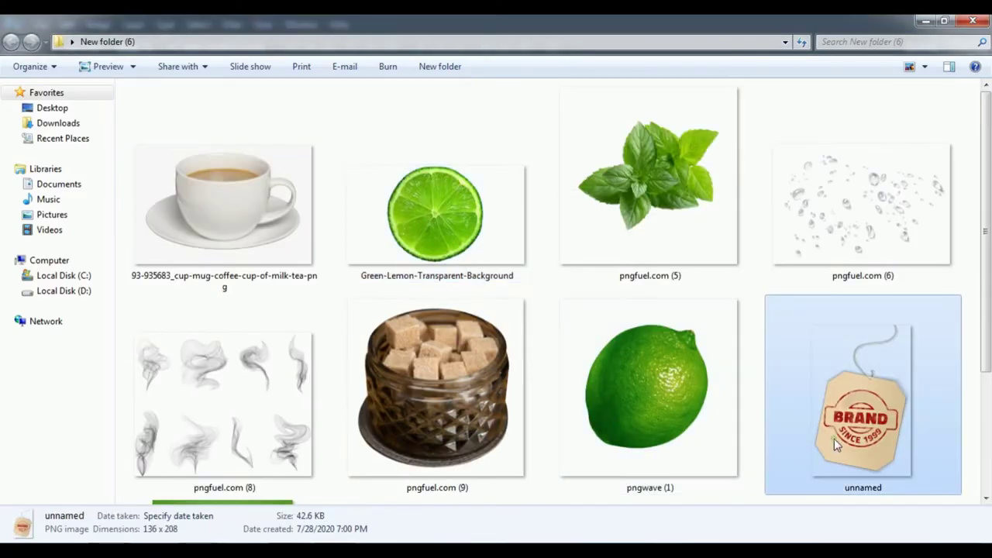
mouse_move(833, 439)
mouse_down()
mouse_move(409, 482)
mouse_move(416, 424)
mouse_up()
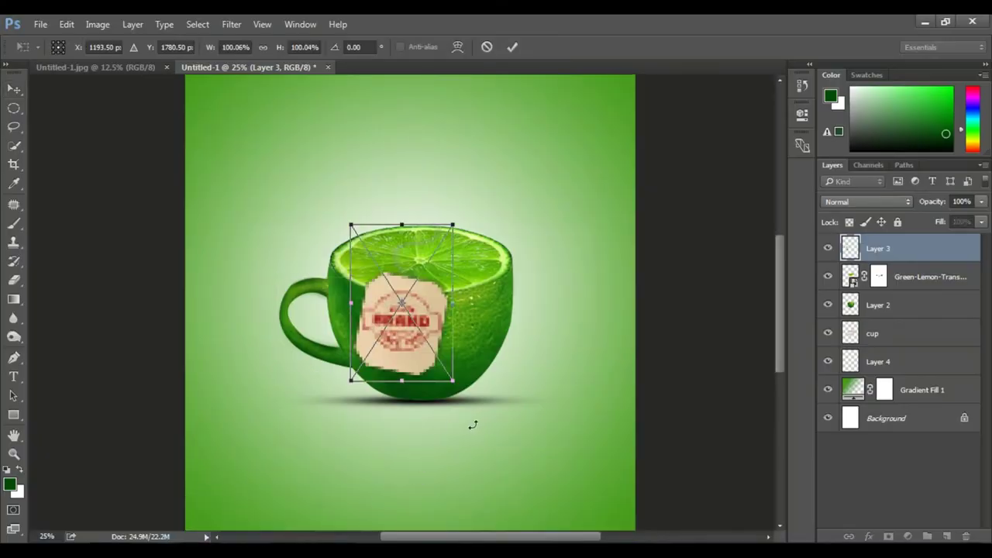
Step: Shrink the BRAND tea tag and position it on the cup's lower front
mouse_move(457, 381)
mouse_down()
mouse_move(415, 322)
mouse_move(404, 397)
mouse_move(371, 400)
mouse_move(402, 401)
mouse_up()
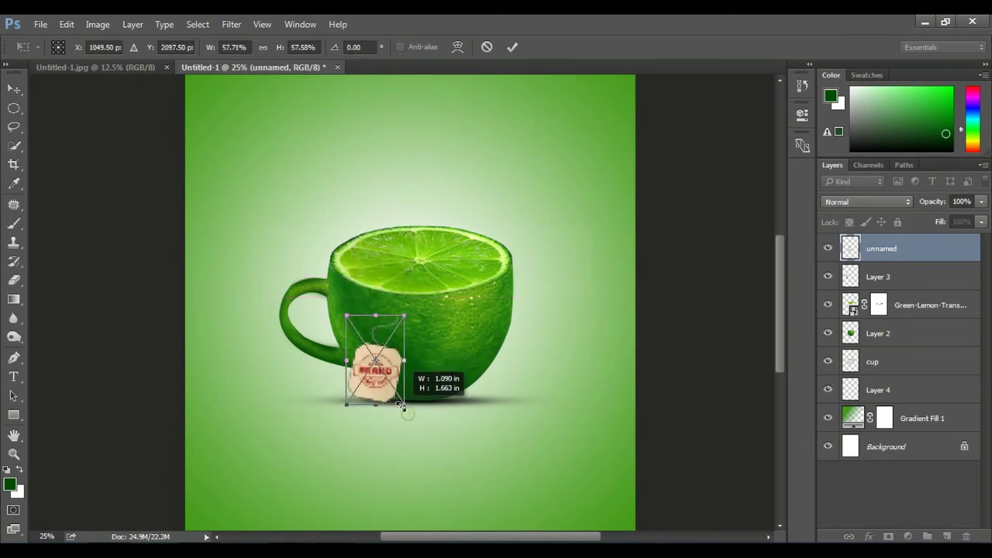
key(Return)
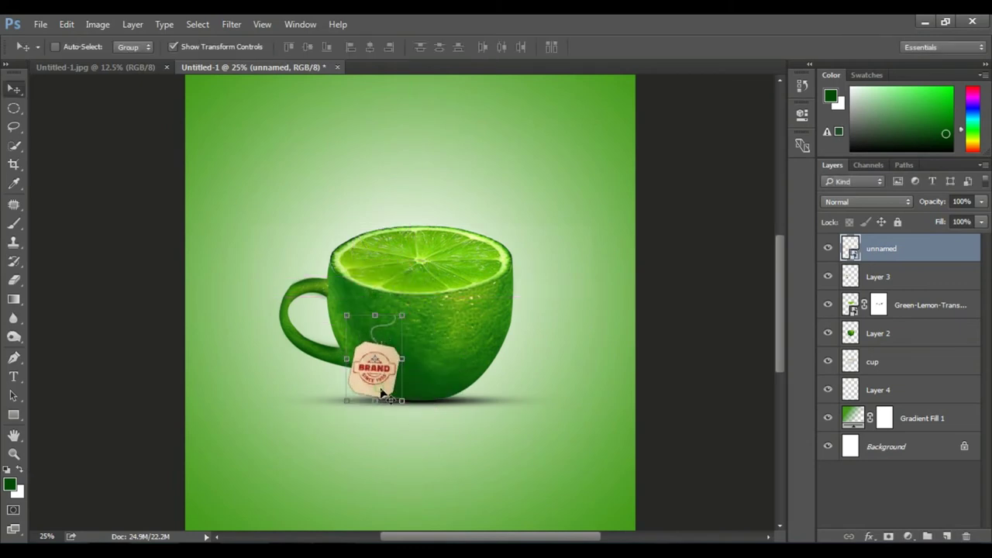
scroll(380, 387, up, 2)
drag(375, 377, 389, 396)
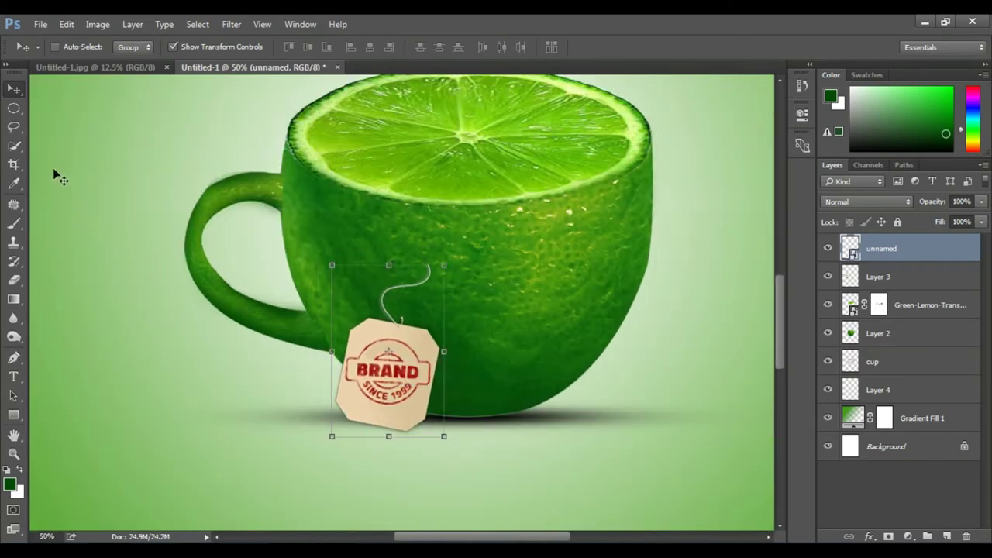
Step: Lasso around the tag's string and copy it onto a new layer
click(14, 127)
scroll(471, 314, up, 1)
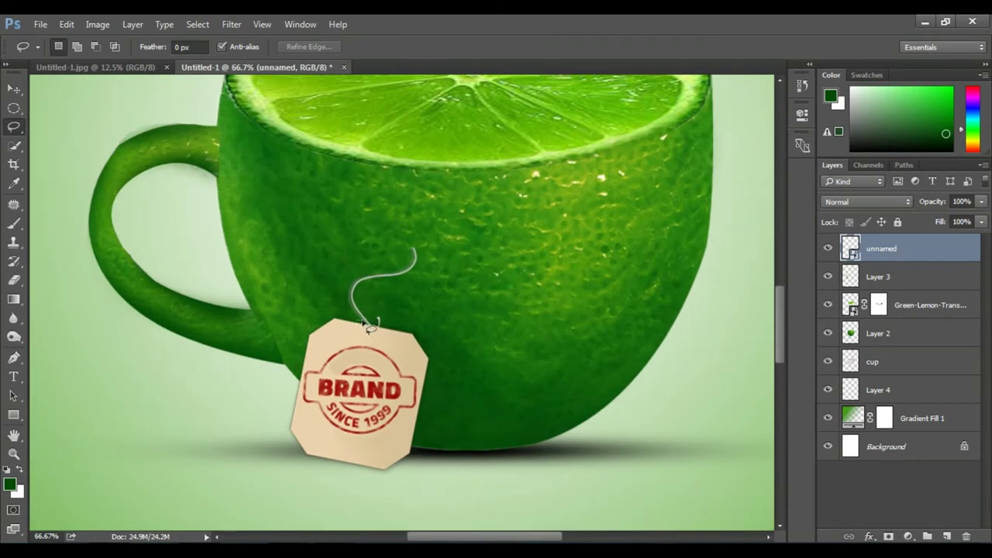
drag(386, 305, 441, 256)
drag(380, 246, 343, 282)
drag(364, 326, 368, 322)
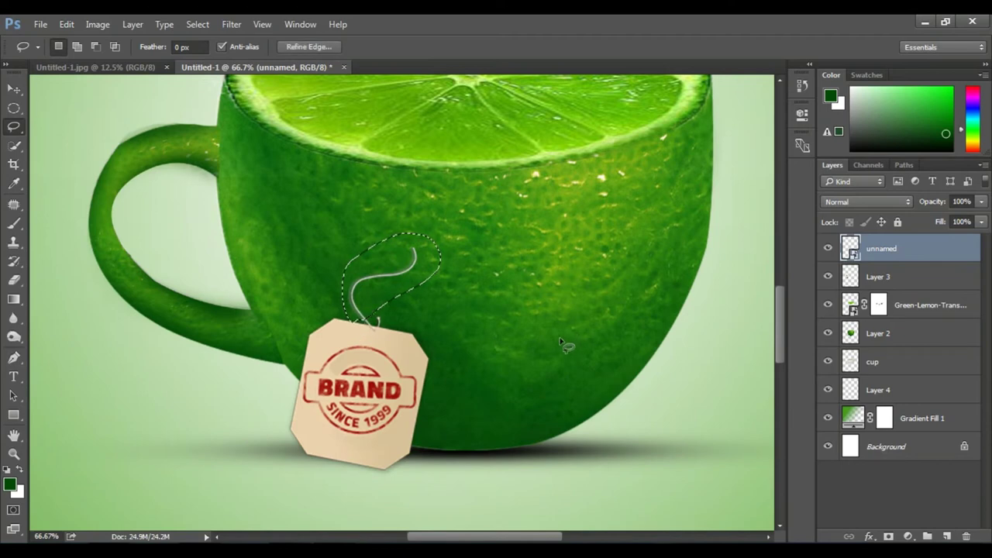
key(ctrl+j)
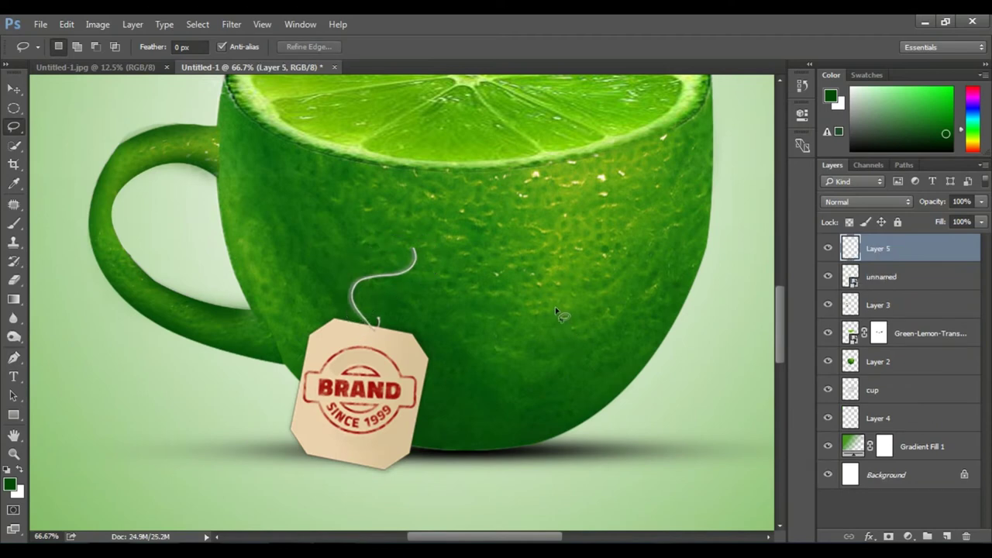
Step: Move the copied string, rotate it about -30°, and stretch it up to the rim
key(v)
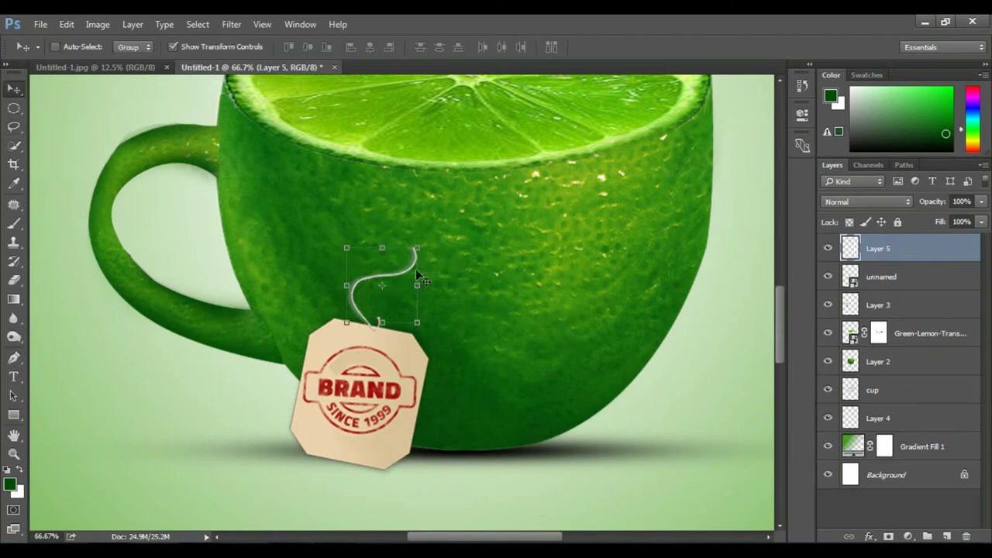
mouse_move(406, 260)
mouse_down()
mouse_move(415, 214)
mouse_move(432, 196)
mouse_up()
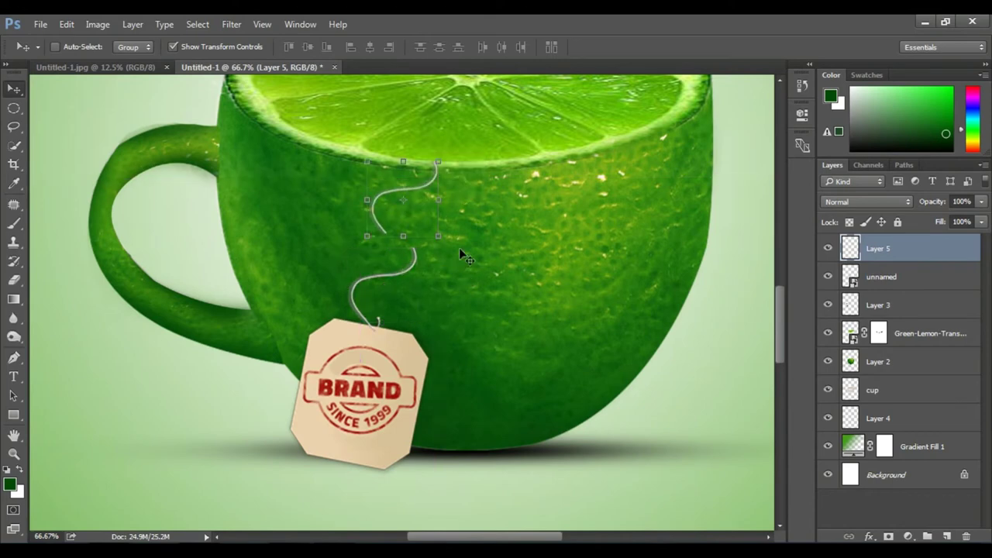
drag(451, 241, 499, 220)
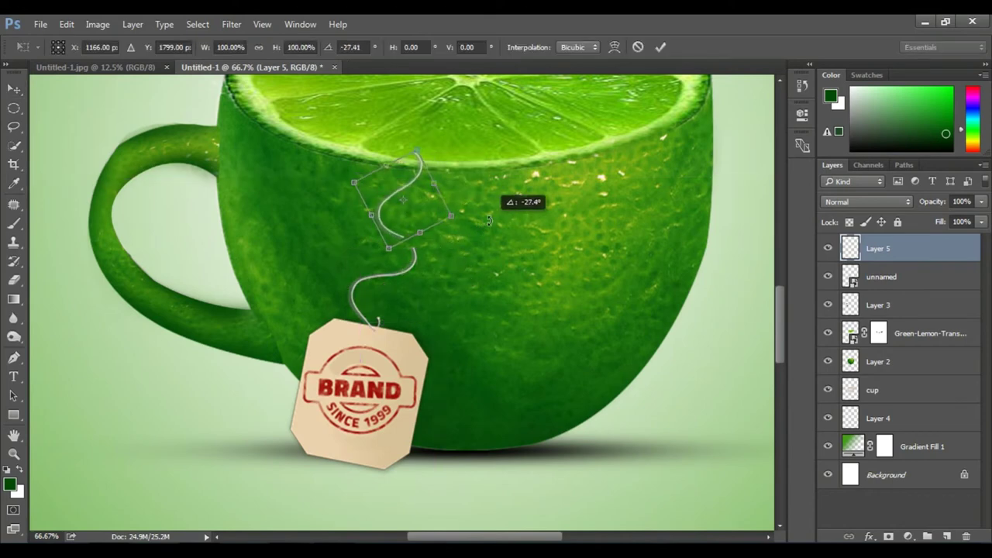
drag(427, 207, 438, 225)
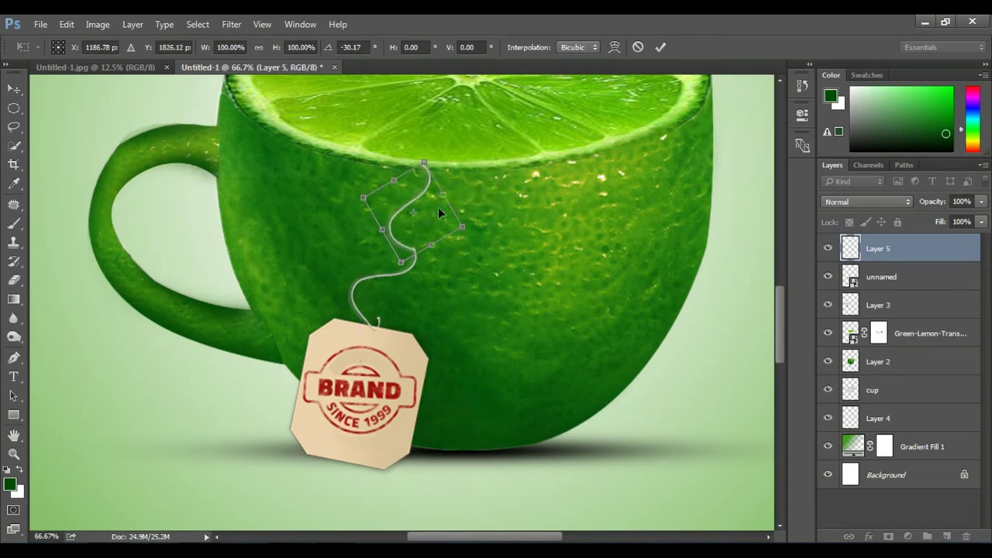
drag(425, 164, 442, 114)
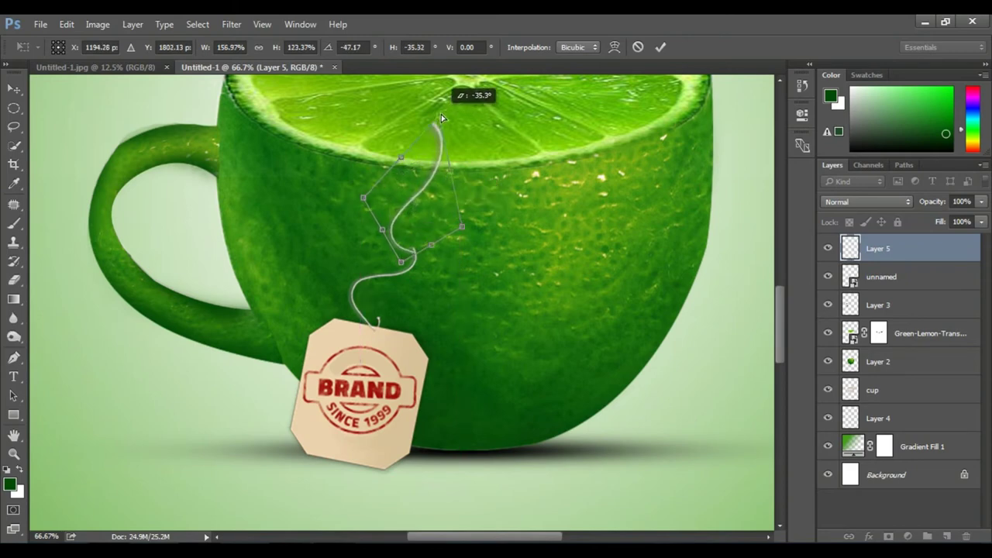
key(Return)
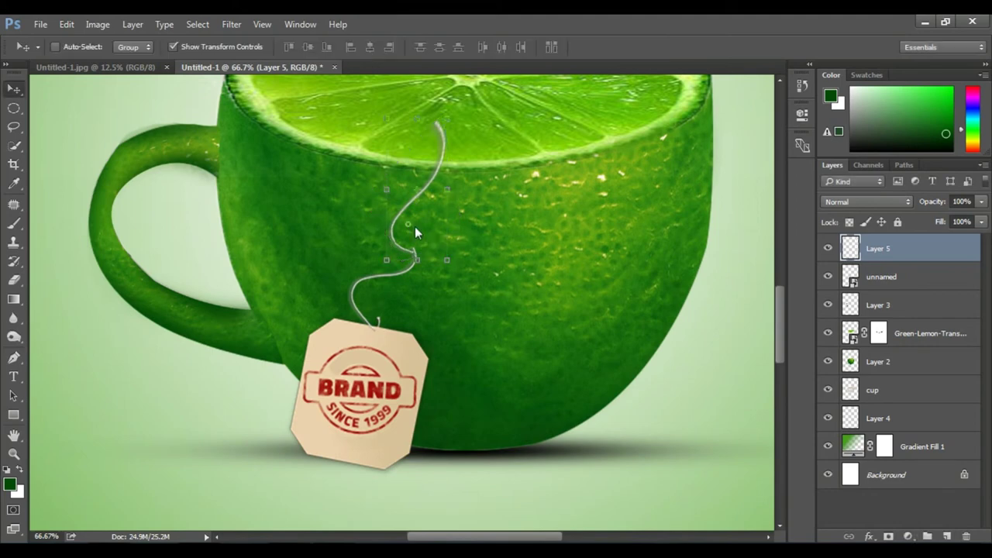
Step: Select the tea tag's layer, cancel a trial tilt, and zoom in on the string join
drag(421, 289, 417, 360)
right_click(379, 341)
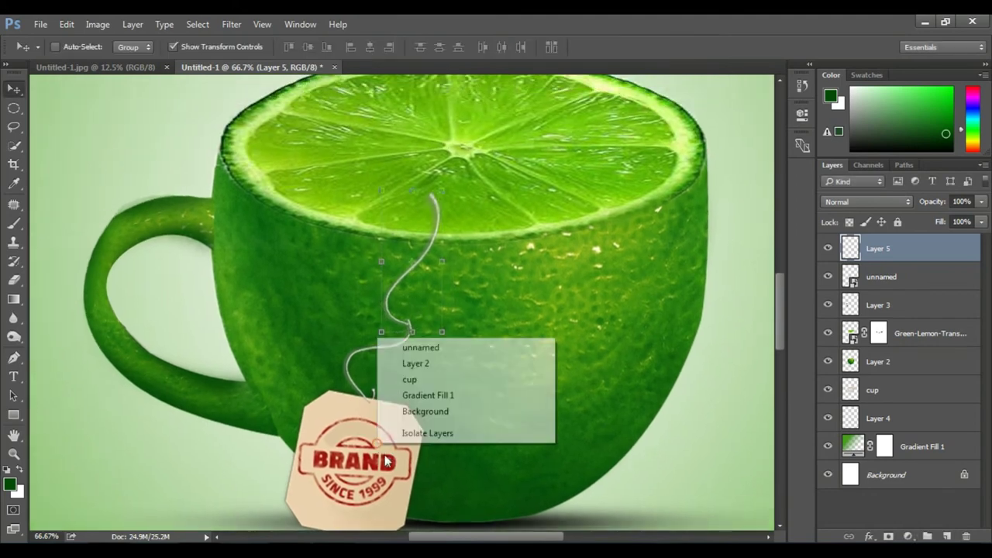
click(415, 348)
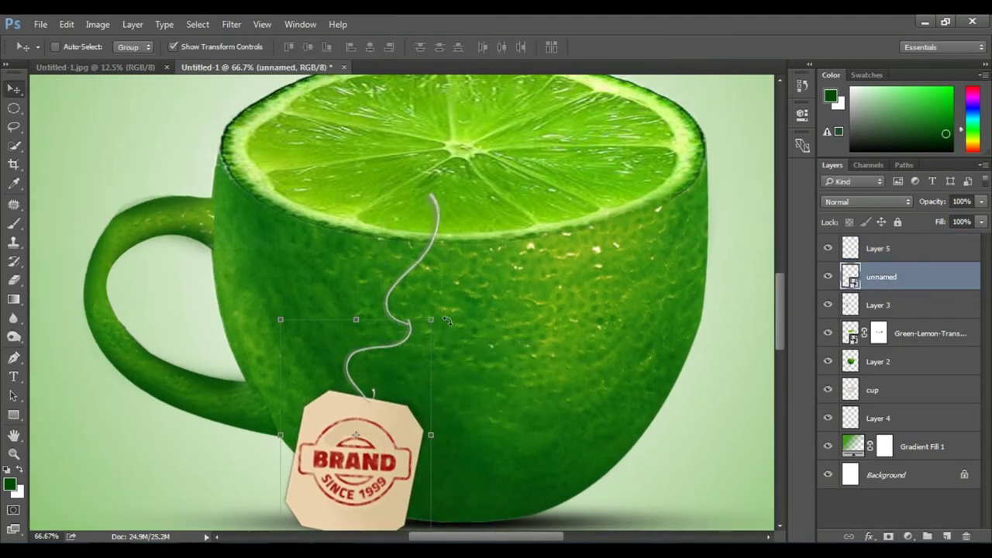
drag(447, 320, 431, 292)
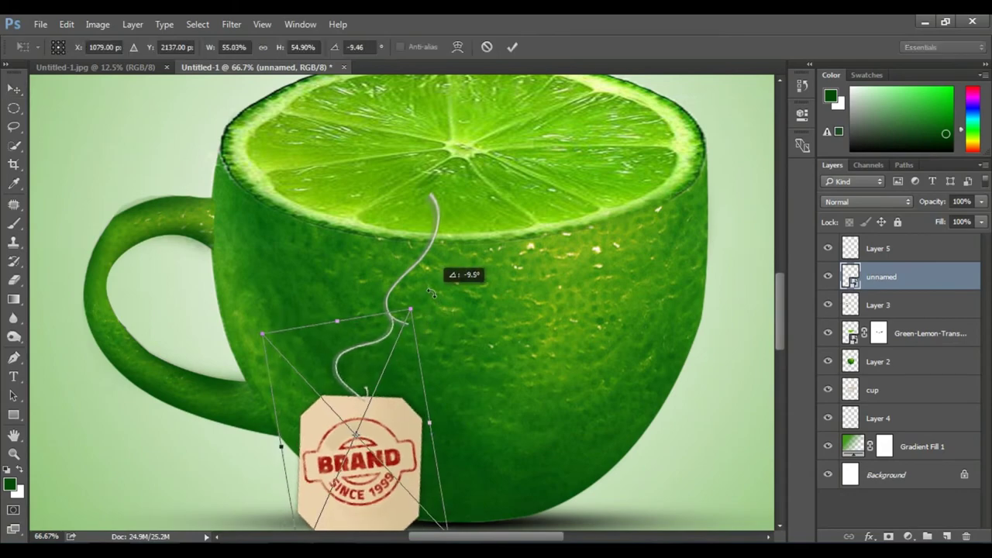
key(Escape)
ctrl+click(401, 349)
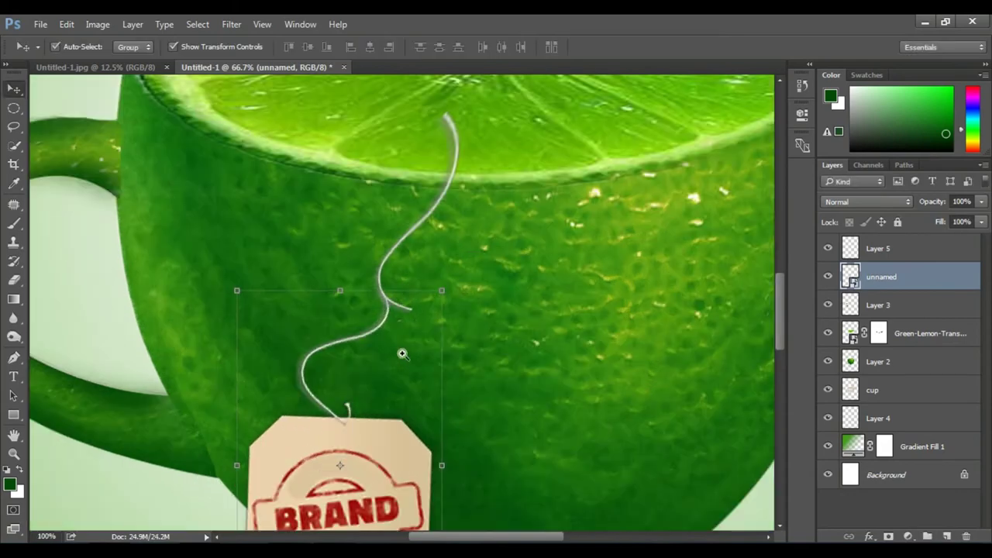
ctrl+click(380, 345)
mouse_move(375, 352)
mouse_down()
mouse_move(363, 370)
mouse_move(351, 337)
mouse_up()
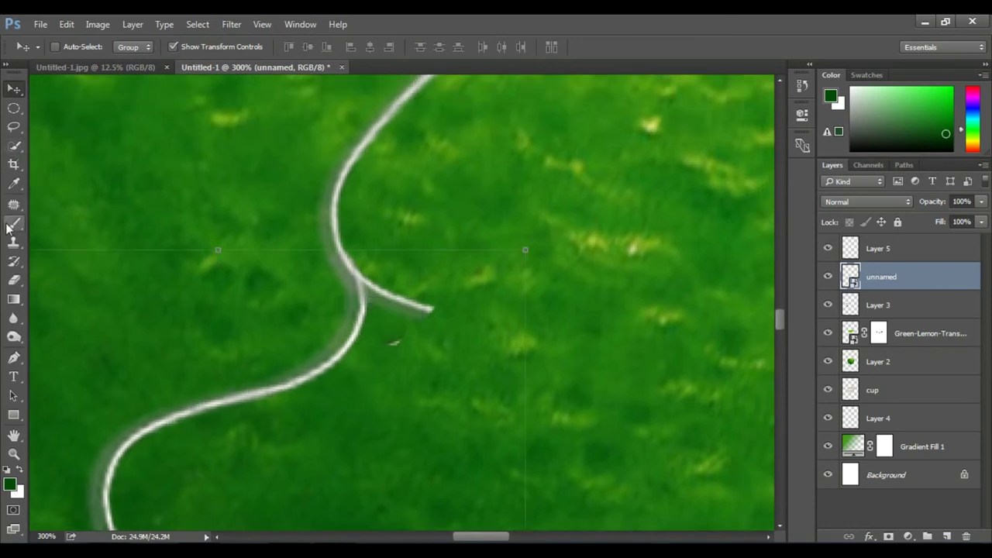
Step: Erase the stray string branch and light fleck on Layer 5
click(14, 279)
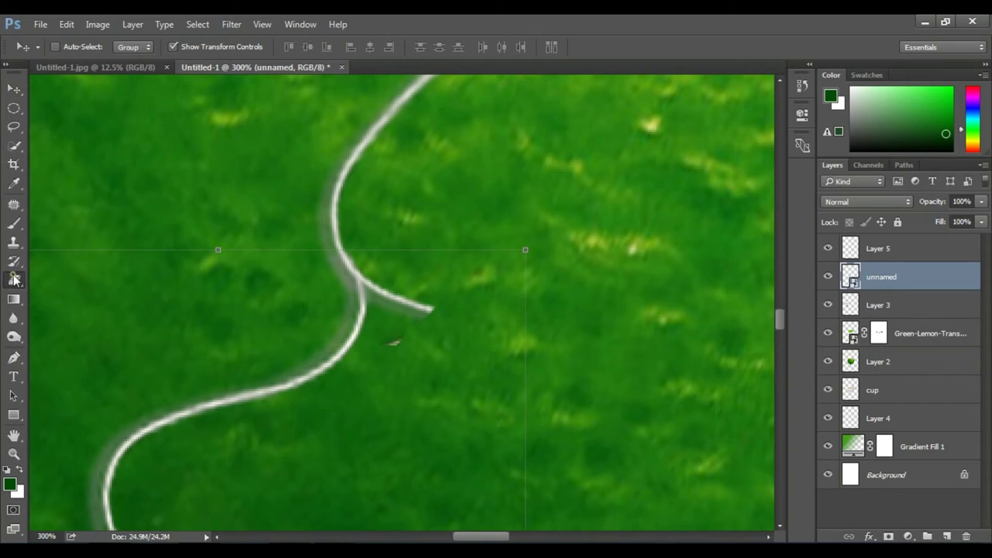
click(912, 249)
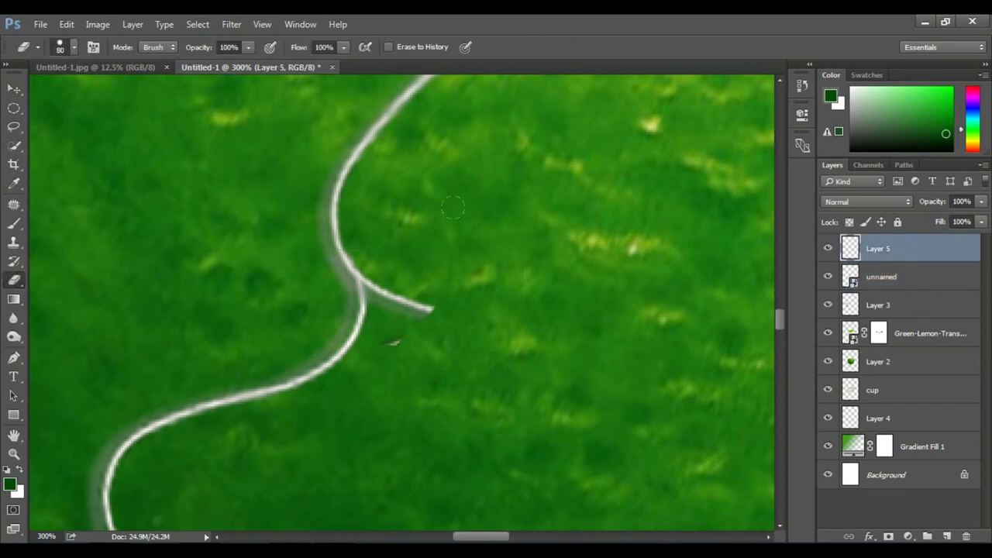
drag(427, 304, 384, 282)
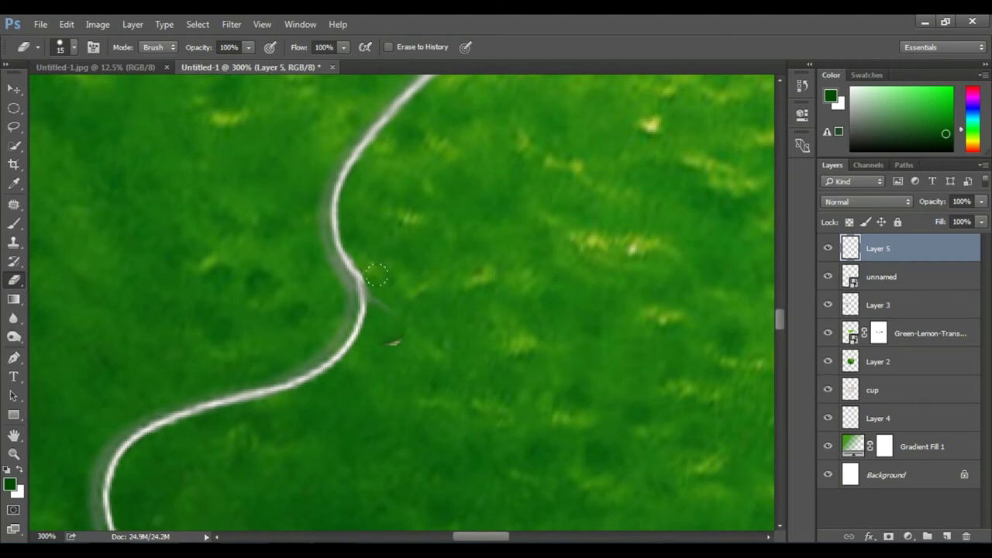
drag(394, 341, 384, 326)
Step: Select the unnamed tag layer together with Layer 5
scroll(443, 310, down, 1)
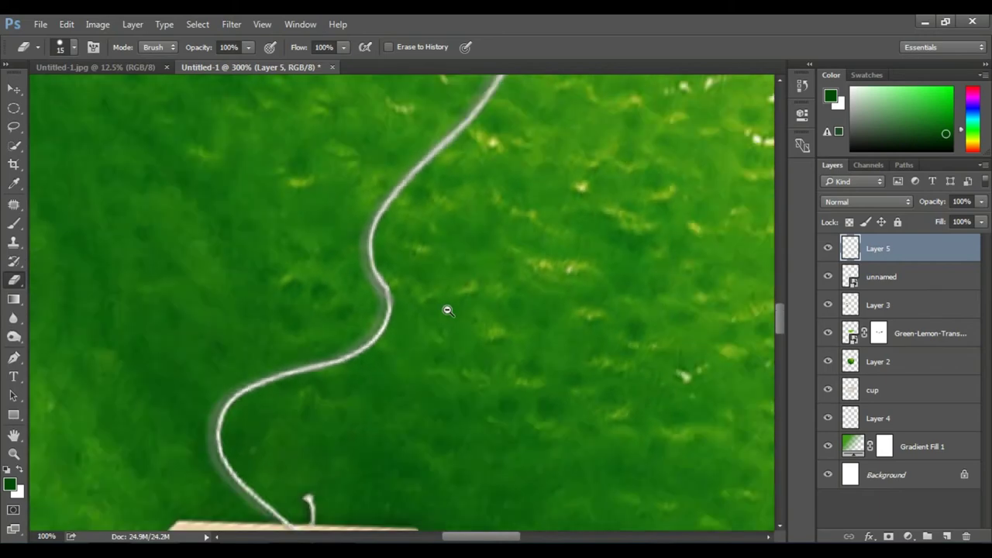
scroll(447, 310, down, 2)
scroll(481, 326, down, 1)
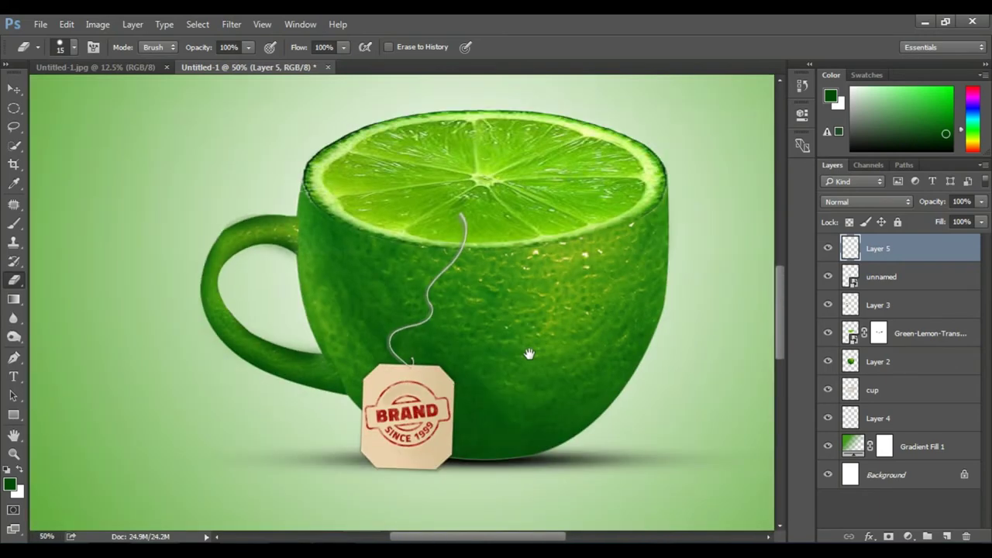
shift+click(916, 277)
Step: Merge the string and tag layers, then rotate the merged tea tag slightly
right_click(915, 276)
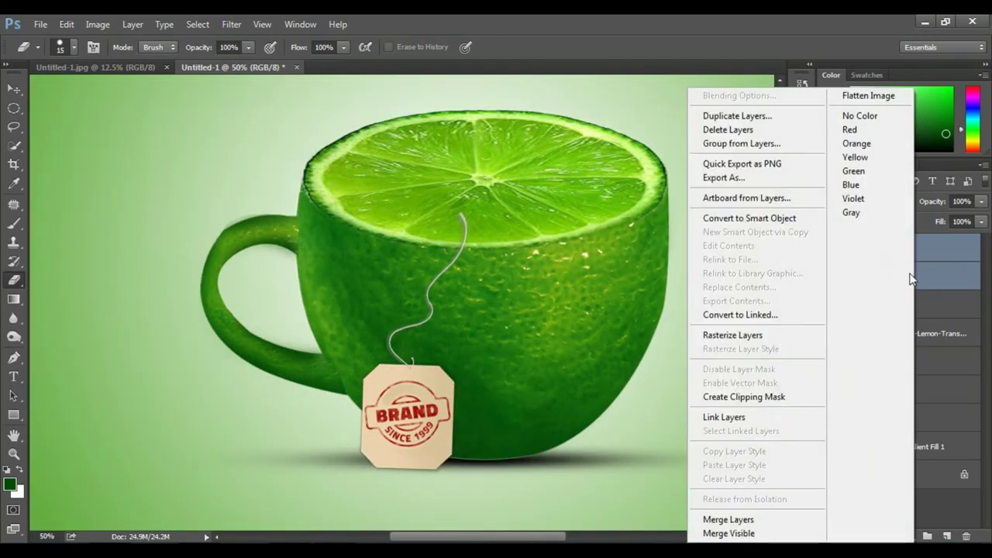
click(759, 519)
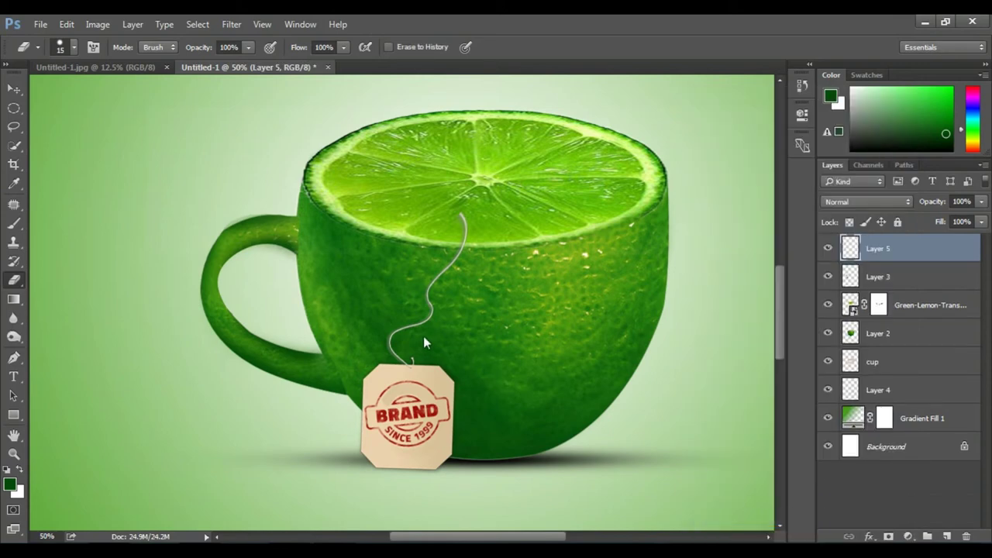
key(v)
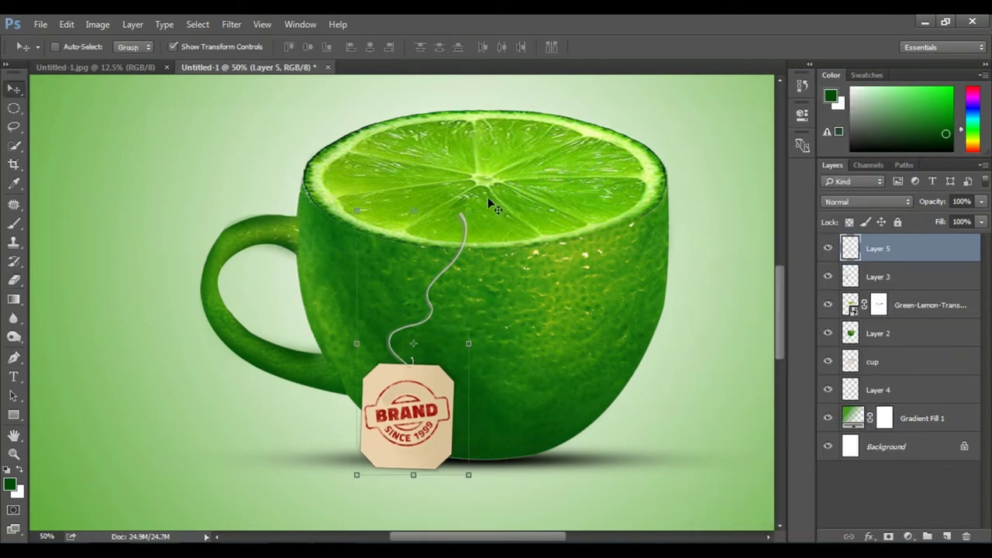
key(ctrl+t)
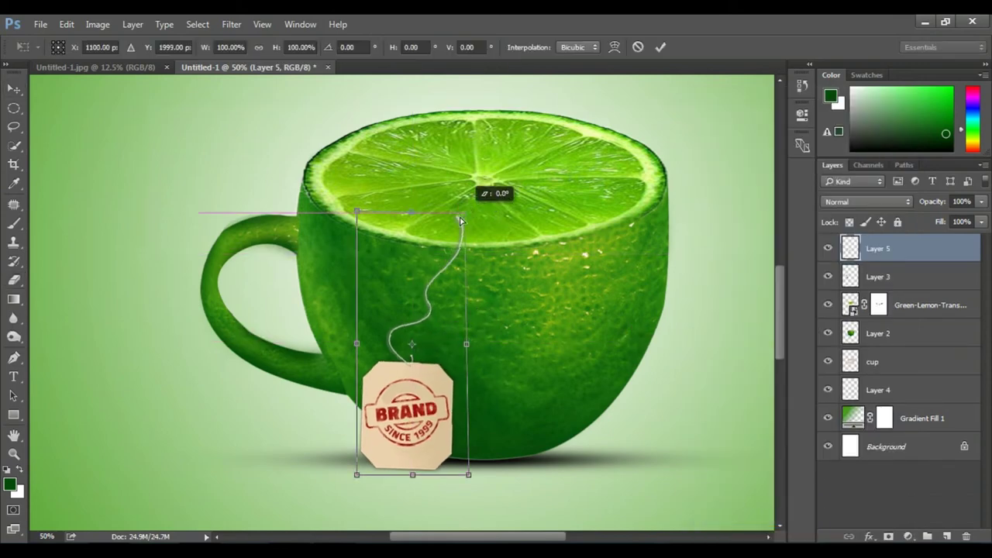
drag(459, 221, 456, 229)
key(Return)
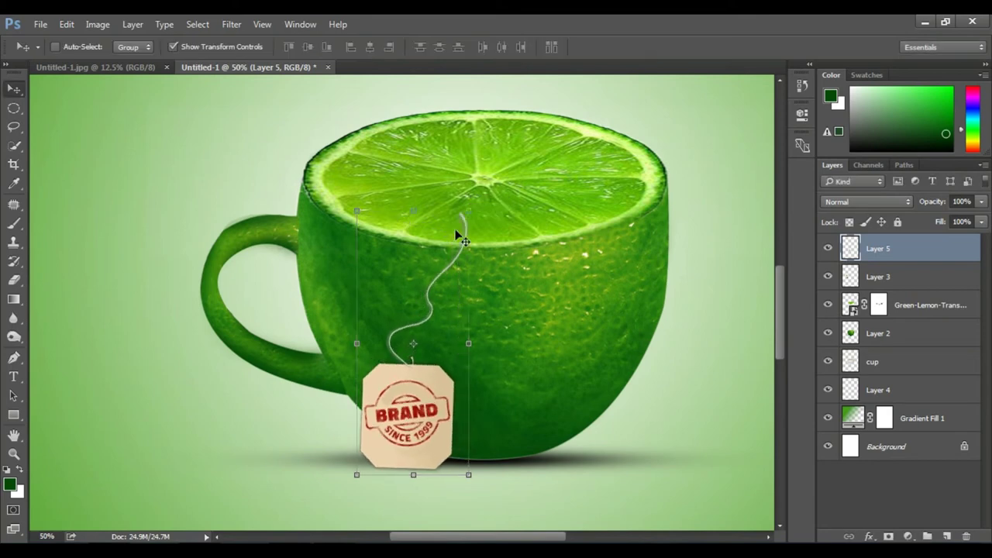
Step: Scale the tea tag smaller and move it down-left to hang at the cup
drag(432, 416, 423, 433)
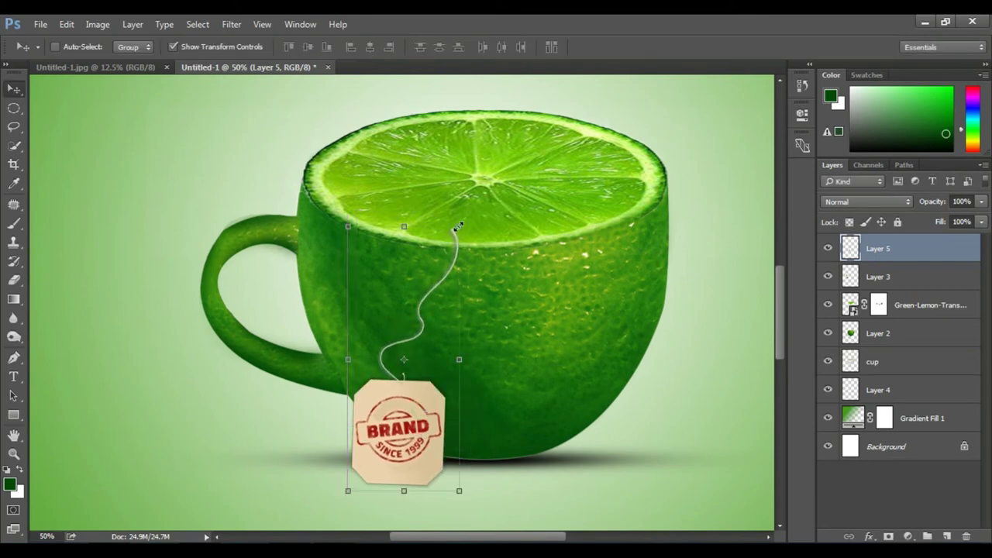
drag(458, 226, 452, 243)
key(Return)
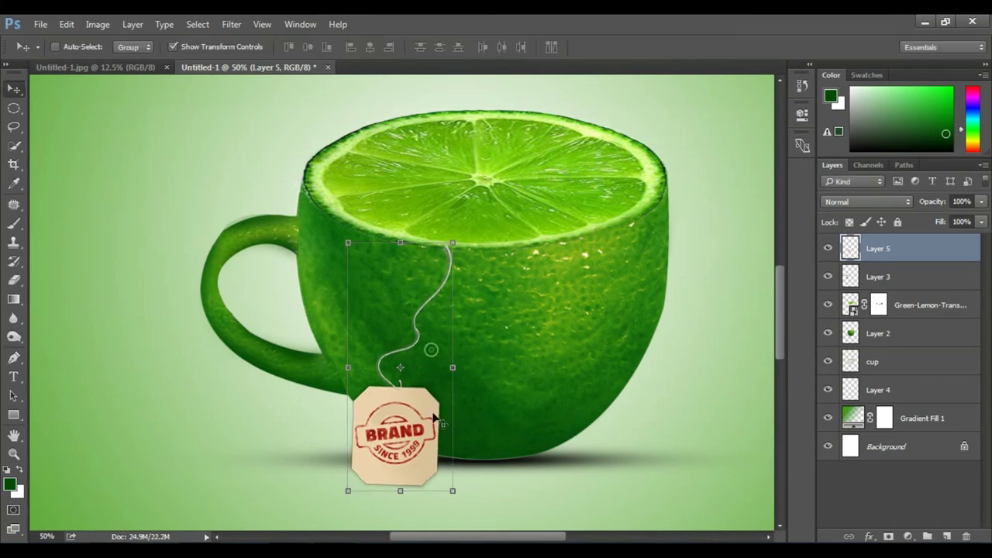
alt+click(467, 418)
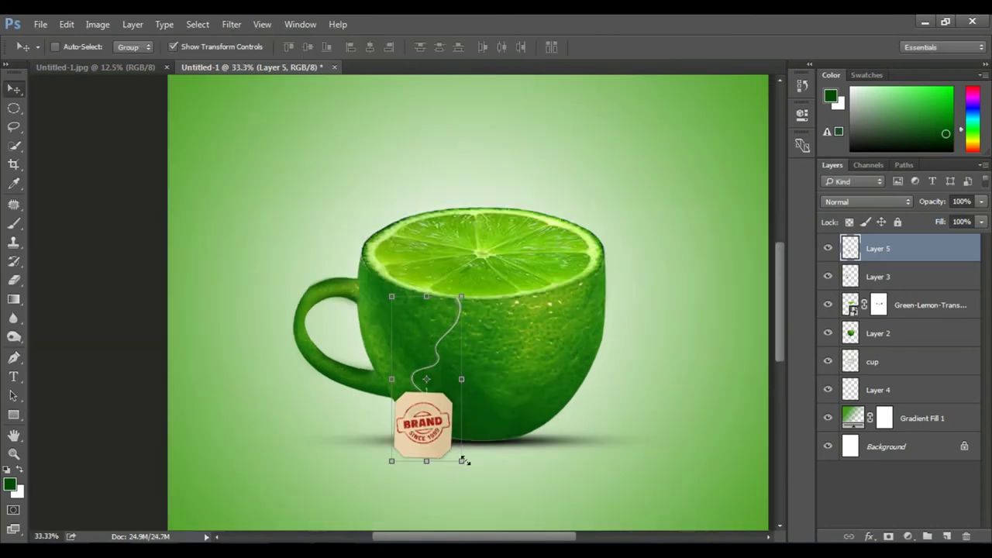
drag(462, 461, 457, 454)
key(Return)
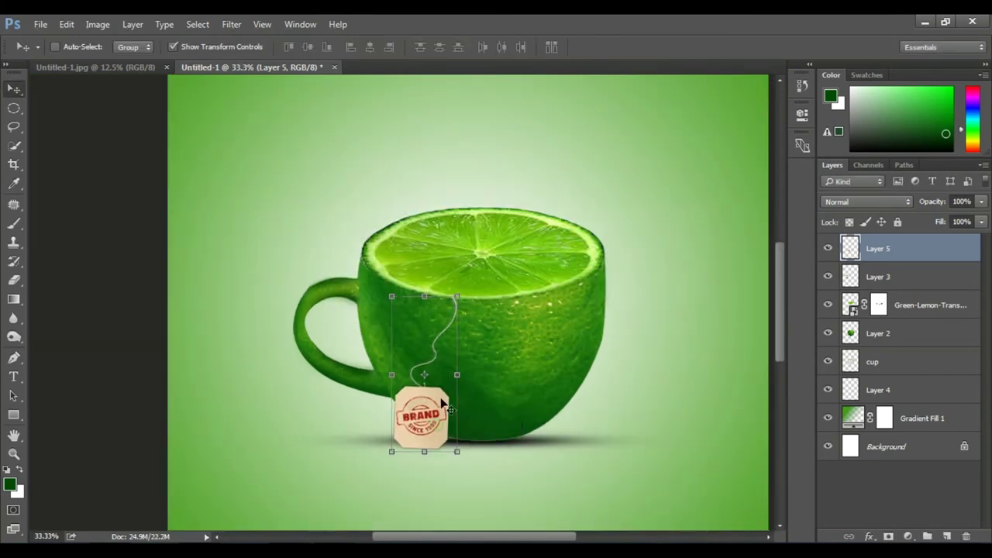
drag(433, 415, 424, 415)
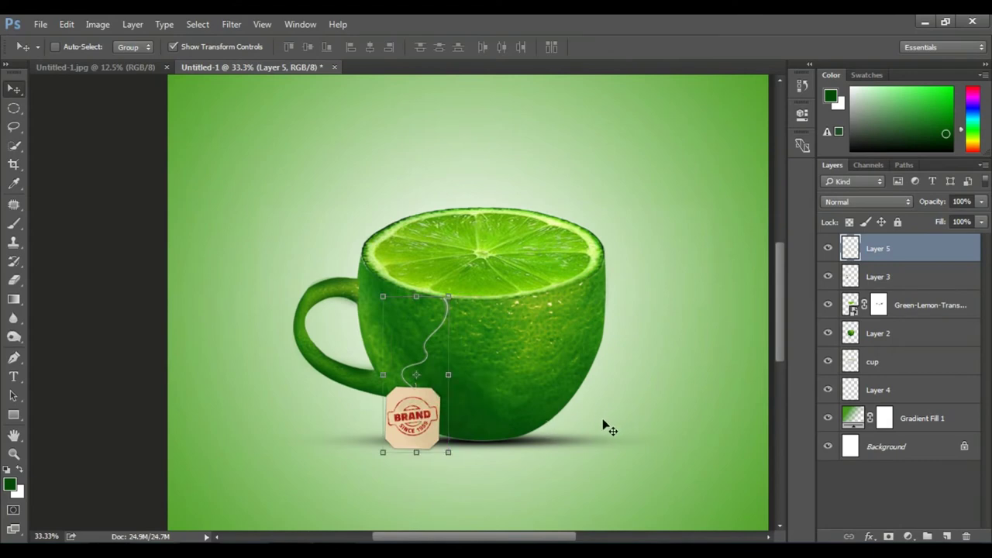
Step: Add a Drop Shadow to the tag: Spread 0, Opacity 28%, Distance 18 px, Size 2 px
click(868, 536)
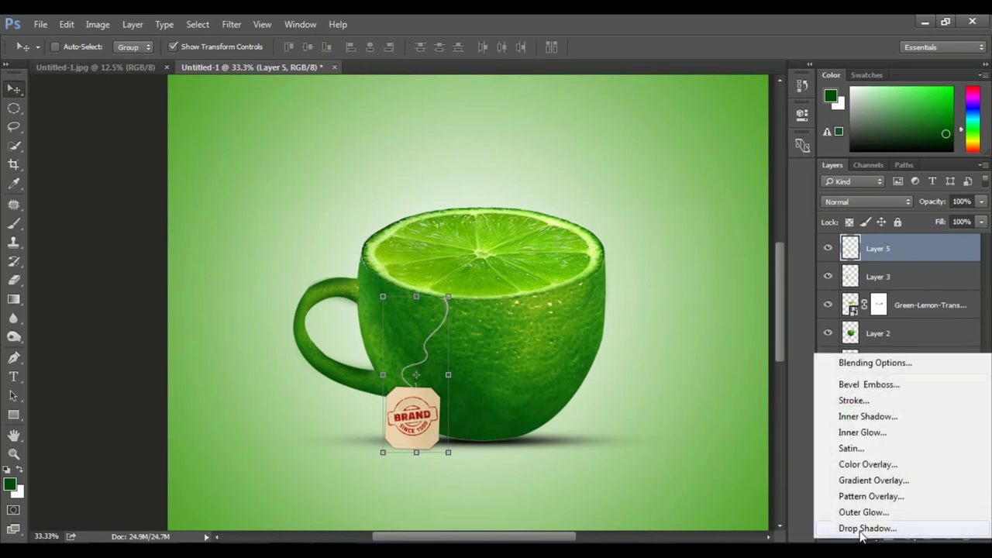
click(860, 528)
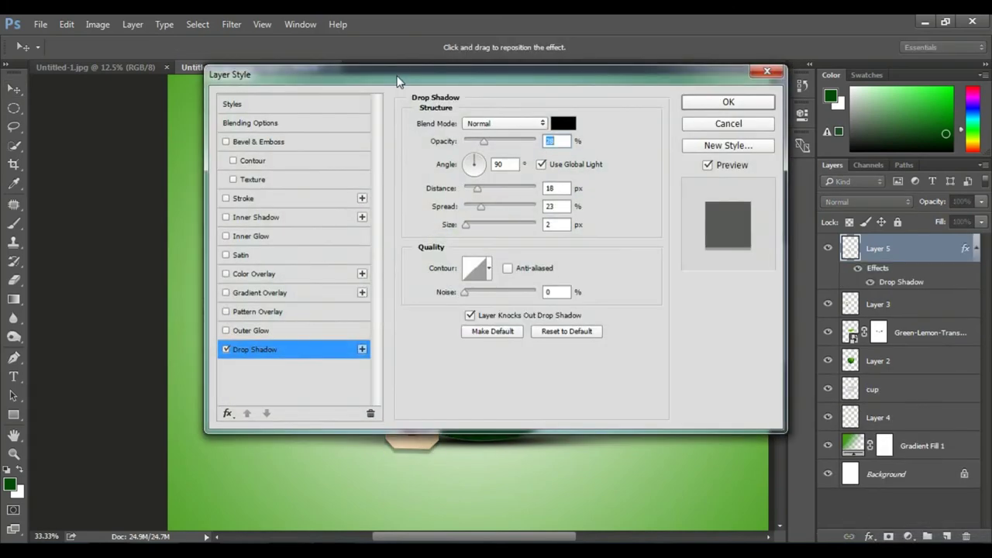
mouse_move(397, 81)
mouse_down()
mouse_move(763, 48)
mouse_move(701, 51)
mouse_up()
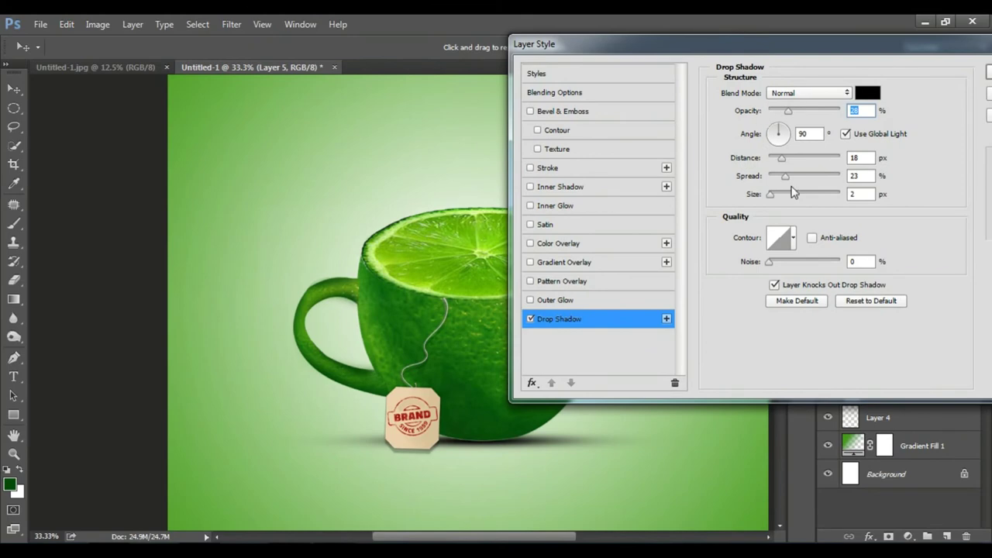
mouse_move(783, 180)
mouse_down()
mouse_move(771, 180)
mouse_move(802, 181)
mouse_move(771, 182)
mouse_up()
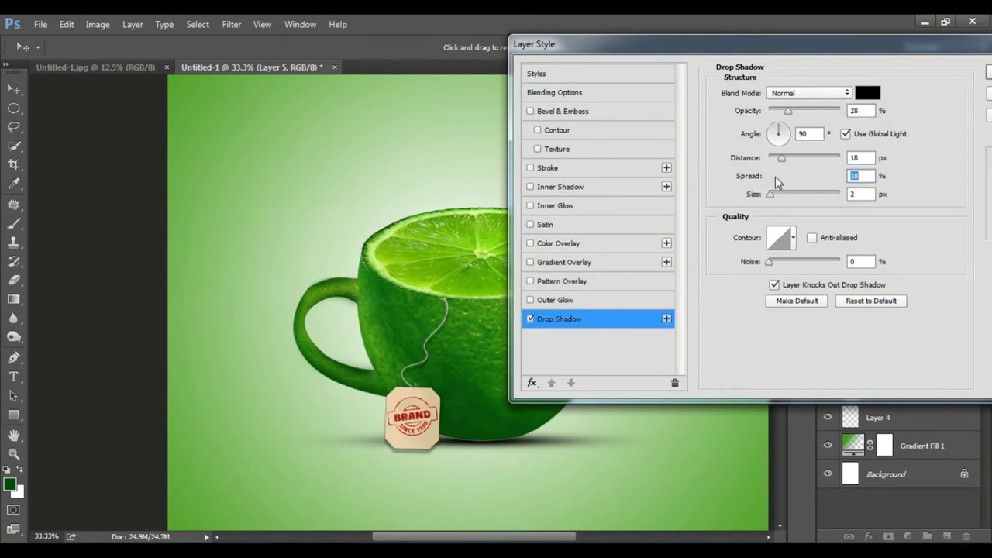
drag(814, 51, 681, 49)
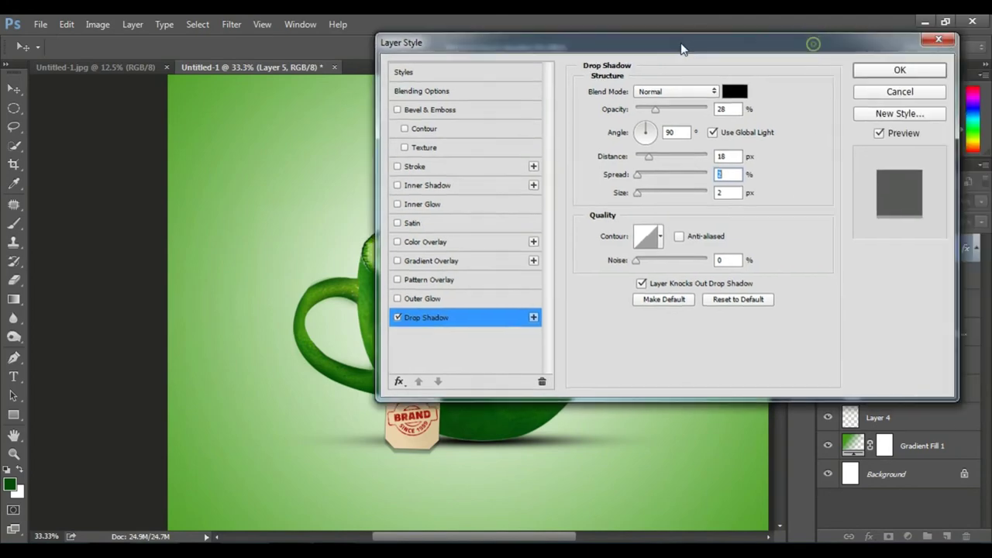
click(868, 72)
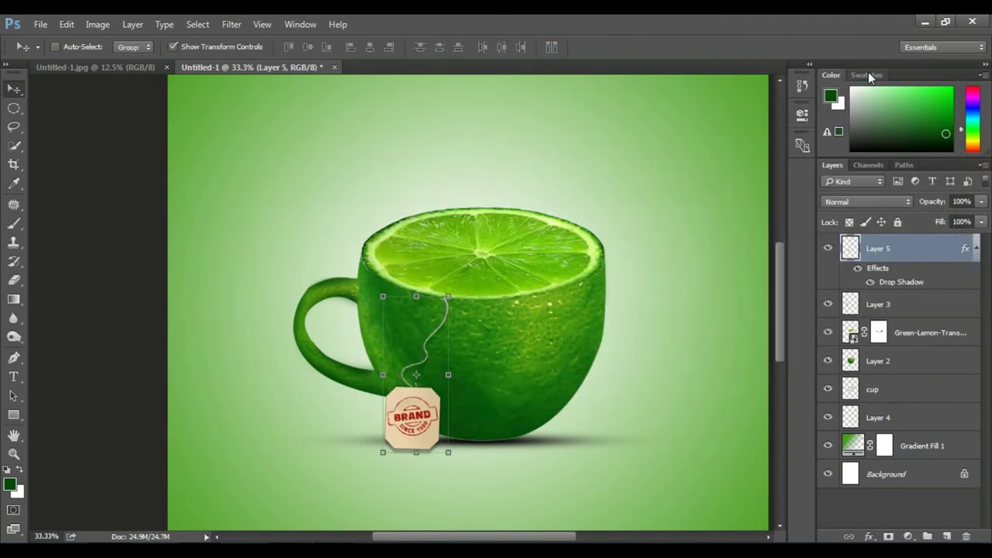
drag(589, 346, 559, 341)
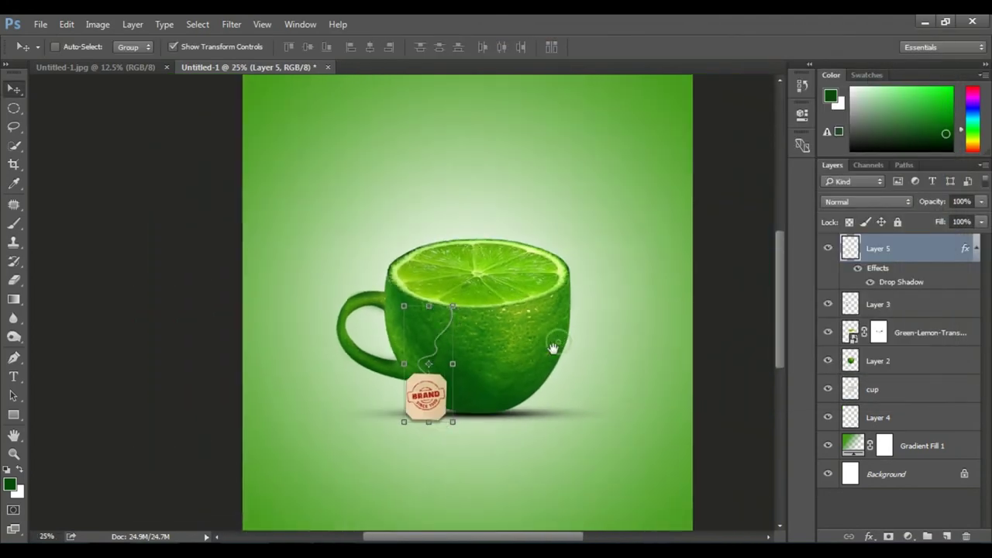
Step: Zoom the poster out and drag pngfuel.com (6) from Explorer's source folder toward Photoshop
key(ctrl+minus)
key(alt+Tab)
scroll(540, 449, up, 1)
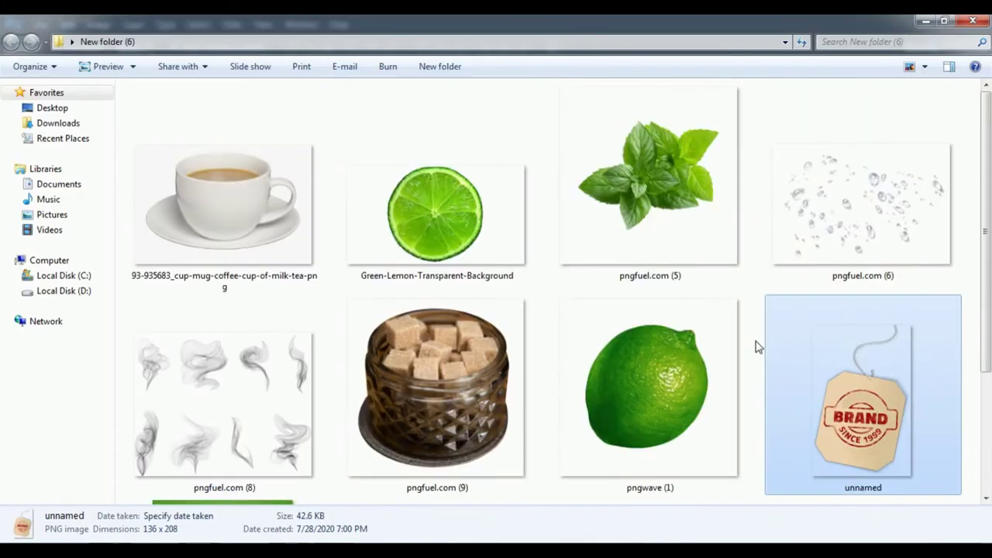
drag(797, 260, 261, 512)
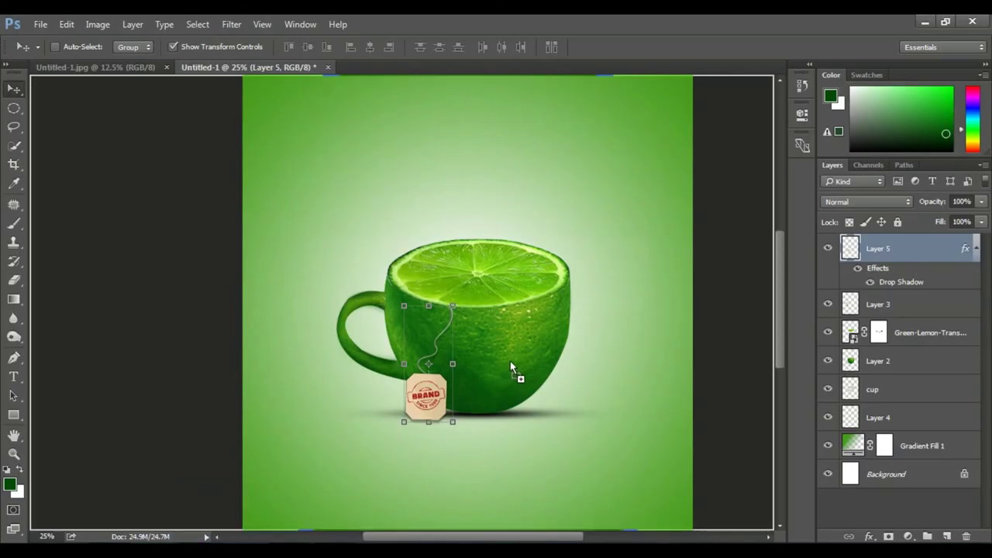
Step: Place the droplets image, shrunk to about 18%, over the lime cup's body
drag(261, 511, 597, 368)
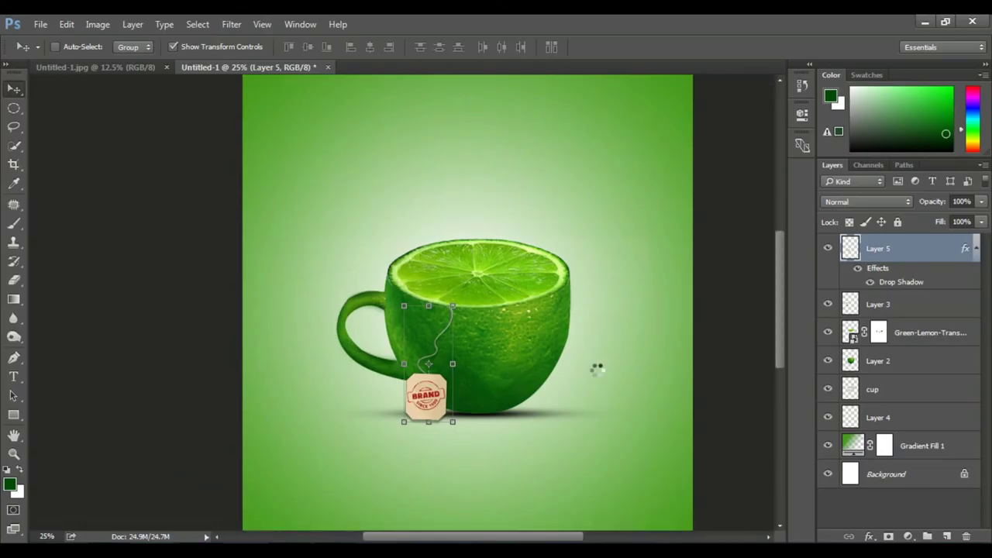
drag(626, 147, 405, 299)
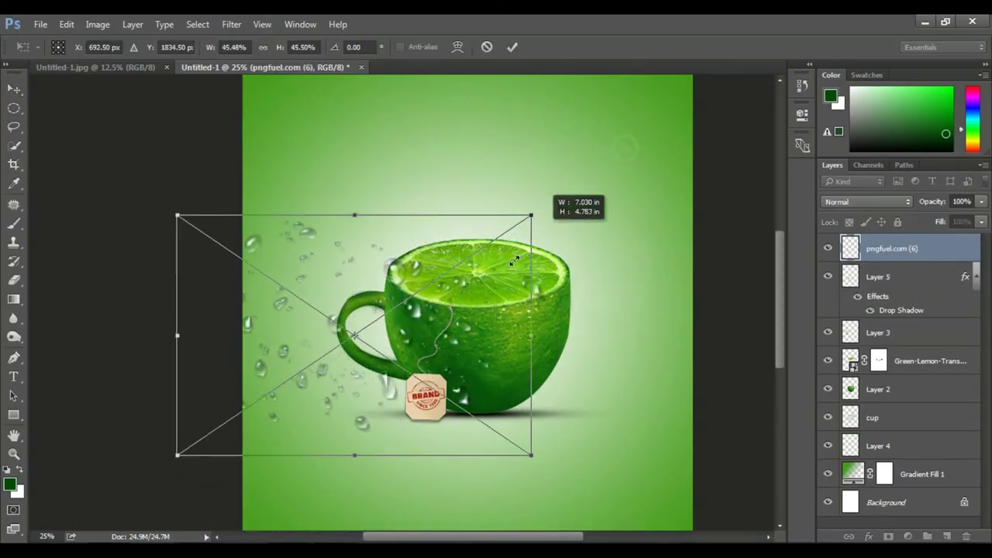
drag(428, 364, 585, 357)
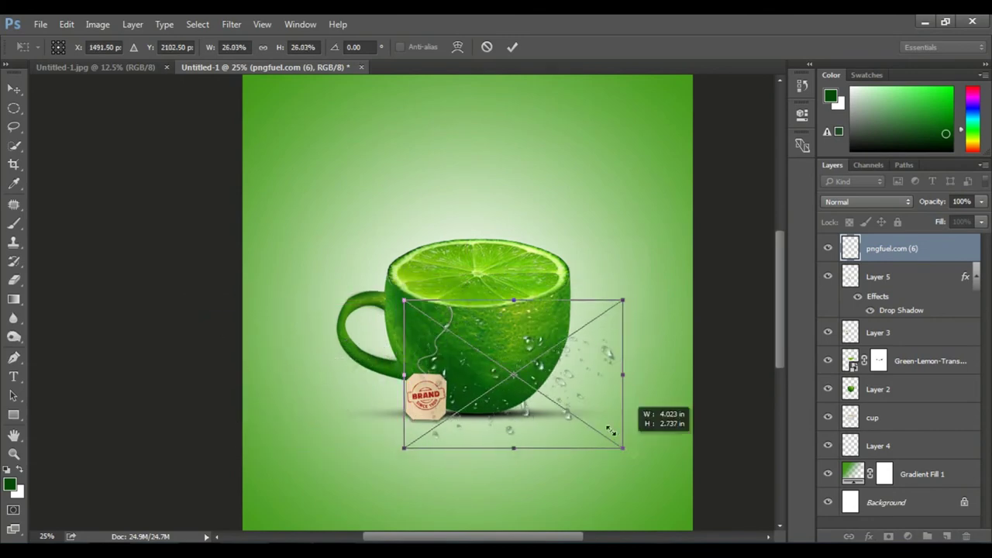
drag(634, 452, 562, 403)
drag(513, 370, 526, 354)
key(Return)
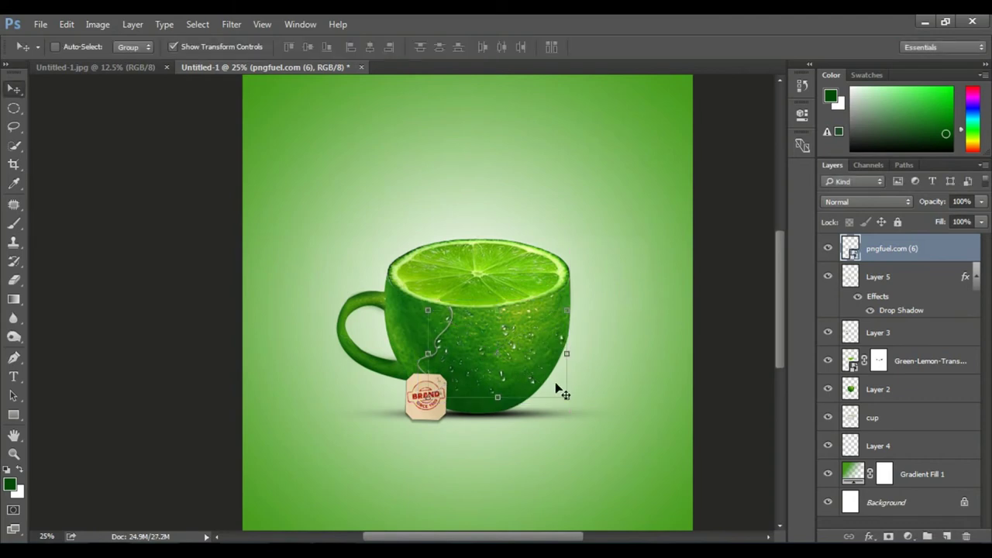
Step: Confirm the droplets' final placement and set the layer's blend mode to Overlay
key(ctrl+t)
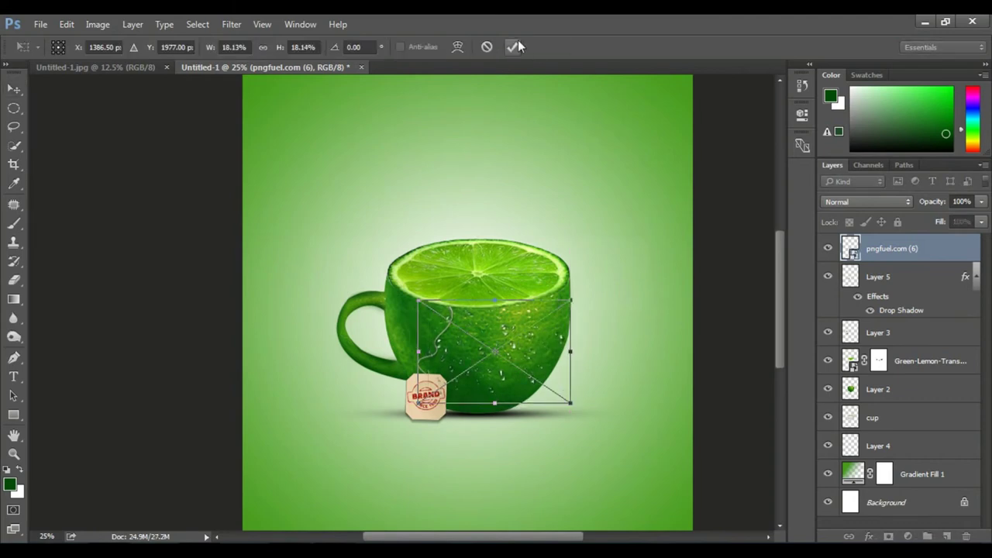
click(514, 47)
click(870, 202)
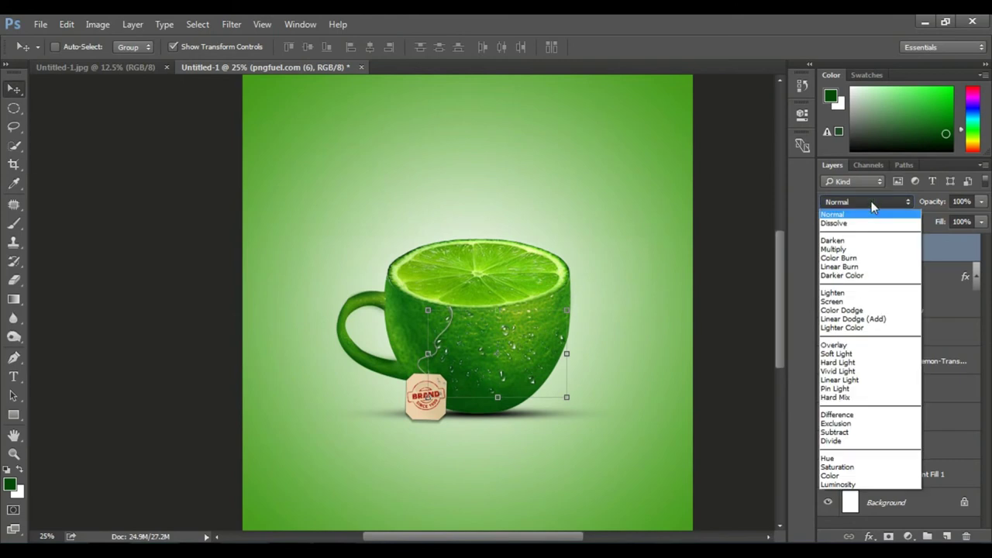
click(850, 346)
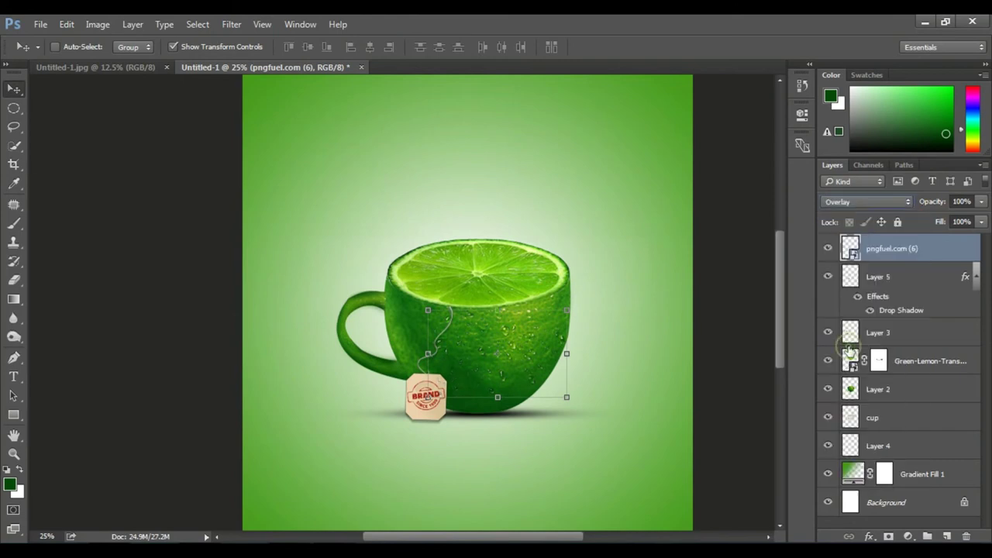
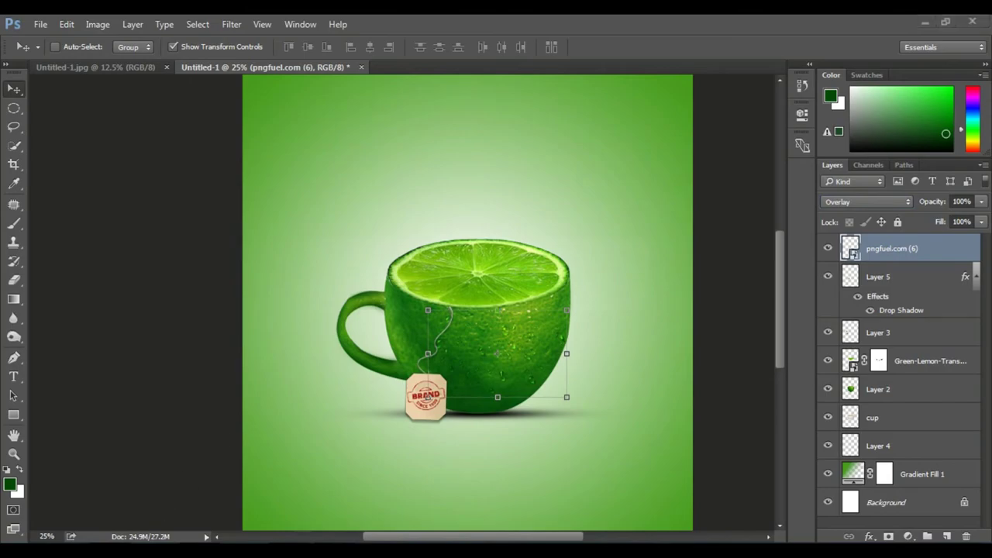
Step: Drag the mint sprig image pngfuel.com (5) from Explorer onto the poster canvas
click(924, 22)
scroll(558, 443, up, 2)
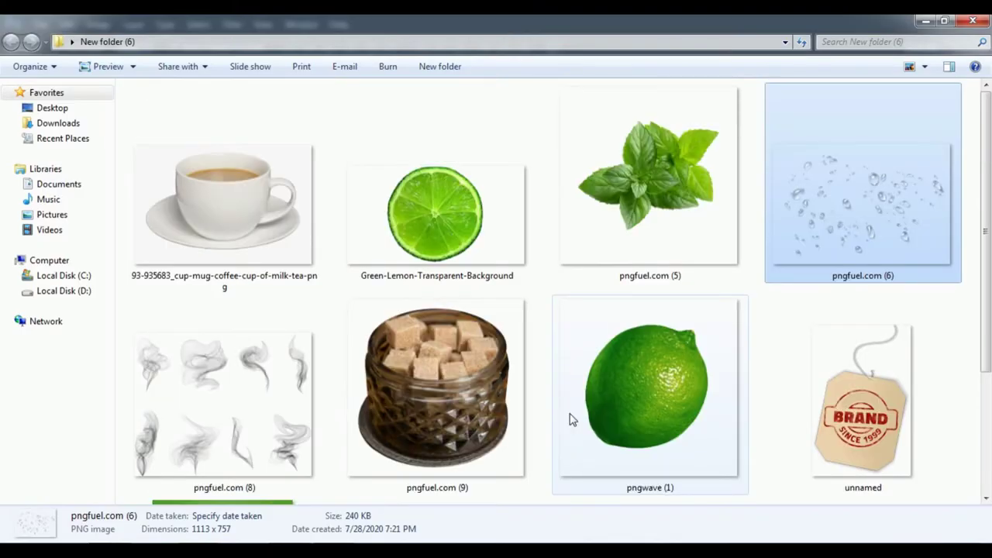
mouse_move(658, 237)
mouse_down()
mouse_move(203, 518)
mouse_move(521, 461)
mouse_up()
drag(600, 432, 620, 444)
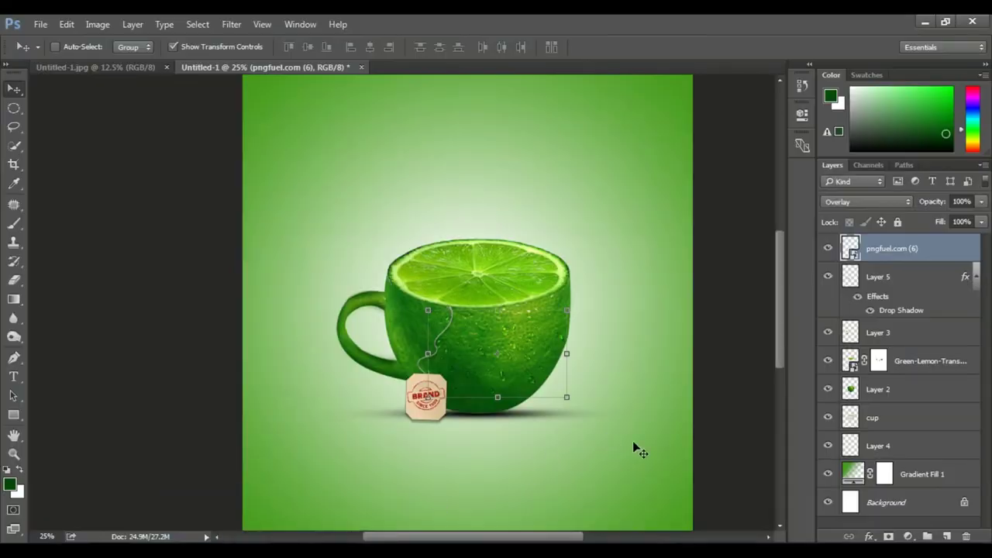
mouse_move(525, 299)
mouse_down()
mouse_move(650, 378)
mouse_move(631, 366)
mouse_up()
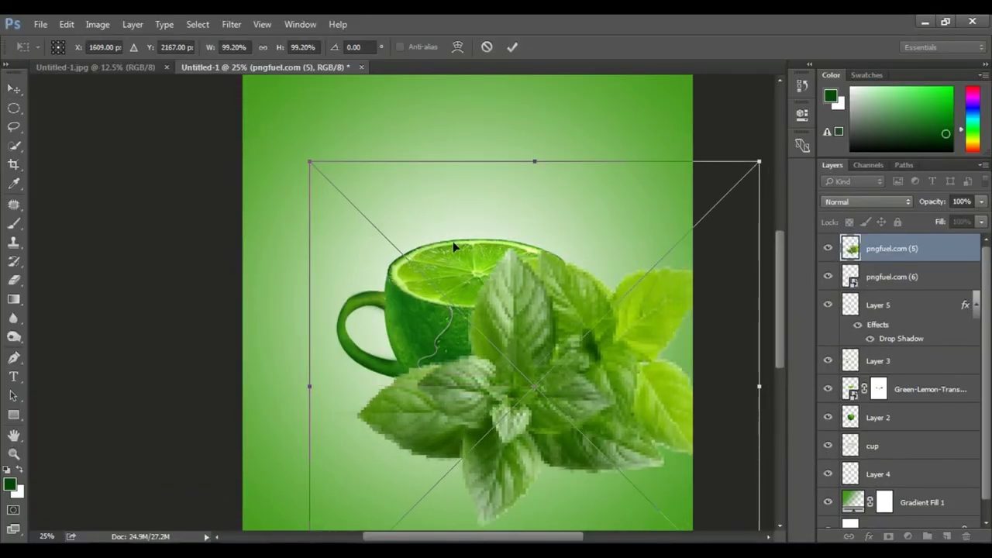
Step: Scale the mint sprig down to about 28% and place it at the cup's lower right
mouse_move(307, 160)
mouse_down()
mouse_move(488, 328)
mouse_move(496, 350)
mouse_up()
drag(658, 471, 585, 367)
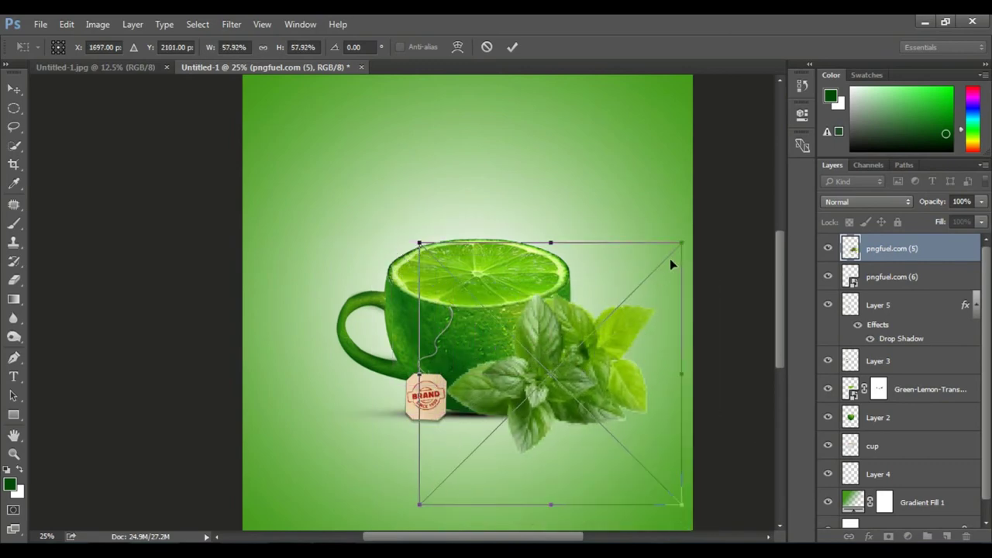
mouse_move(670, 258)
mouse_down()
mouse_move(588, 377)
mouse_move(538, 410)
mouse_move(595, 405)
mouse_up()
key(Return)
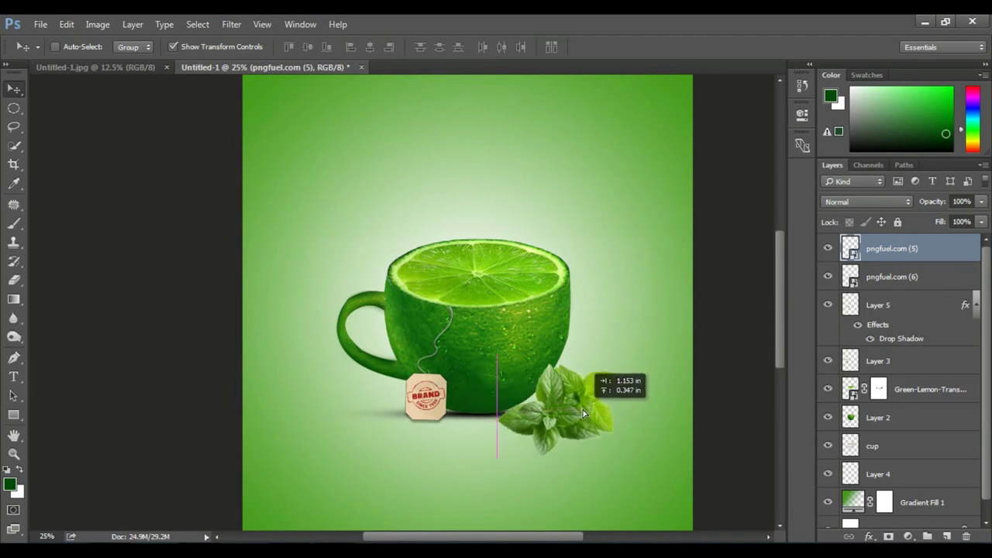
key(ctrl+t)
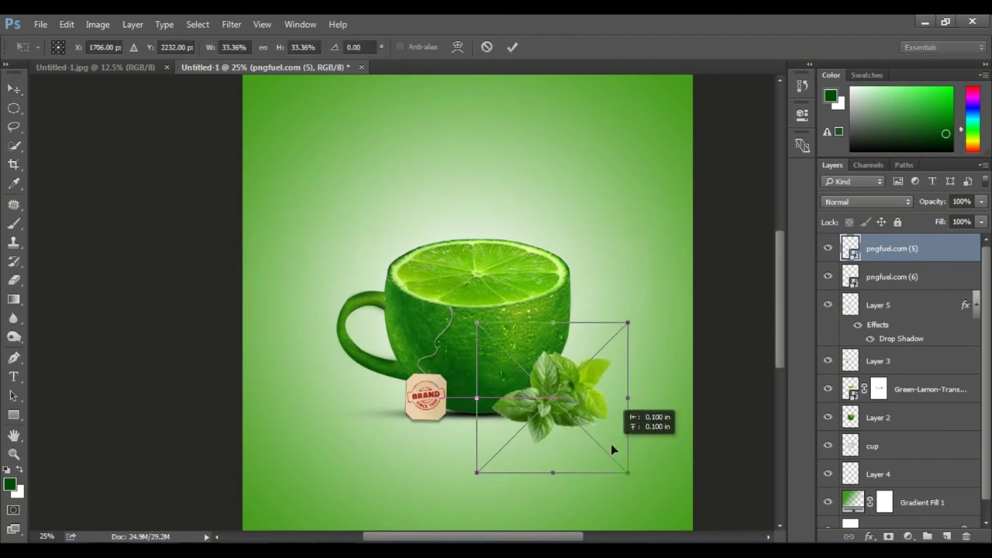
drag(616, 451, 603, 447)
key(Return)
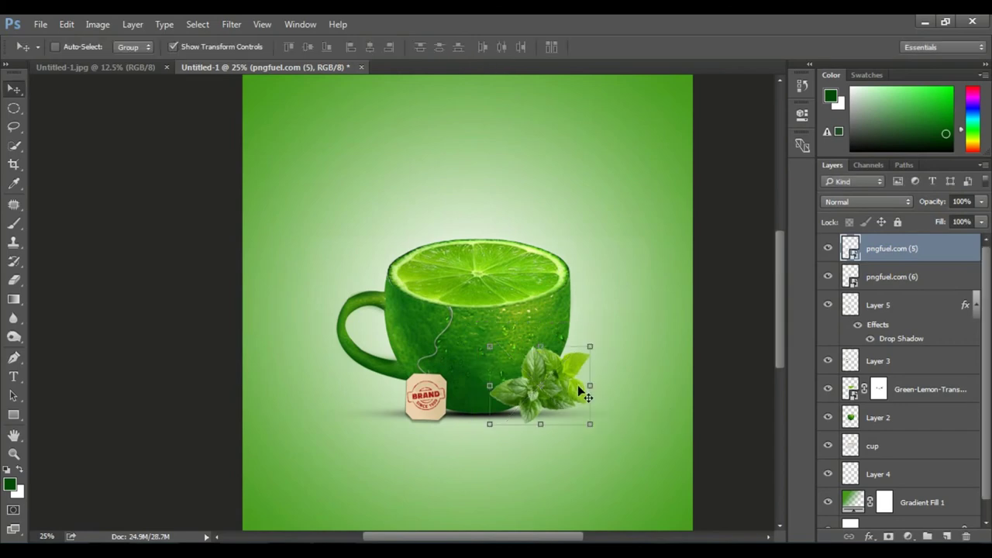
drag(577, 391, 586, 408)
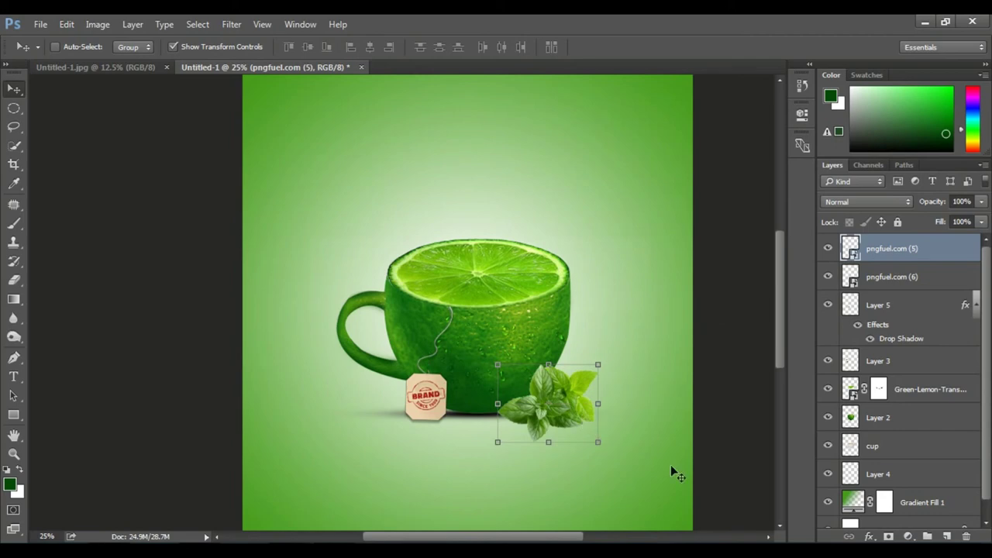
click(908, 536)
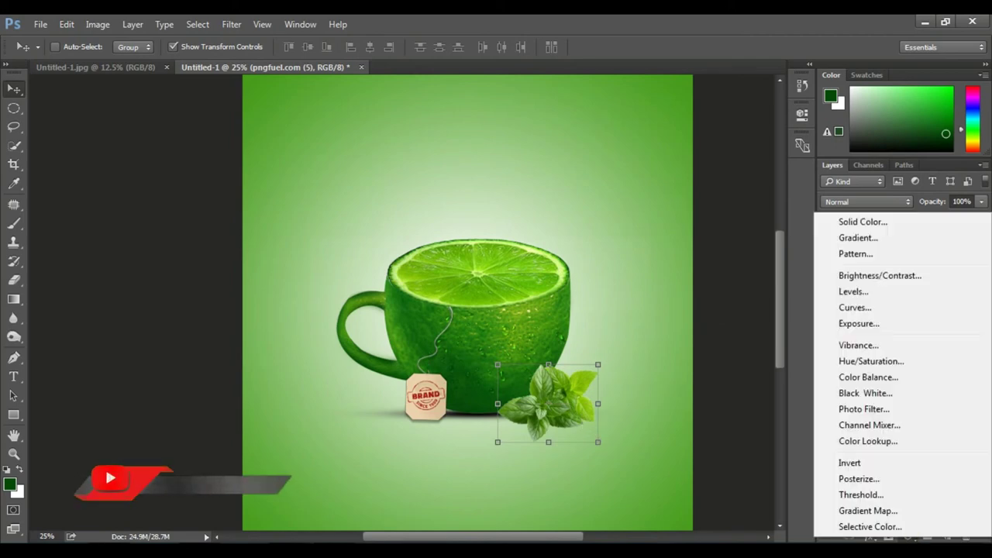
Step: Add a default Drop Shadow effect to the mint sprig layer
key(Escape)
click(870, 536)
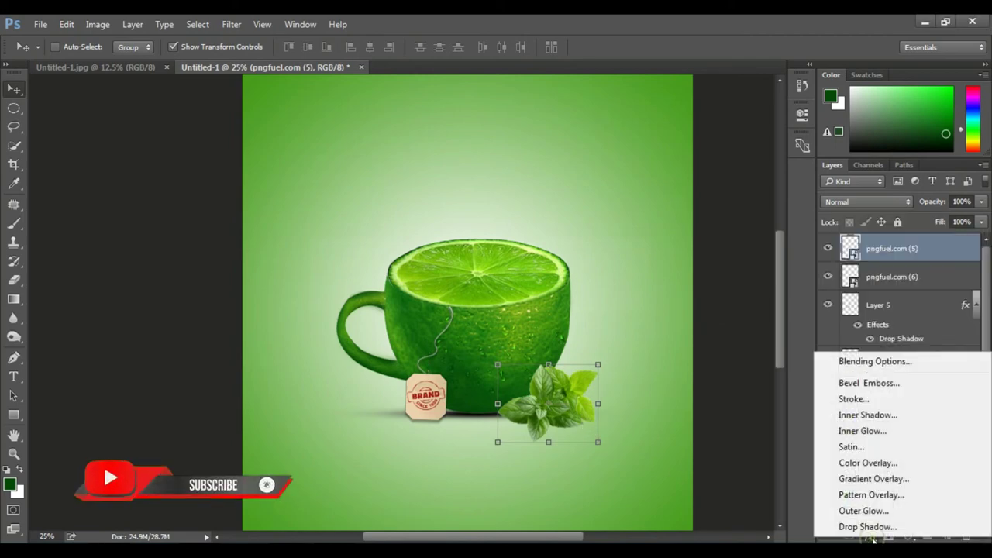
click(871, 530)
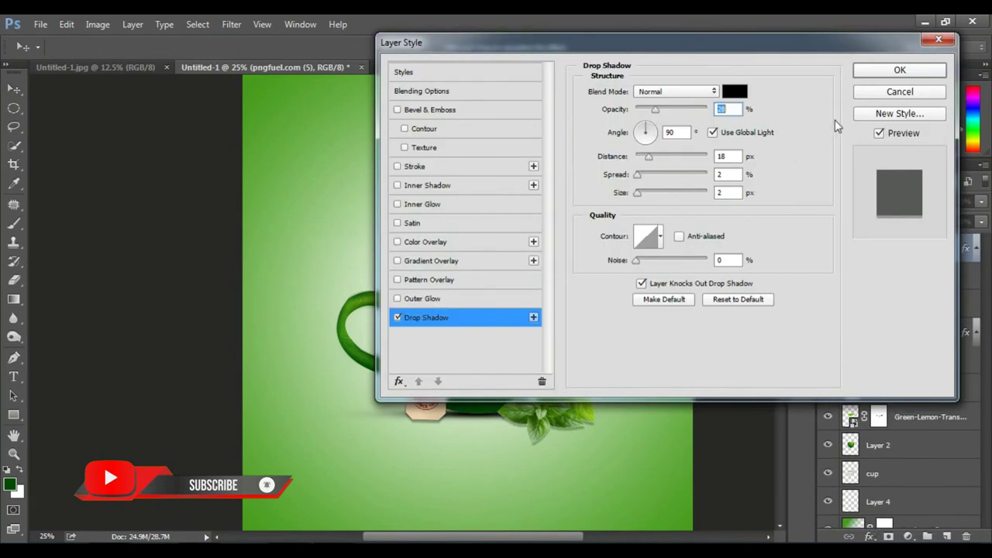
click(898, 70)
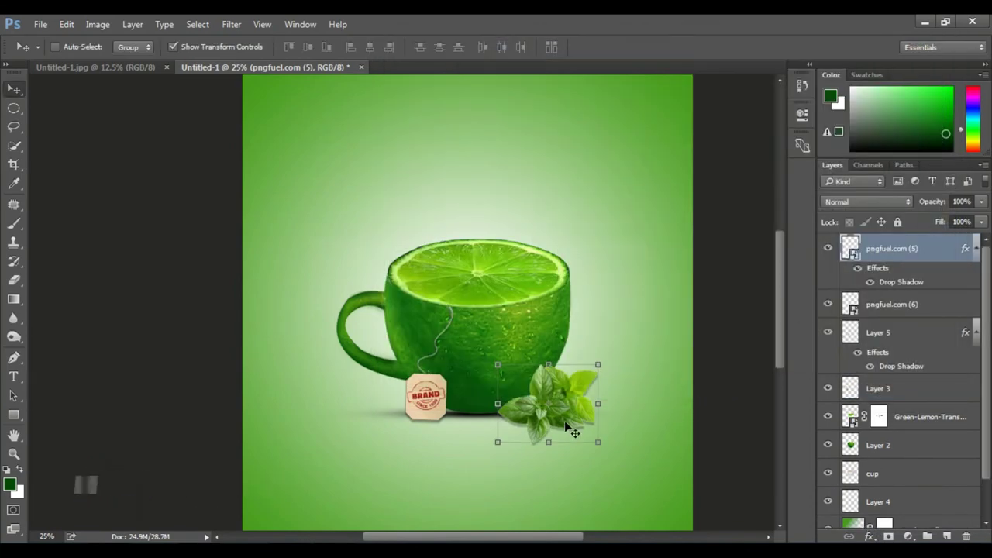
Step: Nudge the mint sprig beside the cup and compare with the reference poster
drag(568, 426, 569, 416)
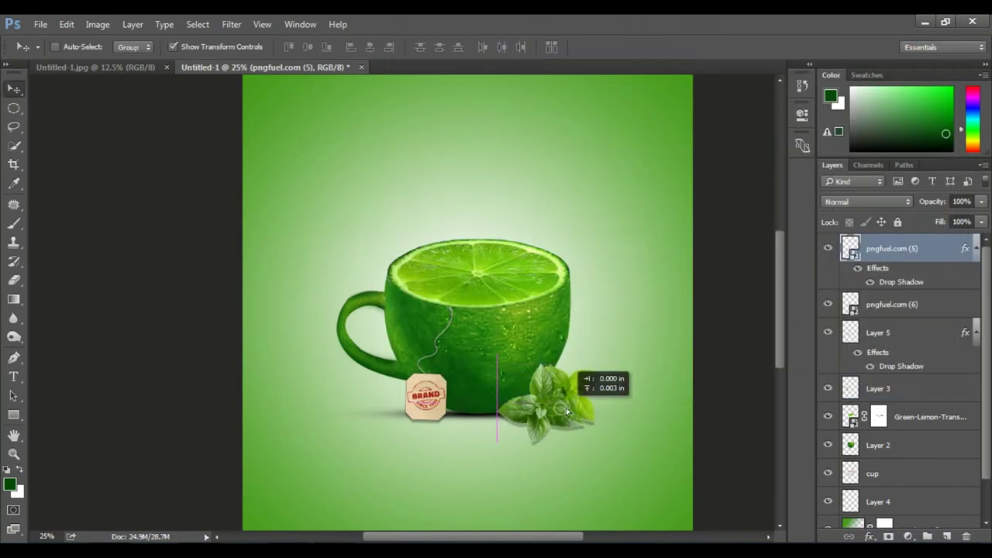
click(137, 66)
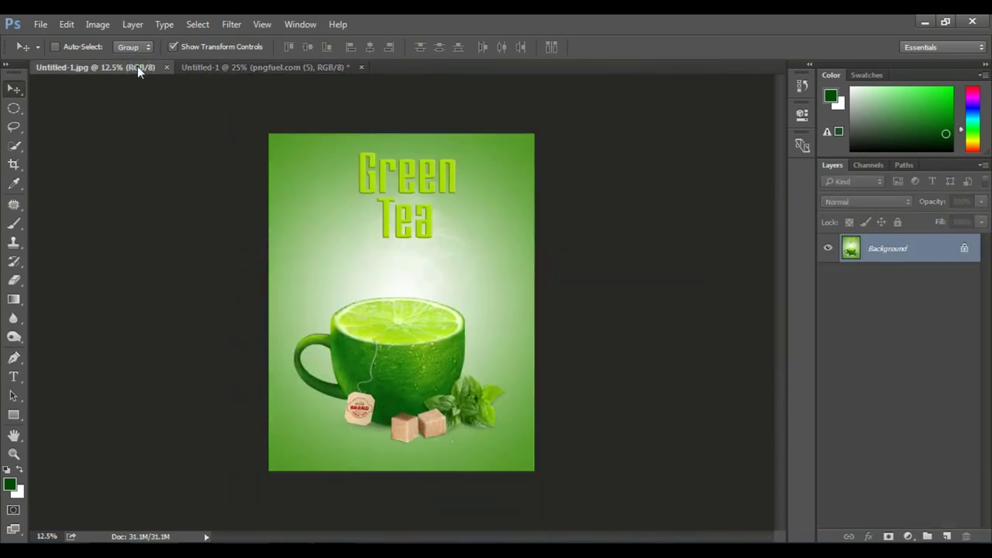
click(230, 66)
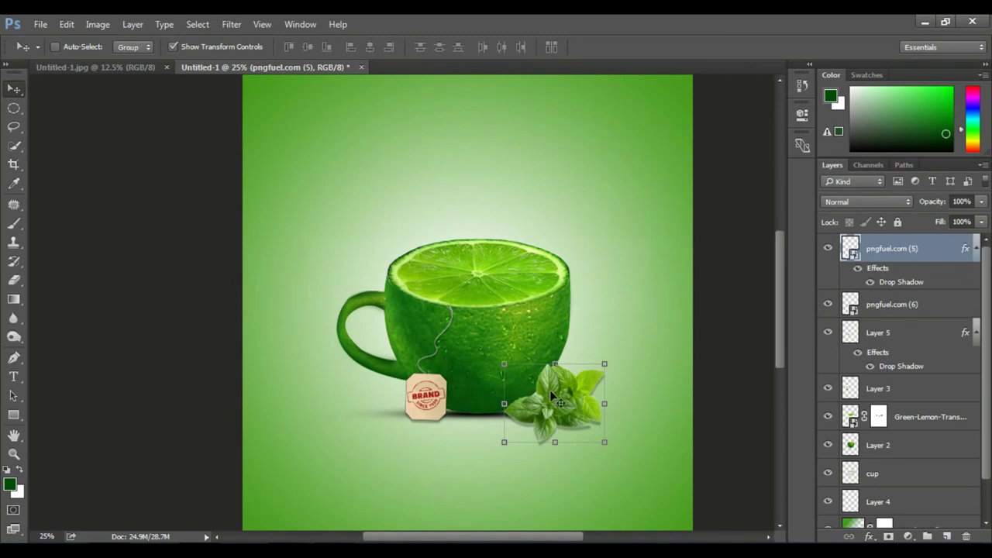
Step: Clip a Levels adjustment to the mint layer with midtones 0.90 and highlights 245
click(908, 536)
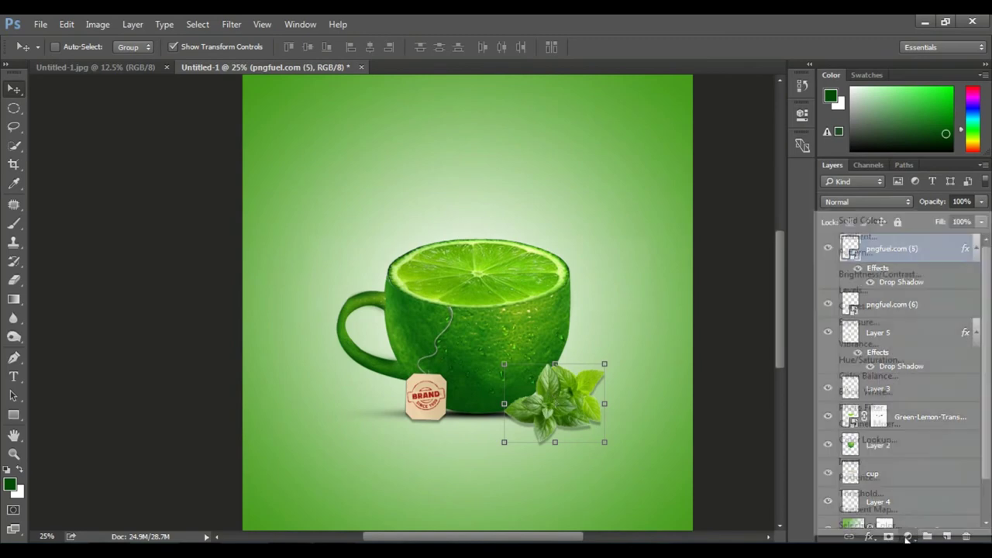
click(858, 291)
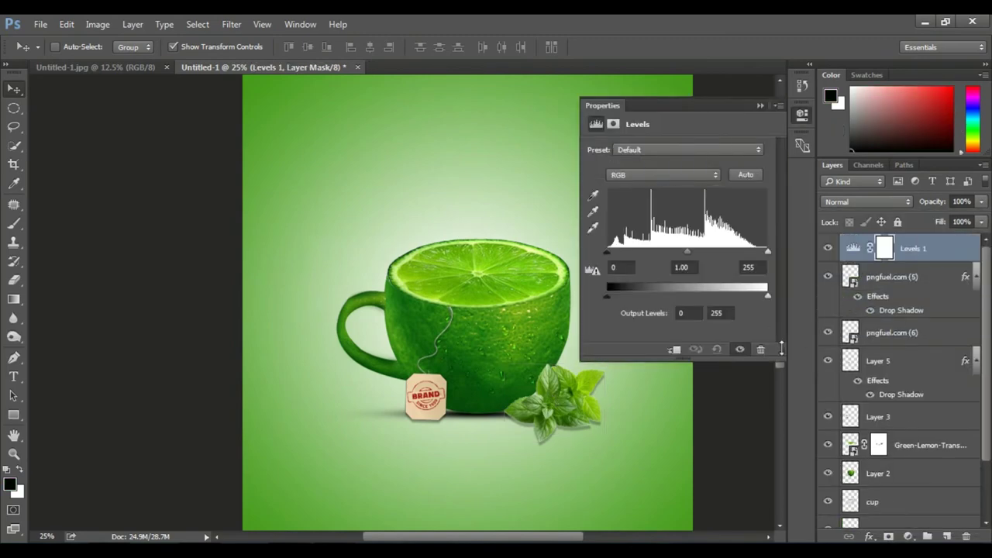
click(673, 351)
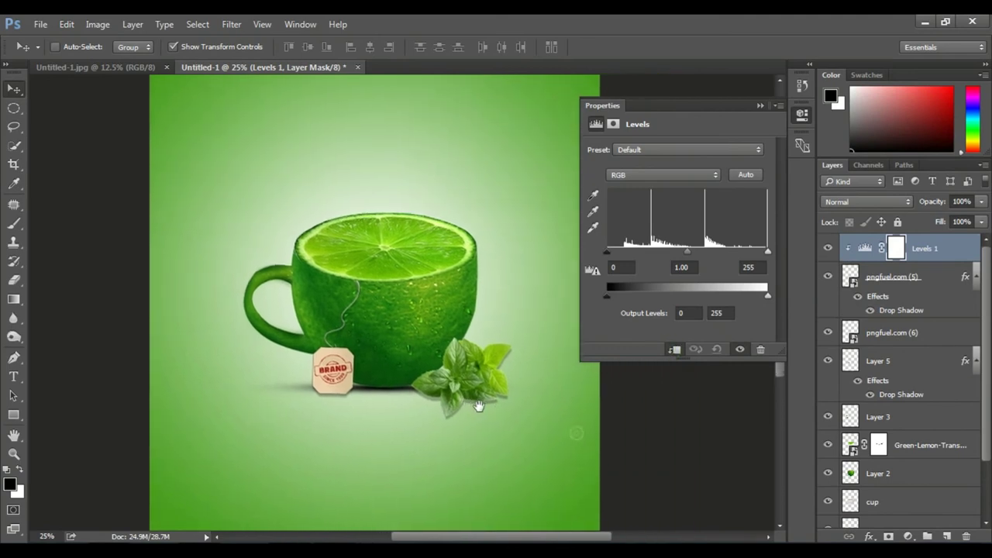
drag(691, 252, 694, 253)
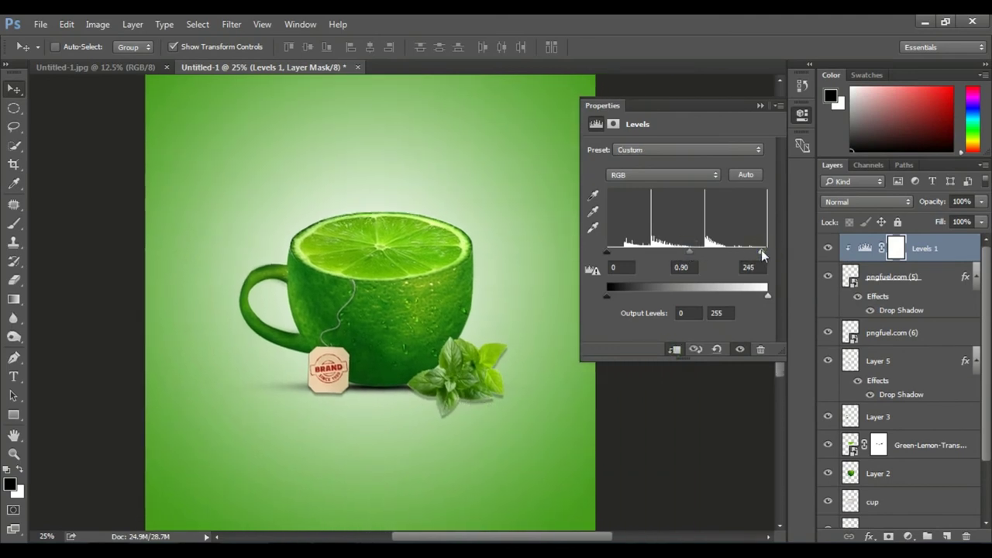
click(759, 106)
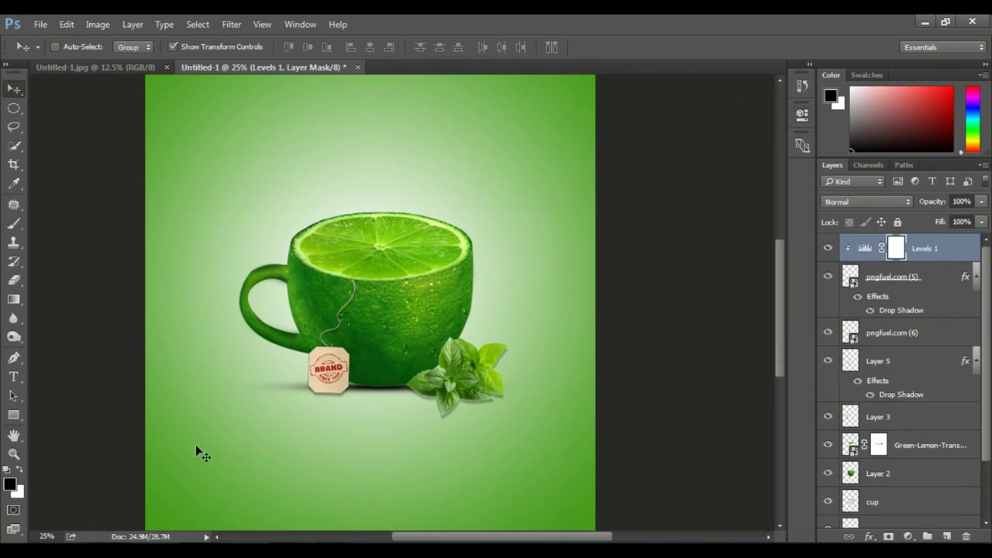
click(925, 21)
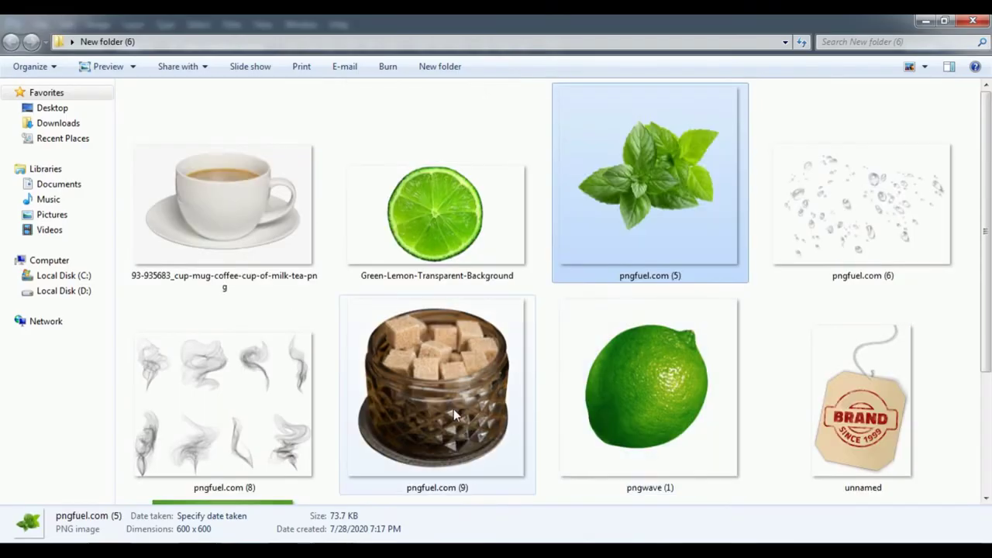
Step: Open the sugar jar image, trace one top cube with the Pen, and make a 0-feather selection
drag(445, 364, 208, 535)
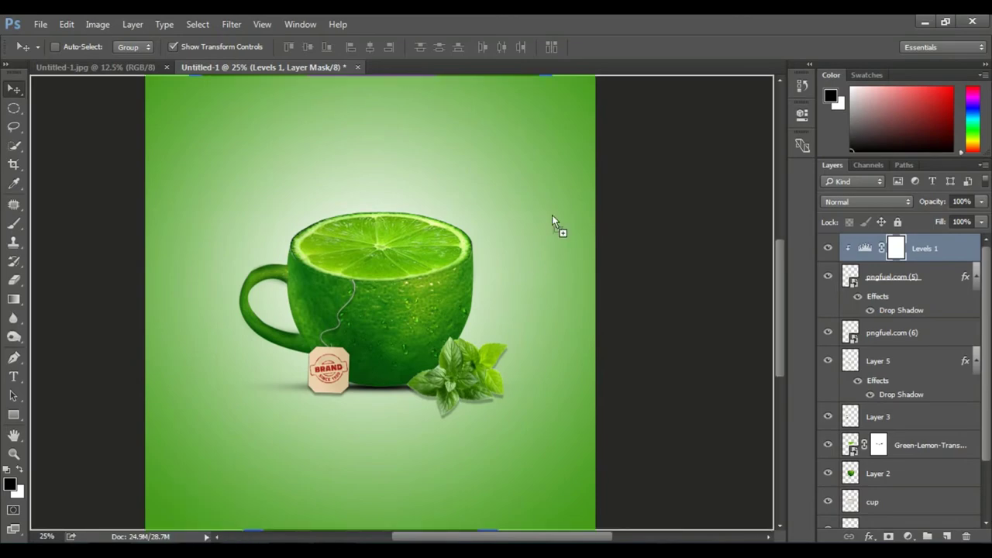
drag(203, 515, 544, 72)
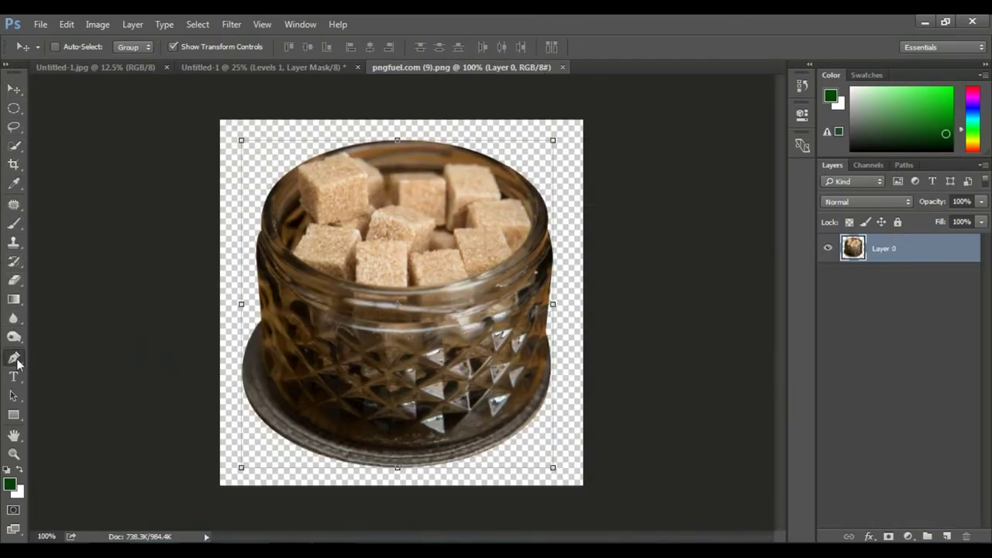
click(15, 359)
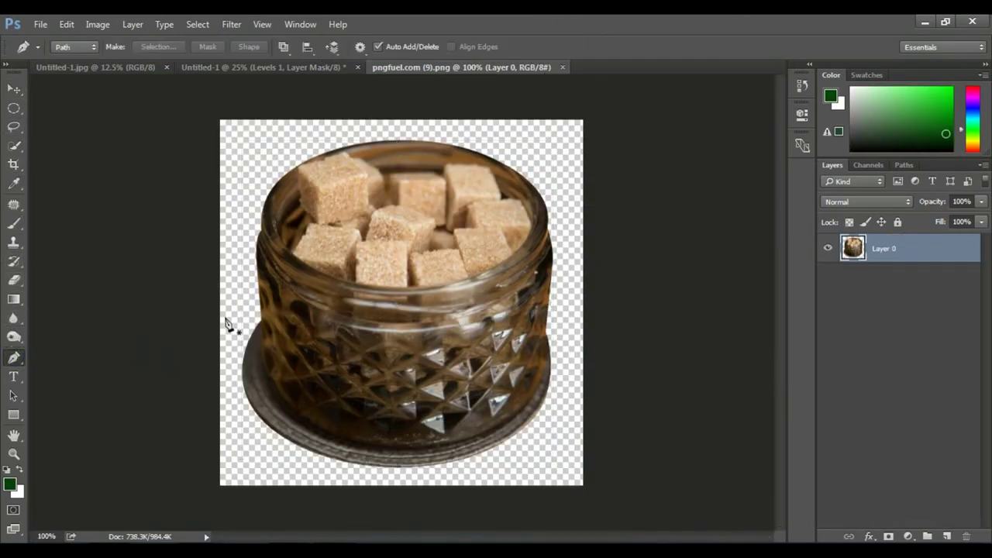
click(322, 225)
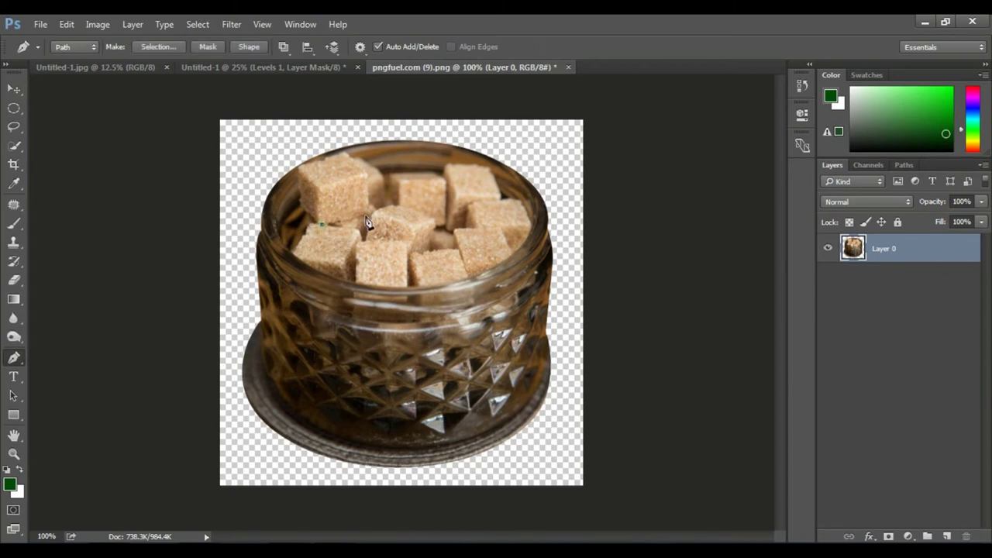
click(366, 173)
click(347, 154)
click(301, 206)
right_click(324, 194)
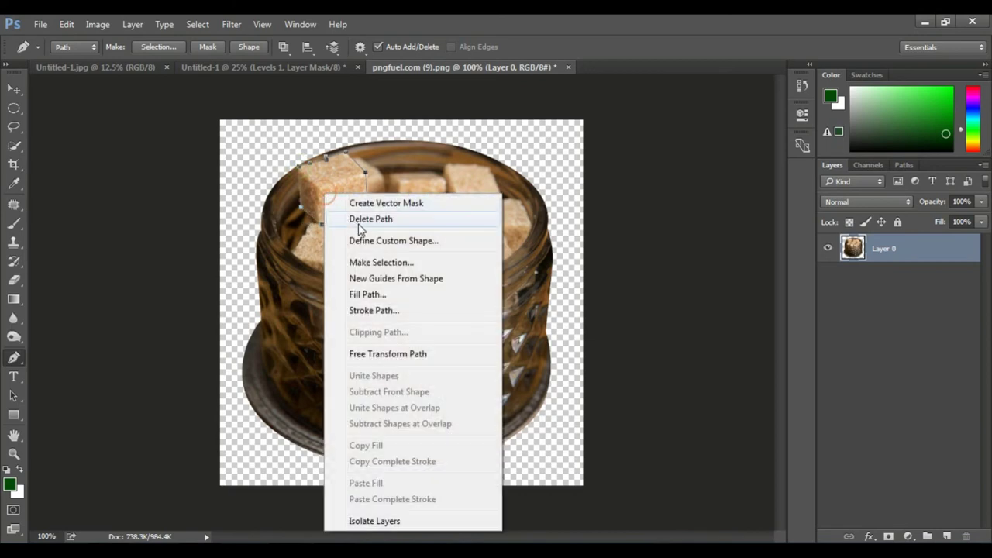
click(372, 265)
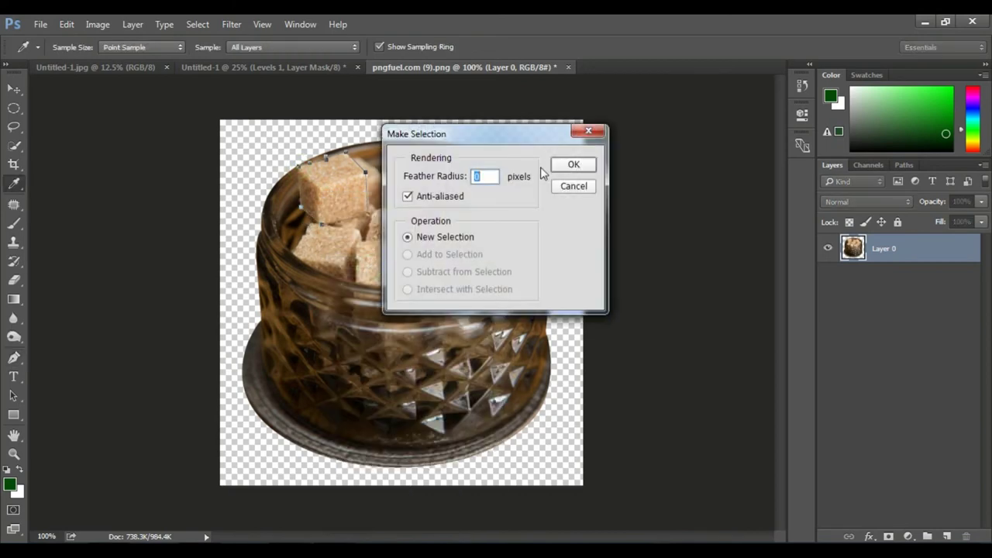
click(573, 165)
Step: Move the selected sugar cube into the lime-cup poster and compare with the reference
key(v)
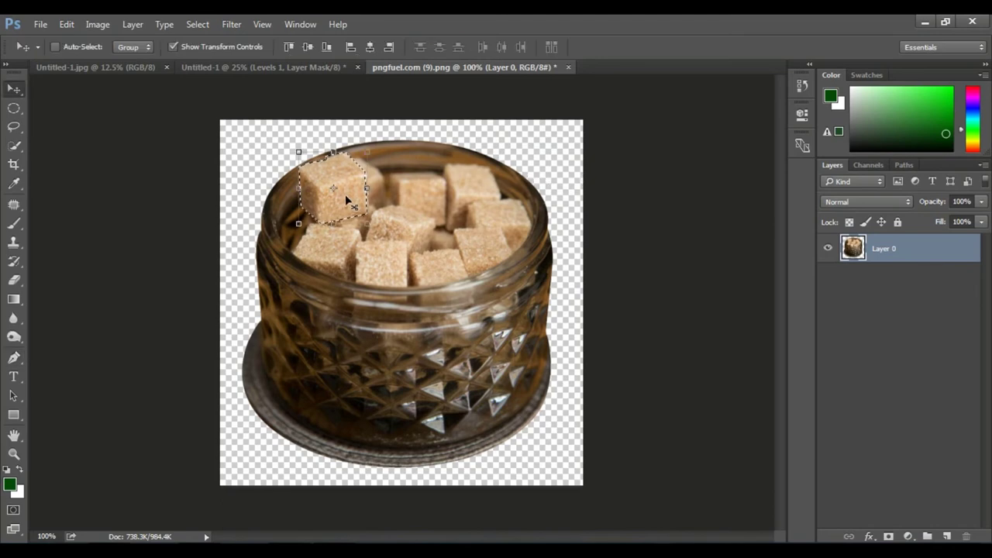
mouse_move(347, 200)
mouse_down()
mouse_move(295, 75)
mouse_move(440, 416)
mouse_move(463, 447)
mouse_move(416, 404)
mouse_up()
key(ctrl+t)
key(Return)
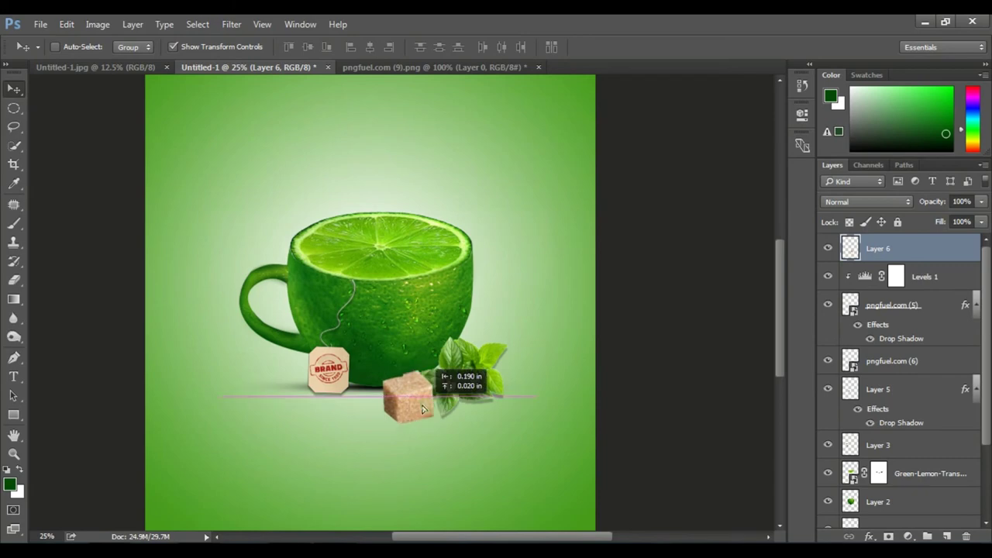
click(133, 68)
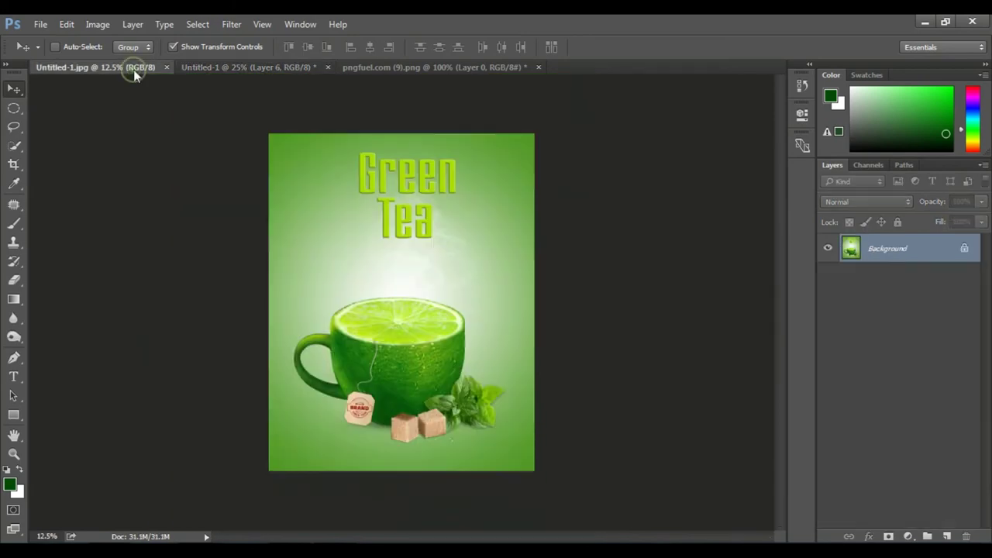
click(293, 66)
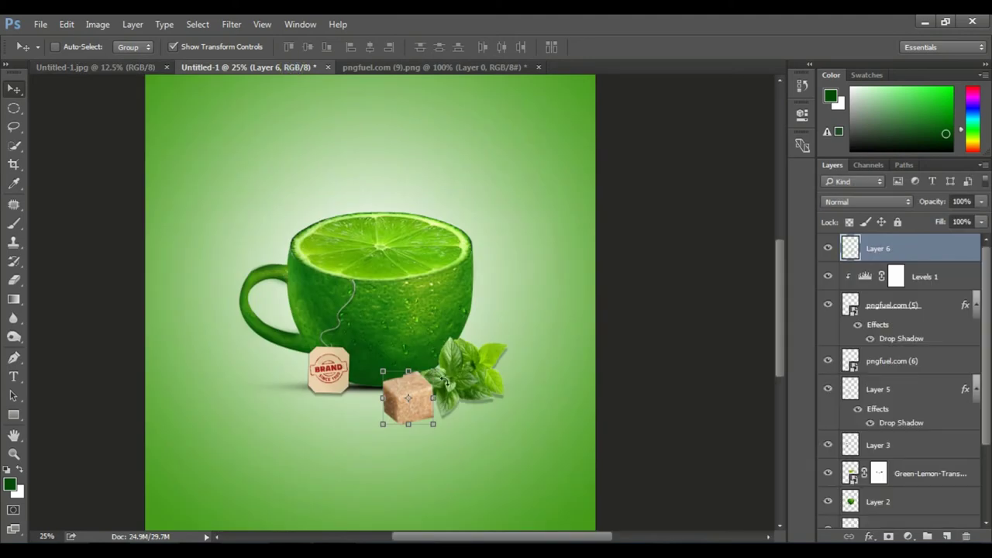
Step: Scale the sugar cube to about 82% and nudge it beside the mint leaves
key(ctrl+t)
drag(434, 371, 418, 411)
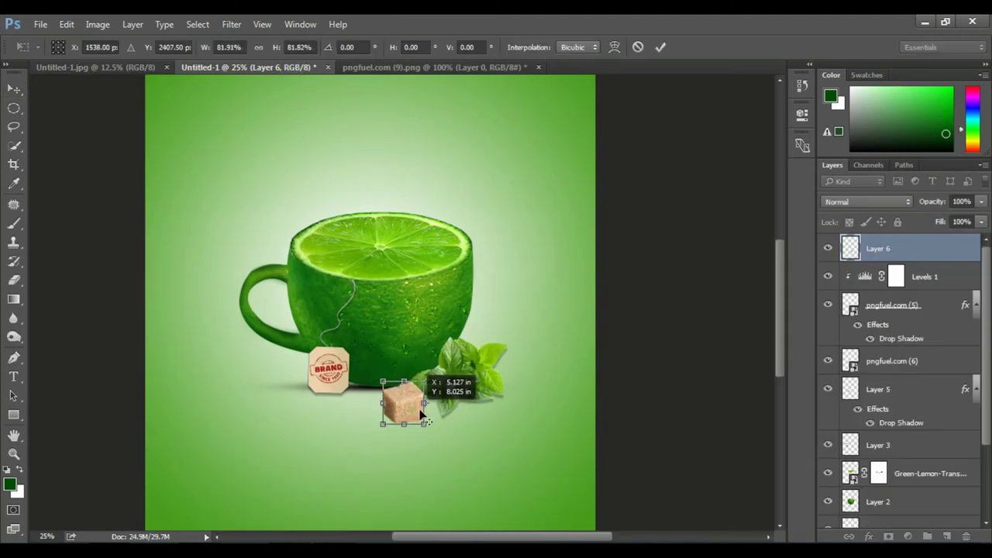
key(Return)
drag(412, 410, 422, 405)
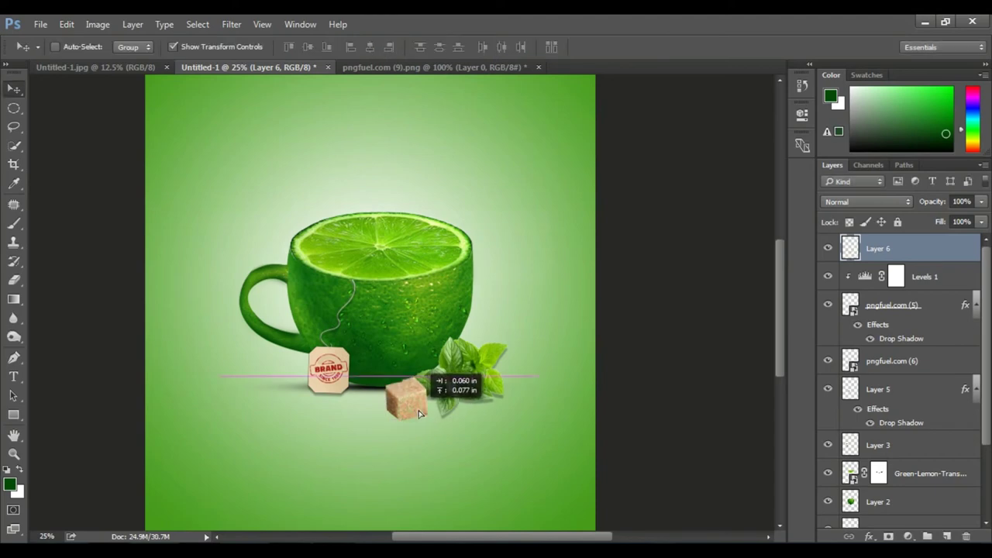
Step: Give the sugar cube layer a Drop Shadow with adjusted distance
click(869, 536)
click(864, 520)
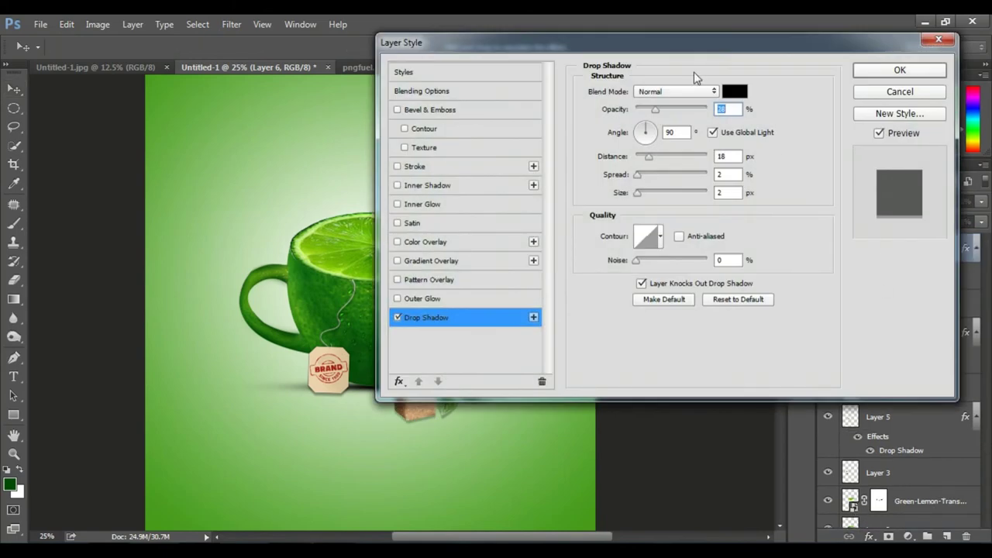
drag(676, 42, 759, 26)
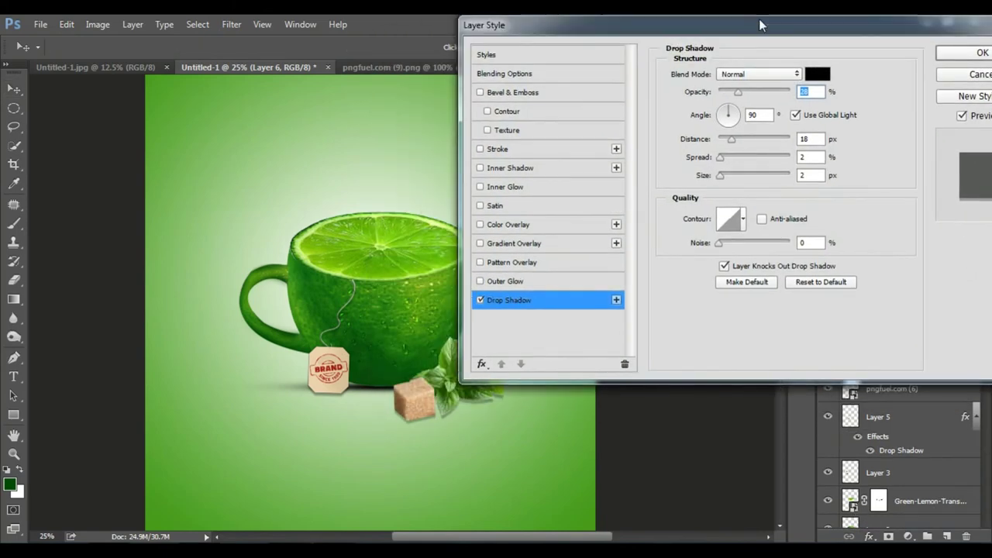
click(732, 140)
click(982, 52)
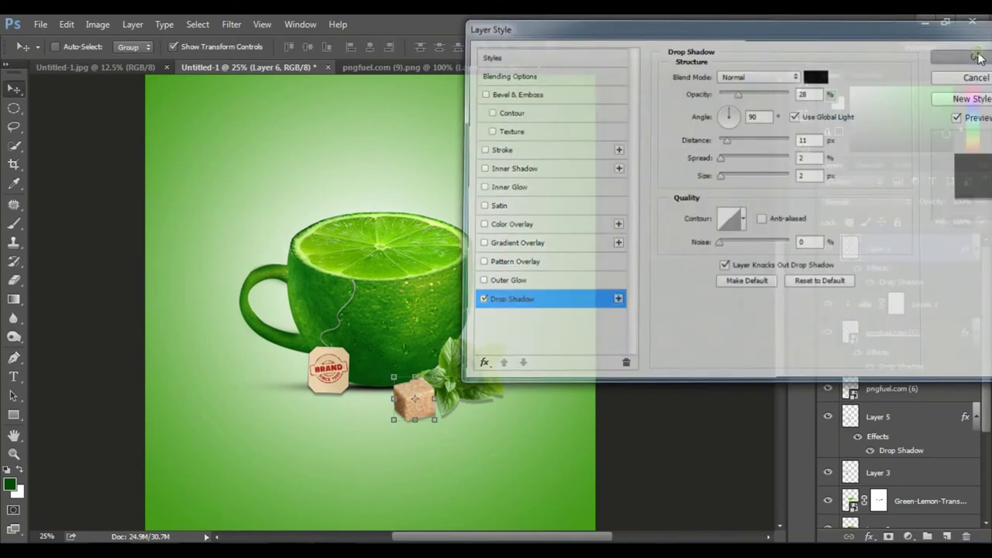
ctrl+click(400, 422)
ctrl+click(400, 421)
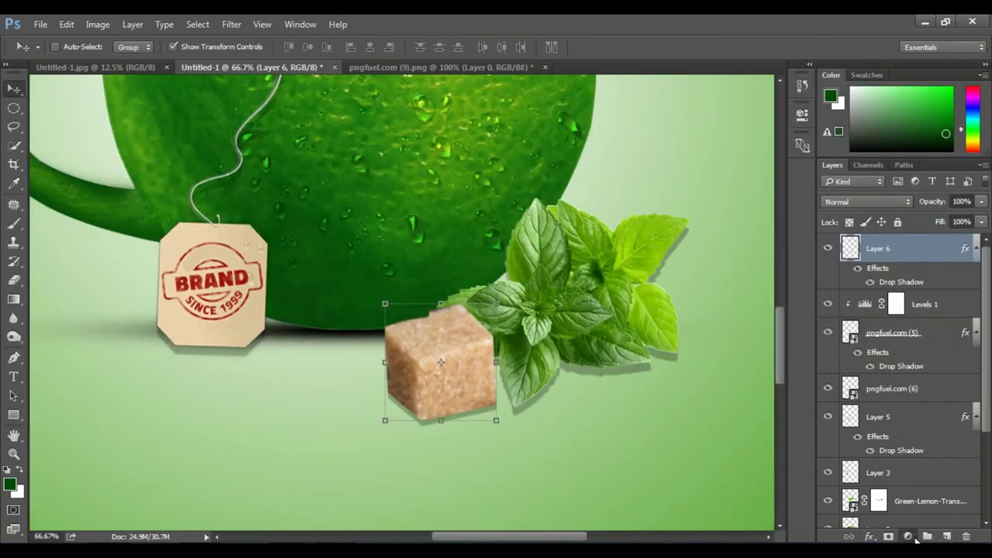
Step: Clip a Levels adjustment to the cube with midtones 0.90 and highlights 250
click(908, 538)
click(869, 293)
click(675, 350)
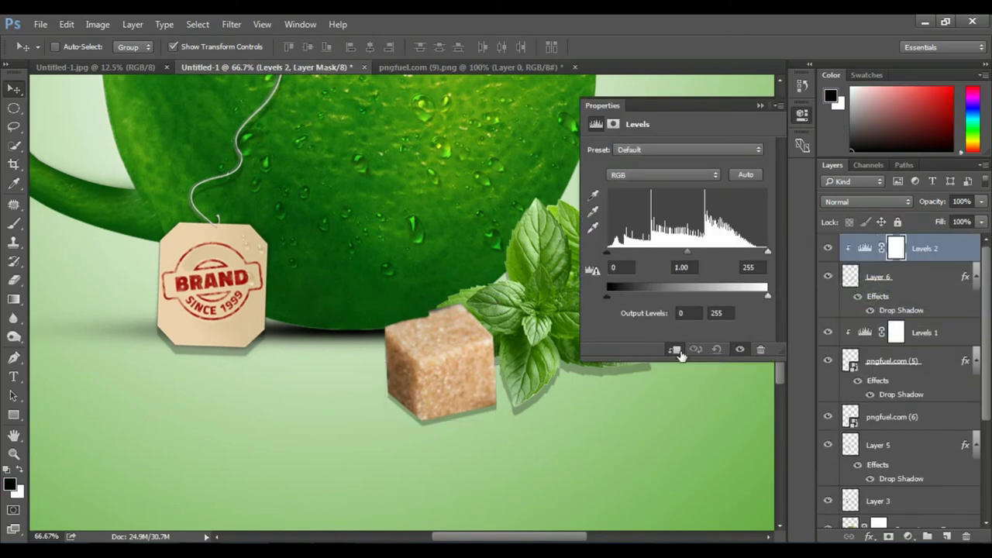
drag(686, 252, 692, 253)
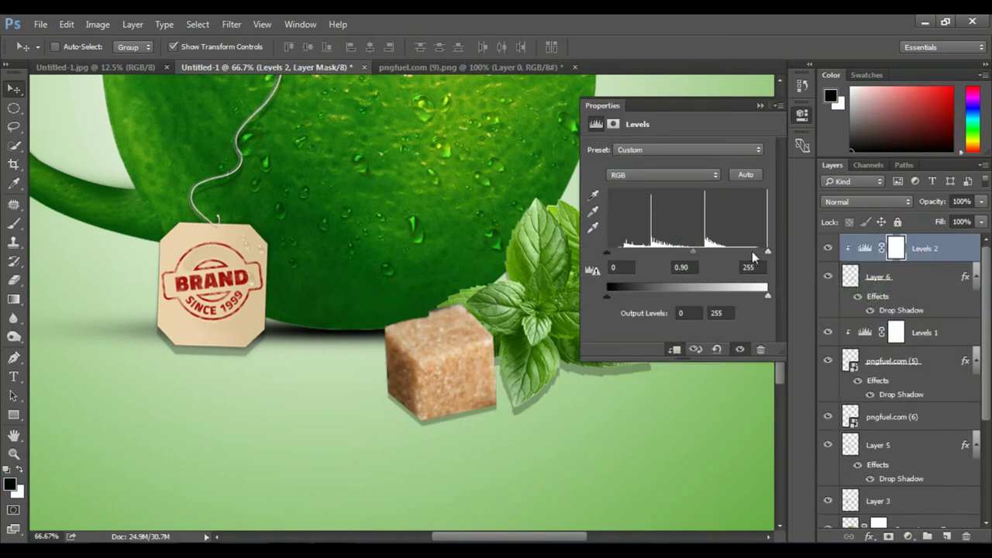
drag(769, 254, 764, 255)
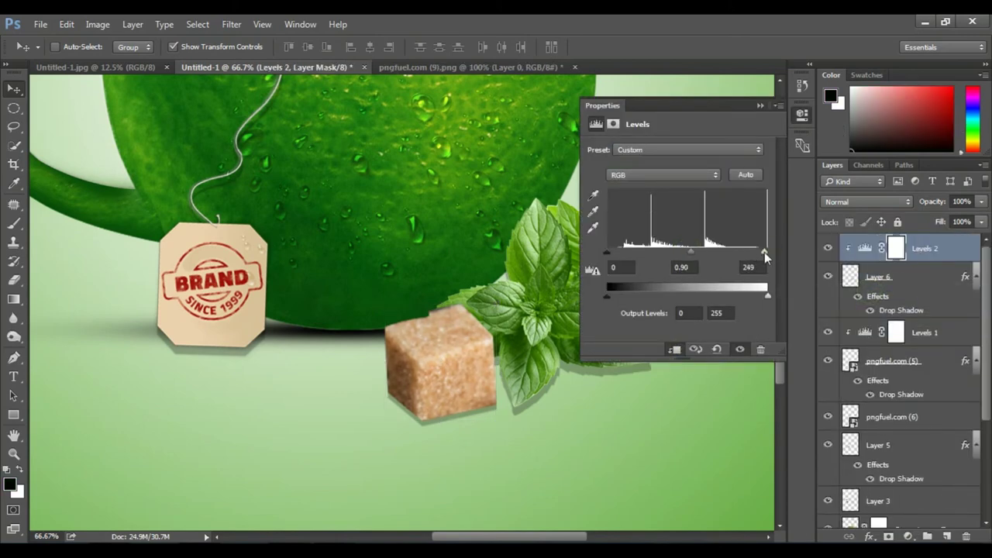
click(761, 106)
alt+click(600, 362)
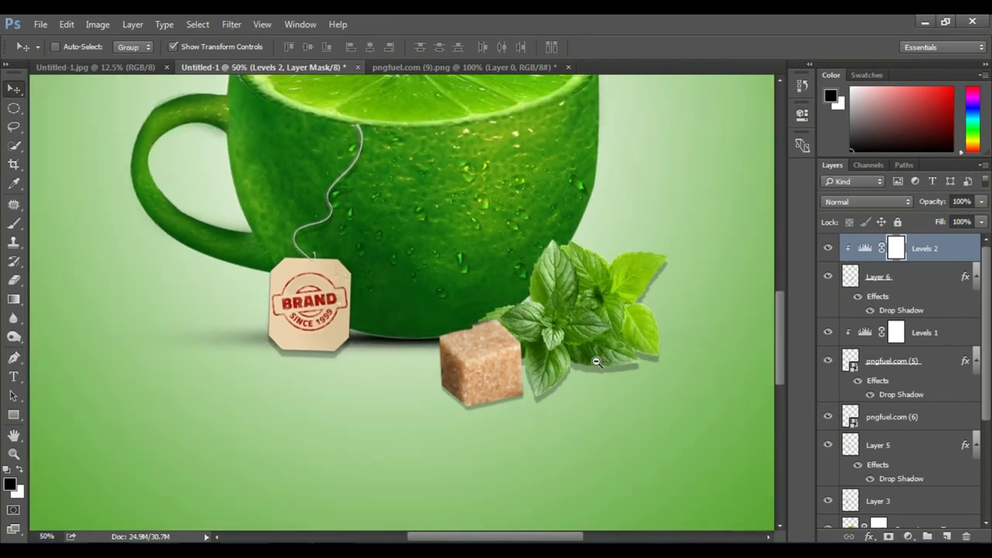
alt+click(596, 361)
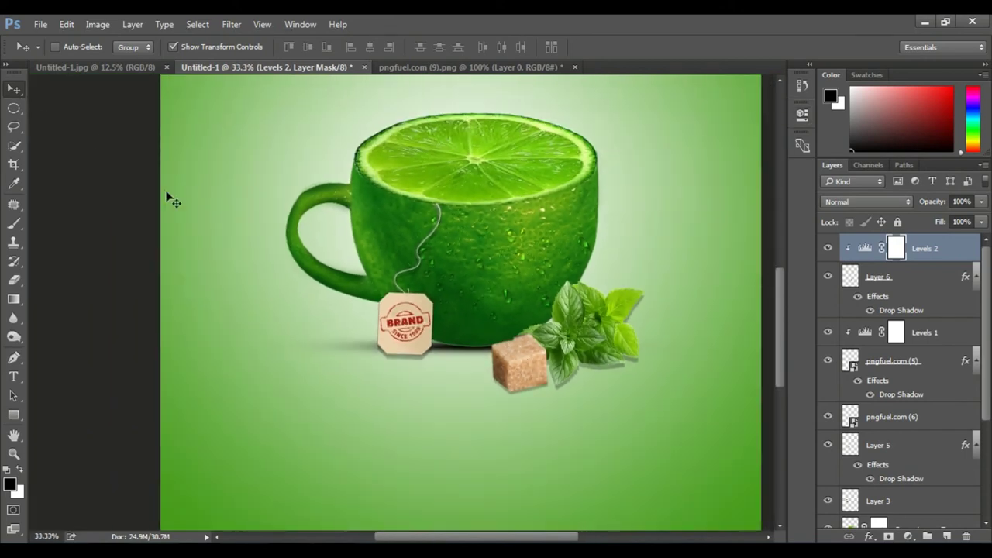
Step: Select Layer 6 and Alt-drag a copy of the sugar cube to its left
right_click(529, 366)
click(540, 373)
right_click(540, 373)
click(553, 392)
mouse_move(530, 377)
mouse_down()
mouse_move(498, 377)
mouse_move(537, 393)
mouse_up()
key(ctrl+z)
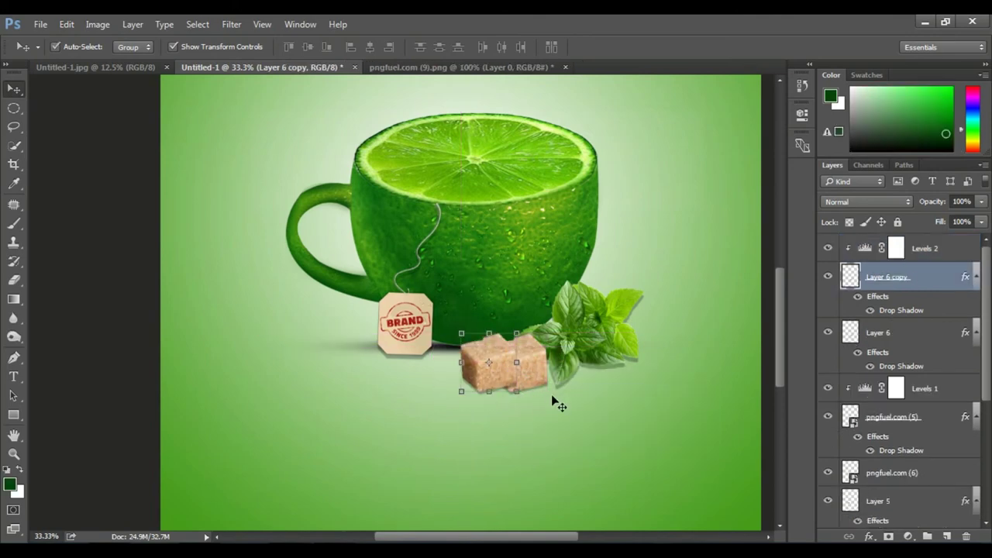
Step: Rotate the cube copy about 103°, nudge it into place, and skew it slightly
drag(524, 402, 448, 384)
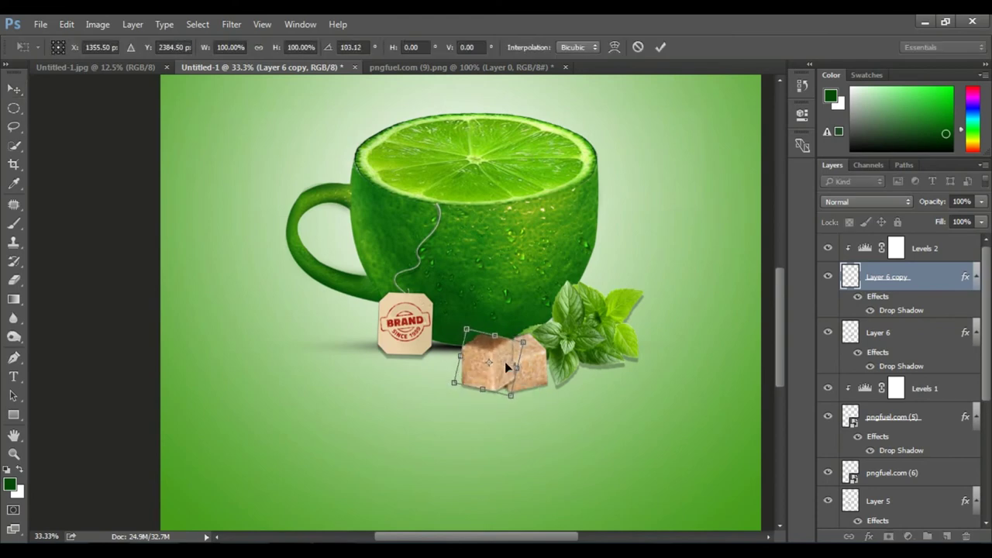
drag(508, 368, 483, 377)
key(Left)
key(Left)
key(Left)
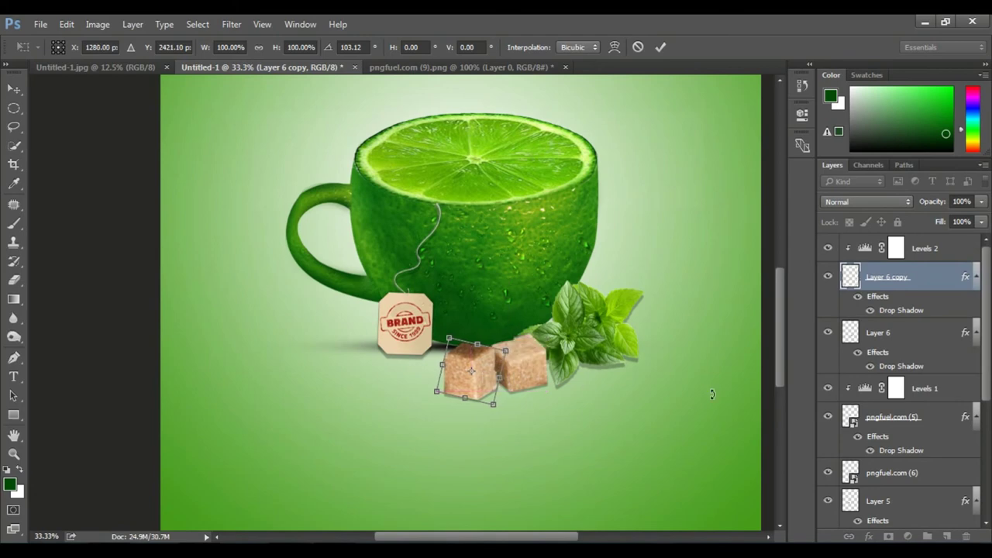
key(Left)
key(Left)
key(Left)
key(Up)
key(Up)
key(Up)
key(Left)
key(Left)
key(Left)
key(Up)
key(Up)
key(Up)
key(Up)
key(Up)
key(Up)
key(Down)
key(Down)
key(Down)
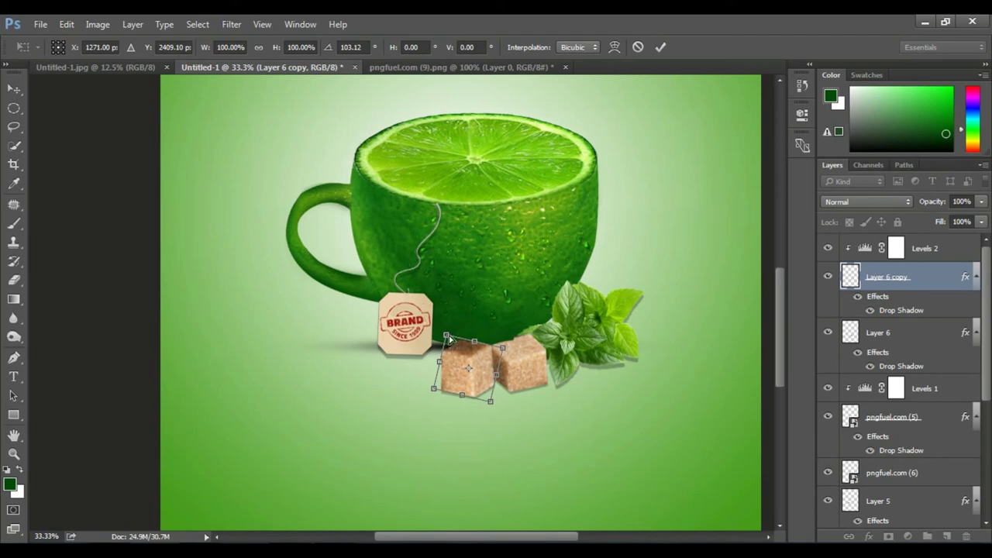
drag(448, 337, 442, 335)
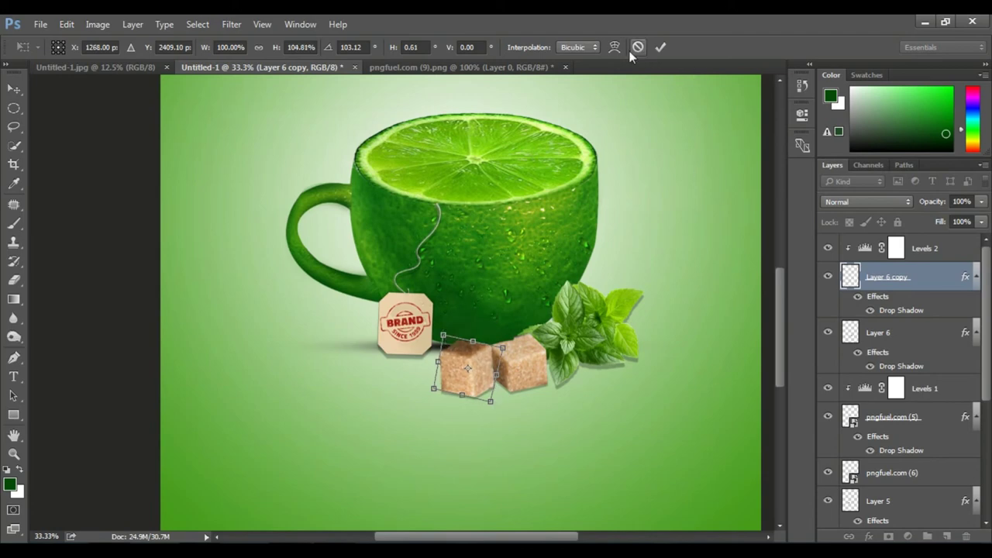
click(659, 45)
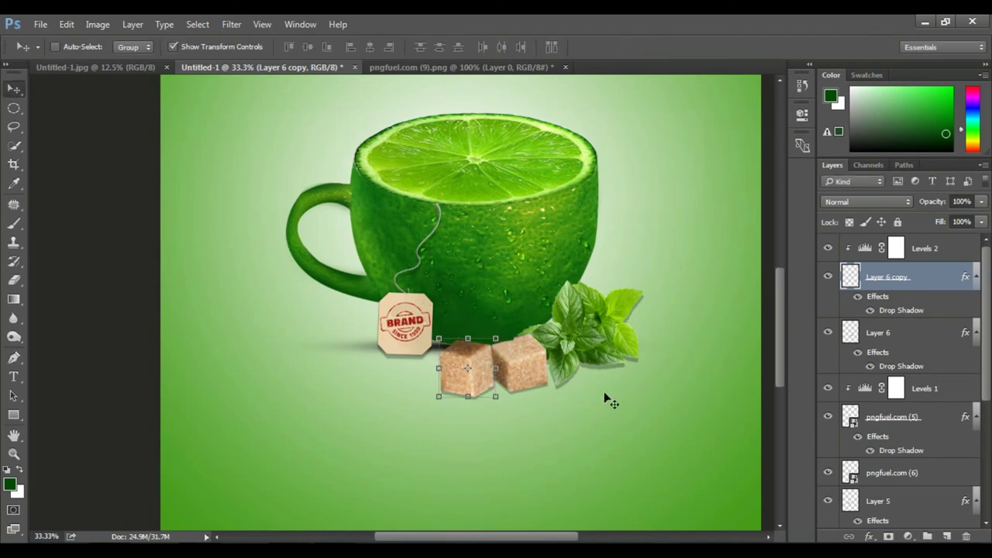
Step: Nudge Layer 6 and Layer 6 copy sugar cubes slightly to the right
alt+click(530, 392)
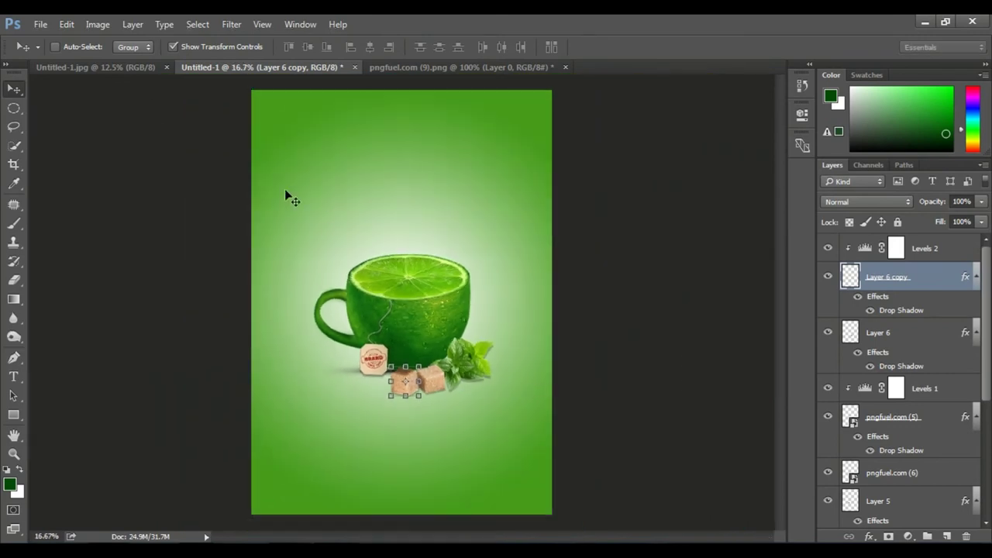
click(123, 68)
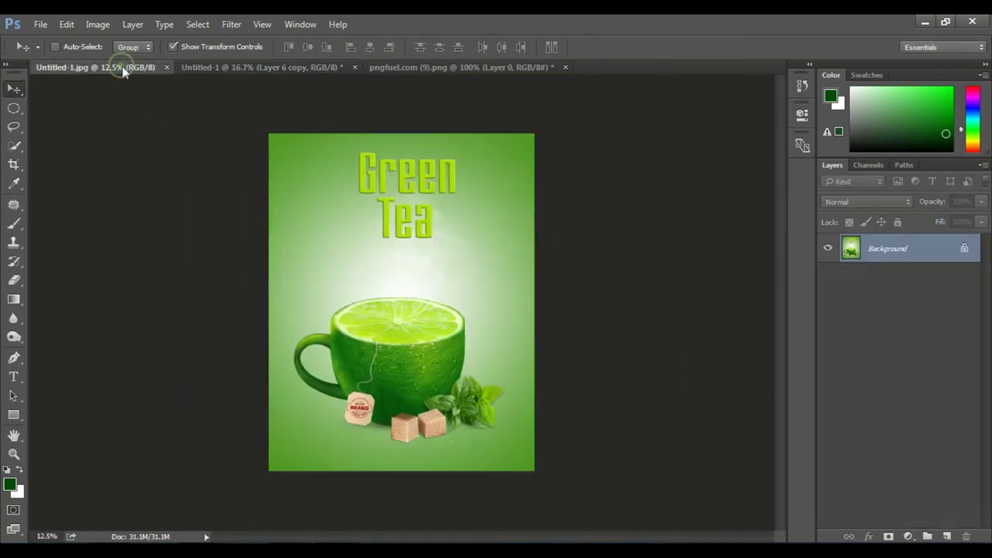
click(242, 73)
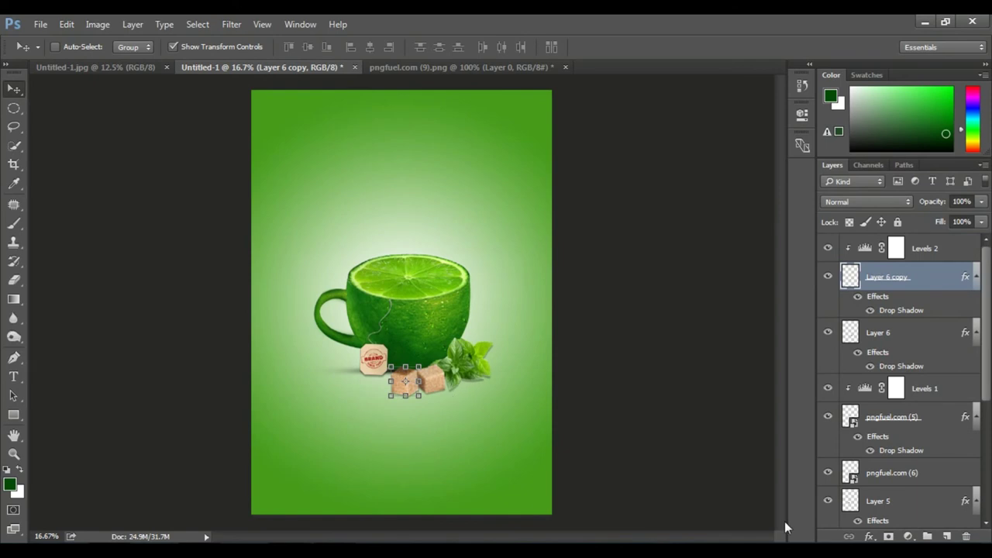
right_click(435, 380)
click(458, 390)
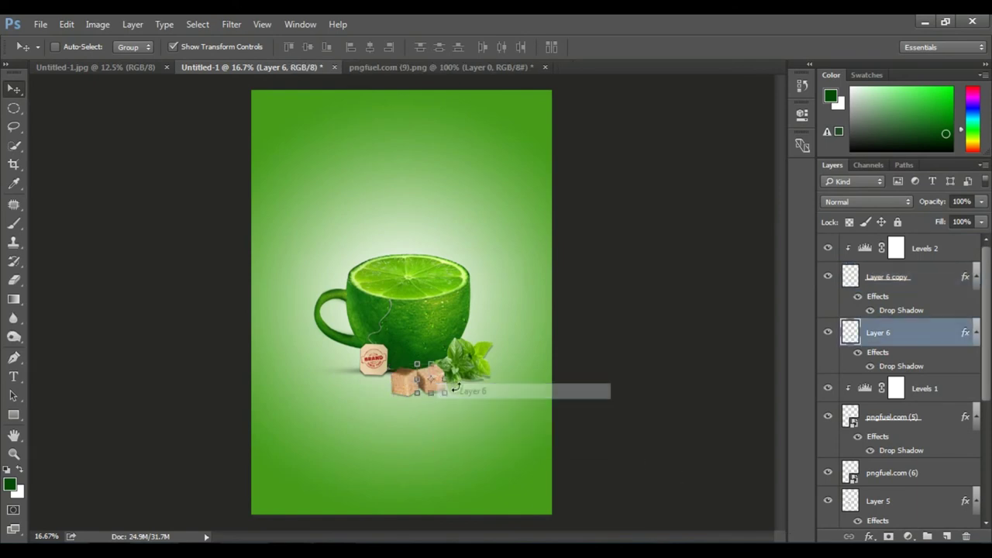
drag(444, 385, 446, 392)
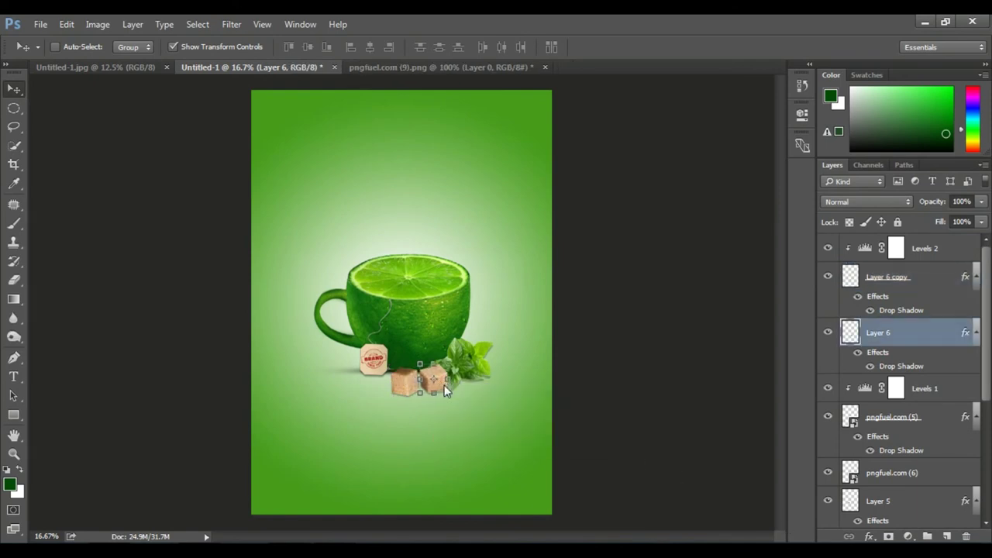
right_click(399, 386)
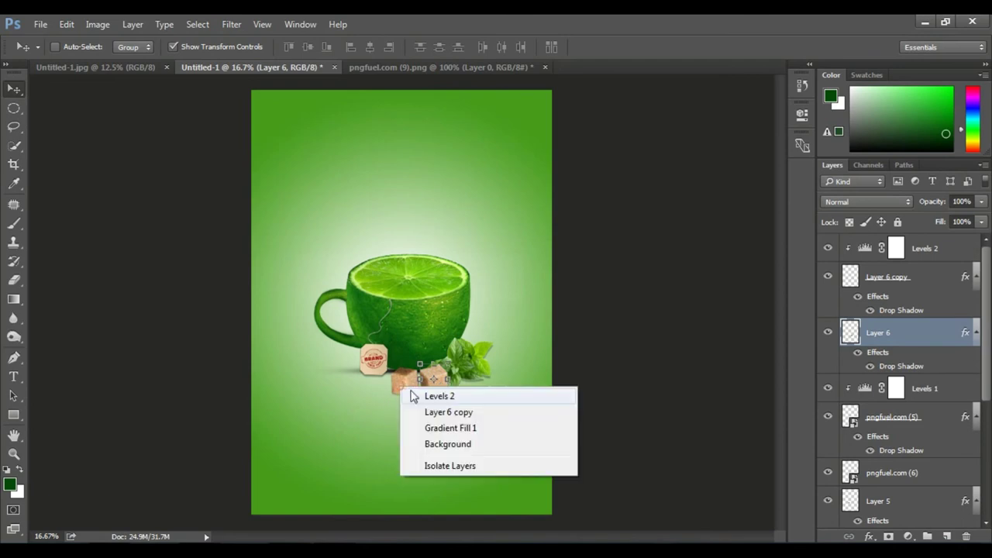
click(431, 410)
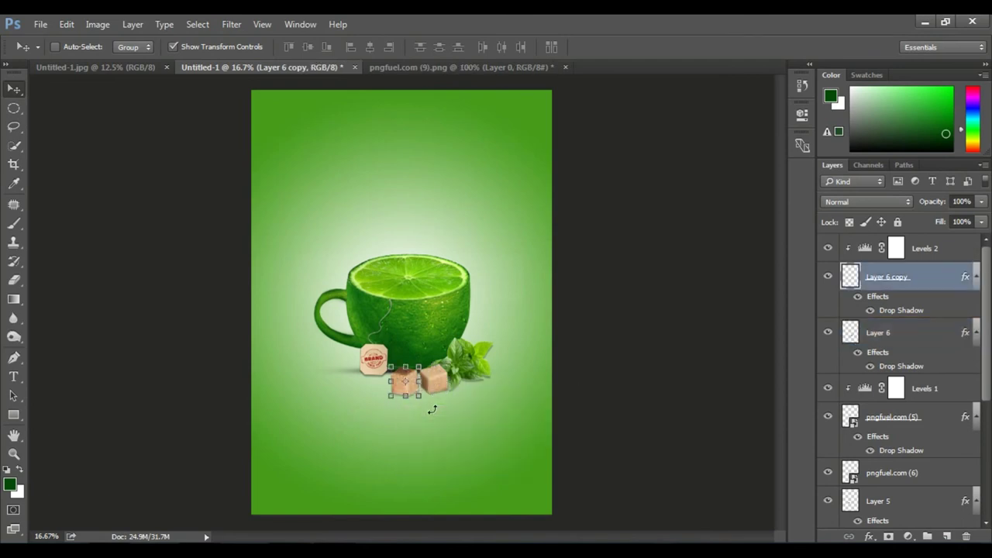
key(shift+Right)
key(shift+Right)
key(shift+Right)
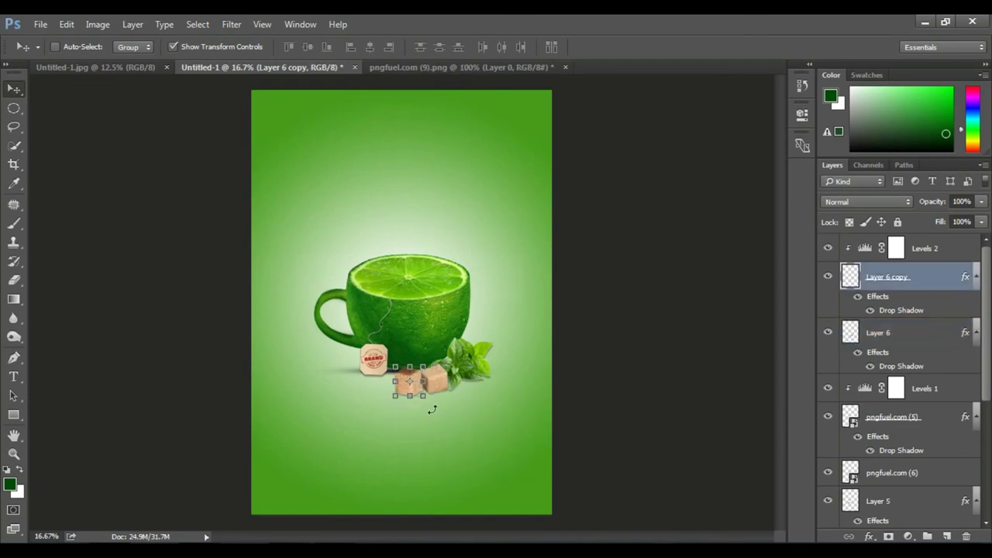
Step: Check the reference poster, then add new Layer 7 above Levels 2
click(434, 327)
right_click(437, 333)
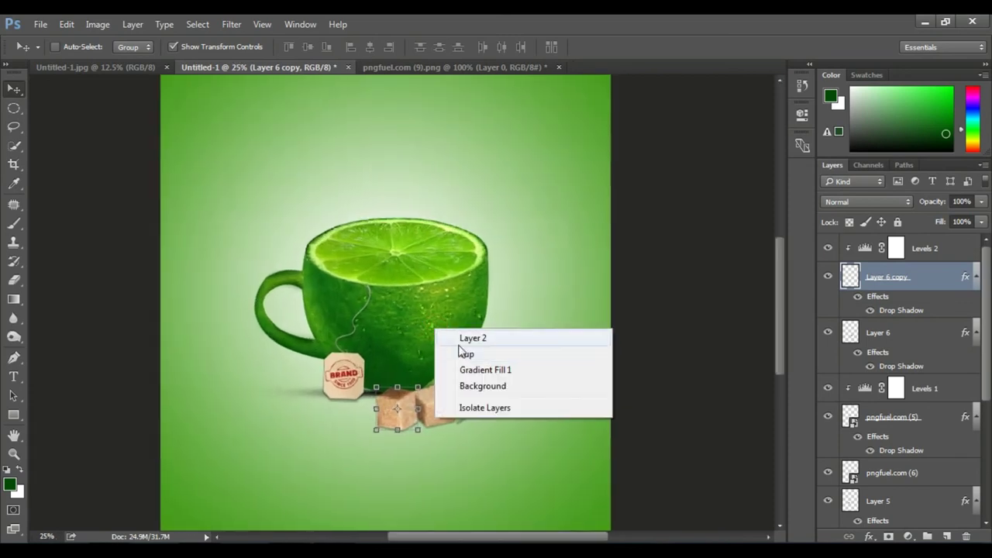
click(461, 339)
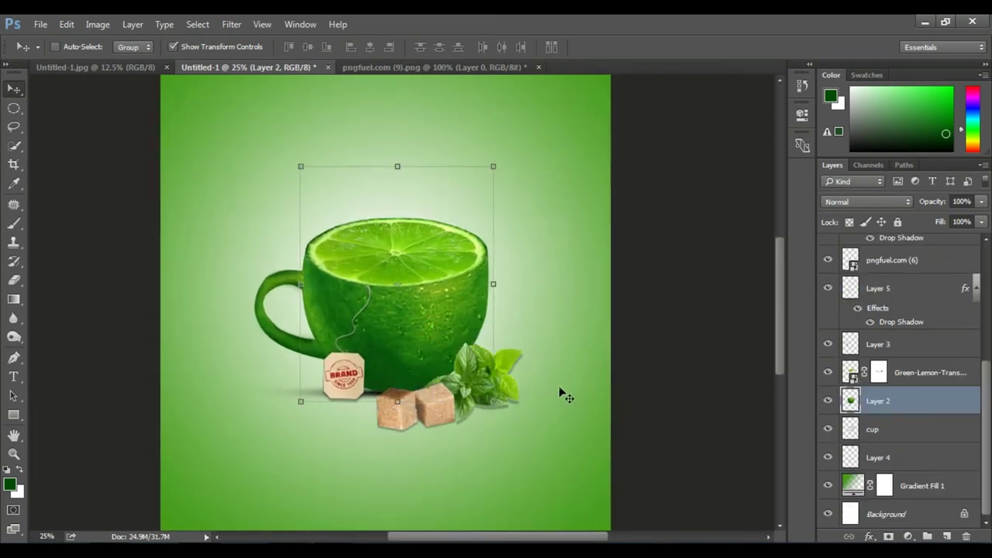
click(122, 68)
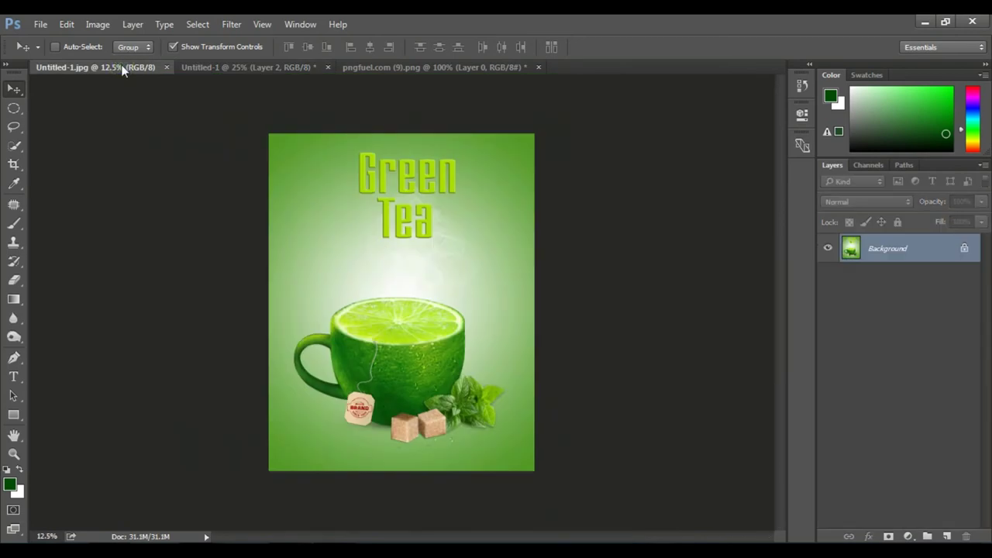
click(284, 68)
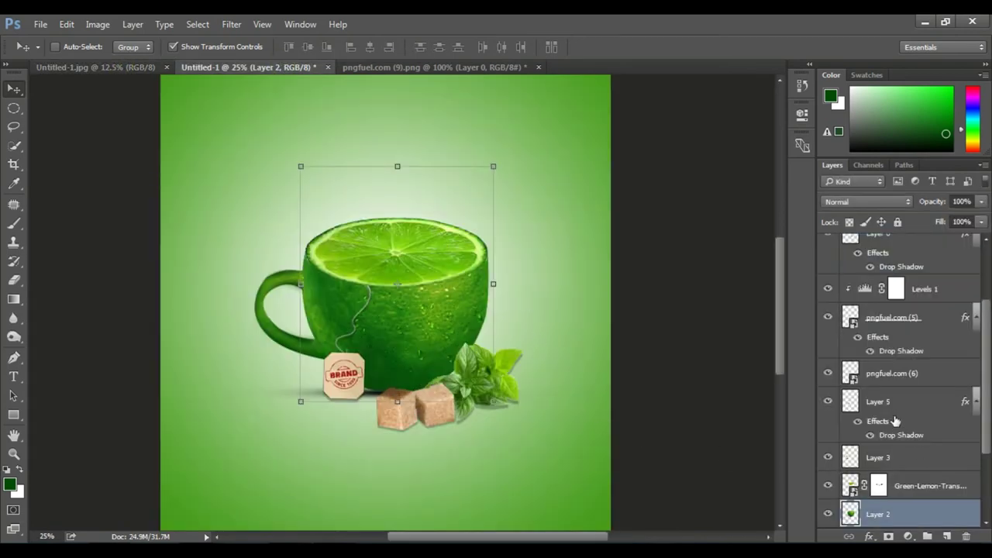
scroll(914, 349, up, 5)
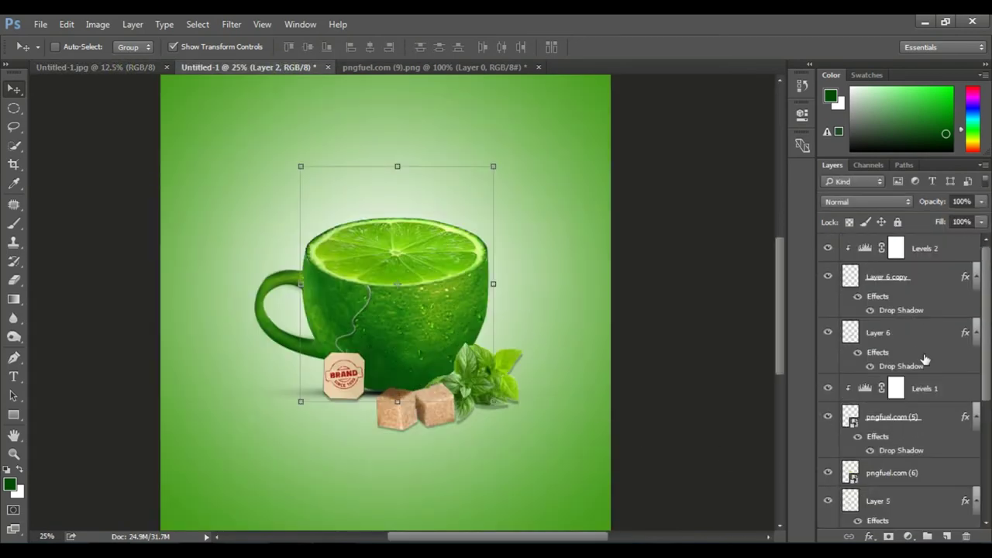
click(935, 249)
click(947, 537)
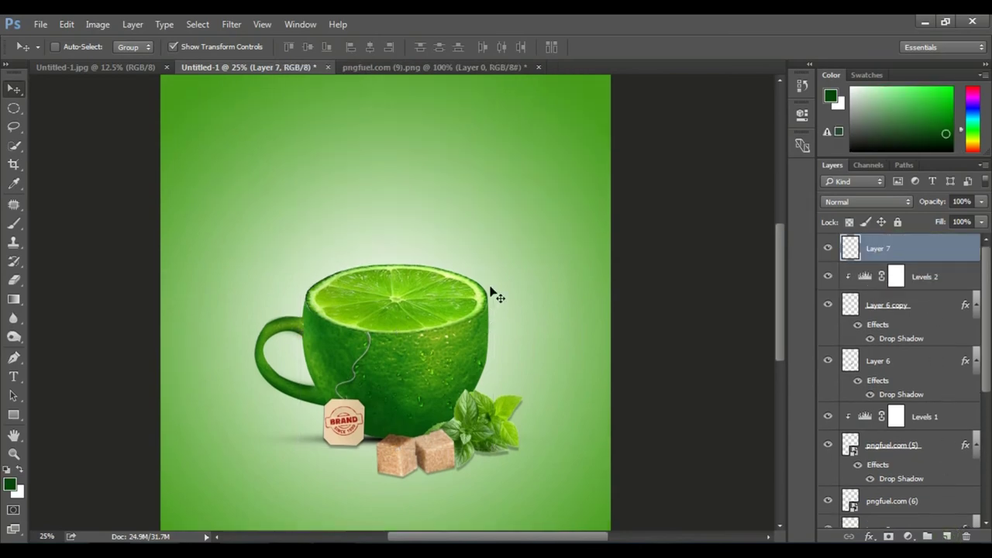
Step: Drag pngfuel.com (8).png from Explorer into Photoshop to open it as a document
scroll(489, 292, up, 5)
key(t)
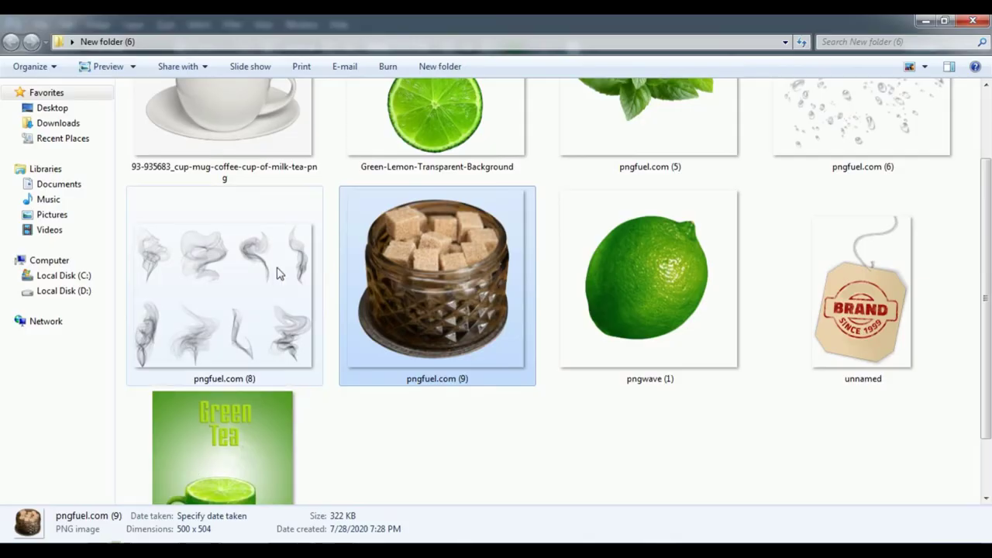
click(236, 349)
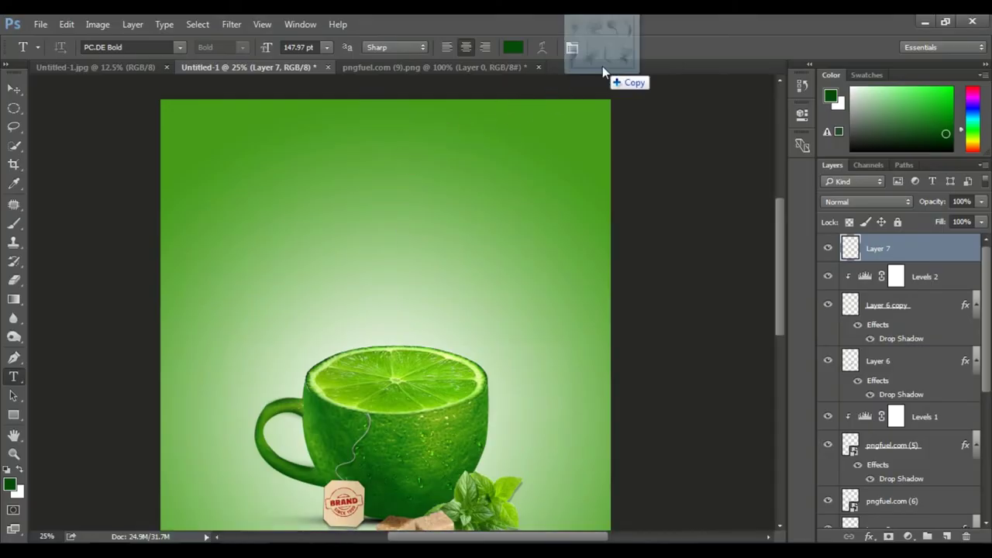
drag(236, 349, 602, 73)
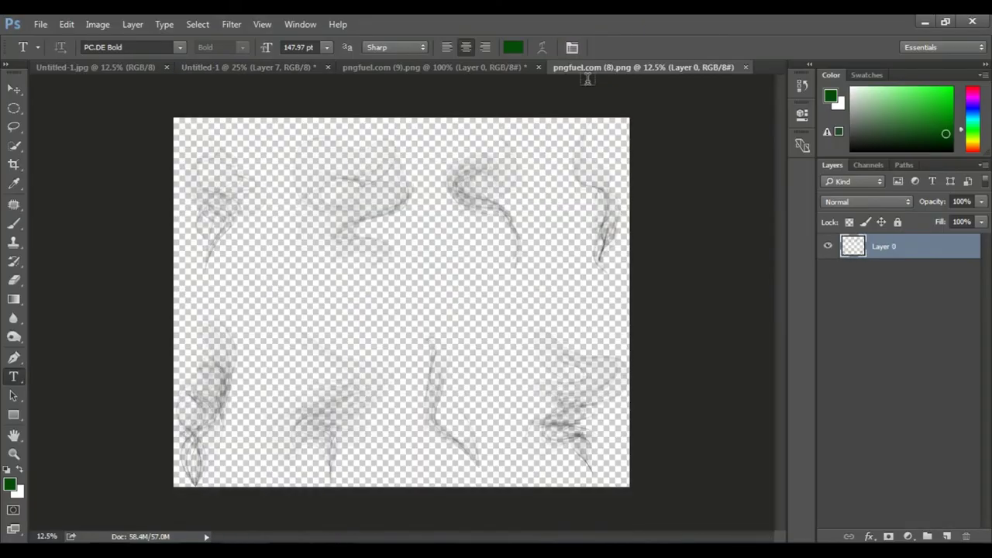
Step: Lasso the top-left smoke wisp, place it above the lime cup, and blend it with Divide
click(14, 127)
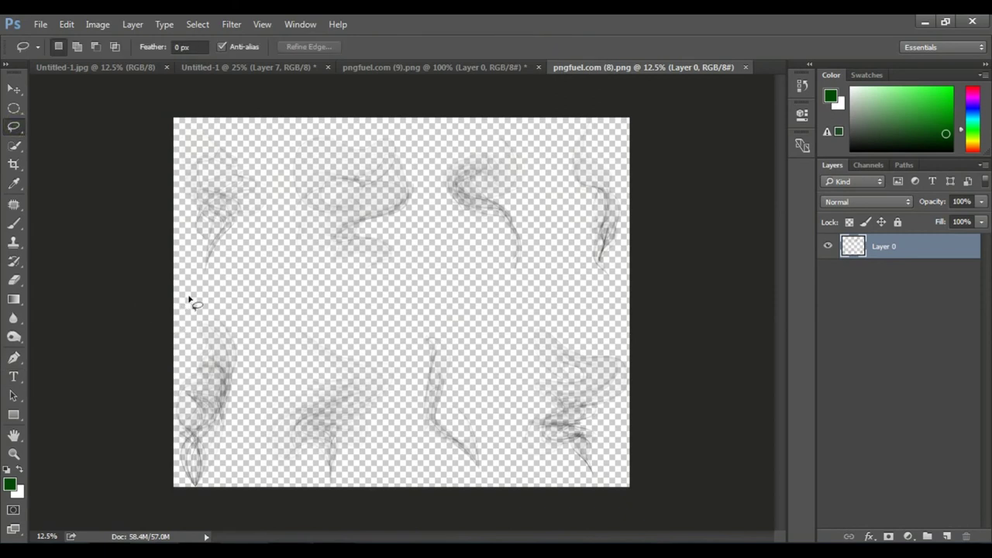
mouse_move(188, 300)
mouse_down()
mouse_move(169, 280)
mouse_move(183, 299)
mouse_up()
key(v)
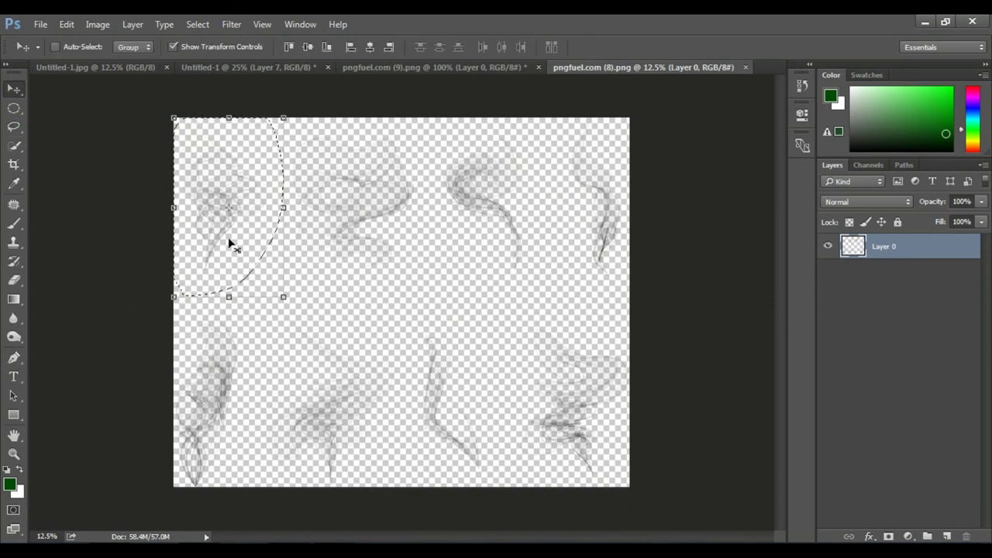
mouse_move(230, 245)
mouse_down()
mouse_move(403, 223)
mouse_move(447, 292)
mouse_up()
drag(411, 258, 419, 348)
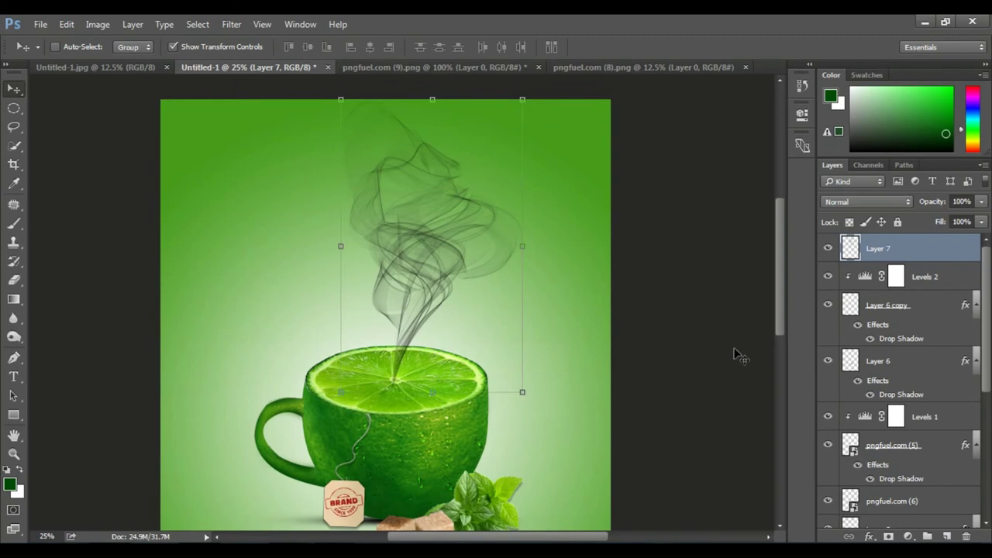
click(867, 200)
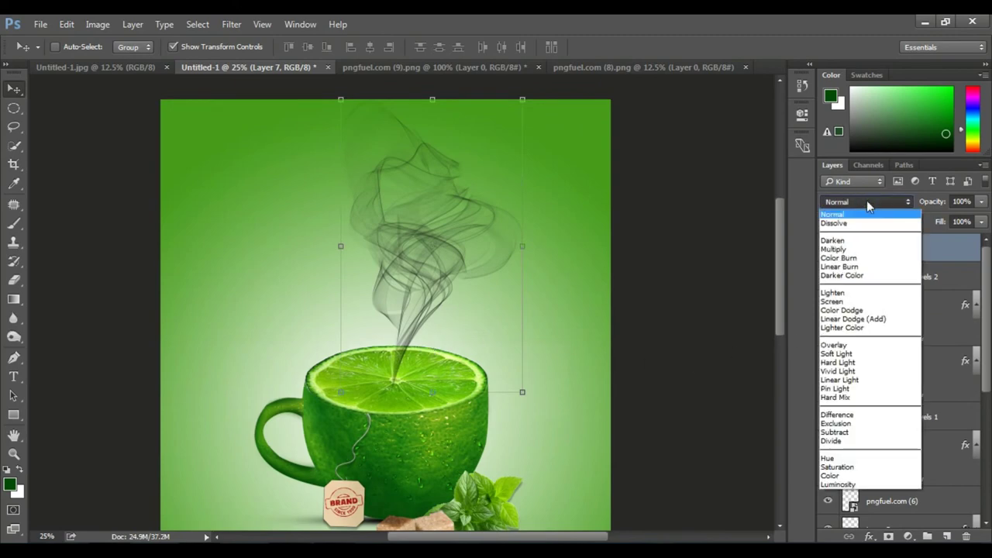
click(855, 441)
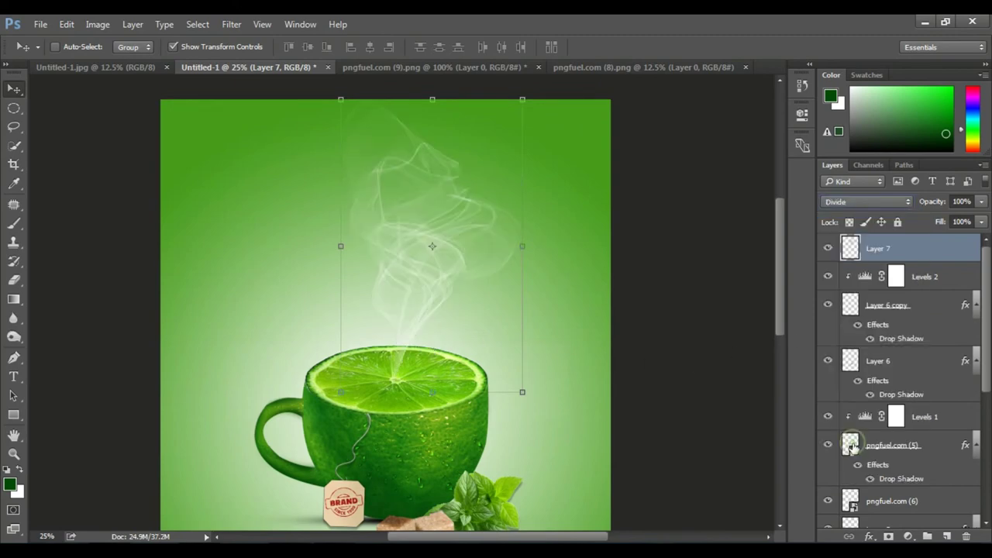
Step: Apply a Gaussian Blur to the steam layer
click(197, 25)
mouse_move(231, 24)
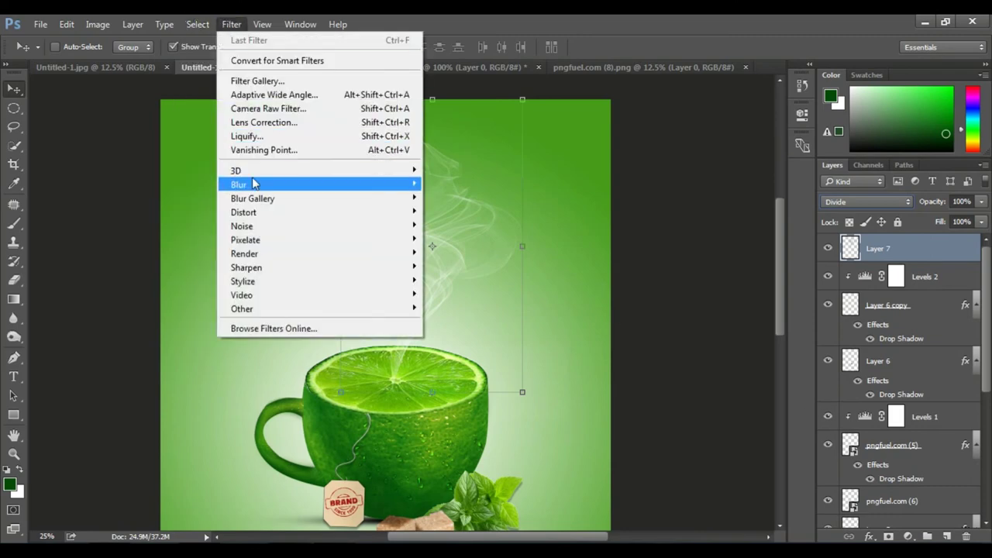
mouse_move(240, 184)
click(481, 239)
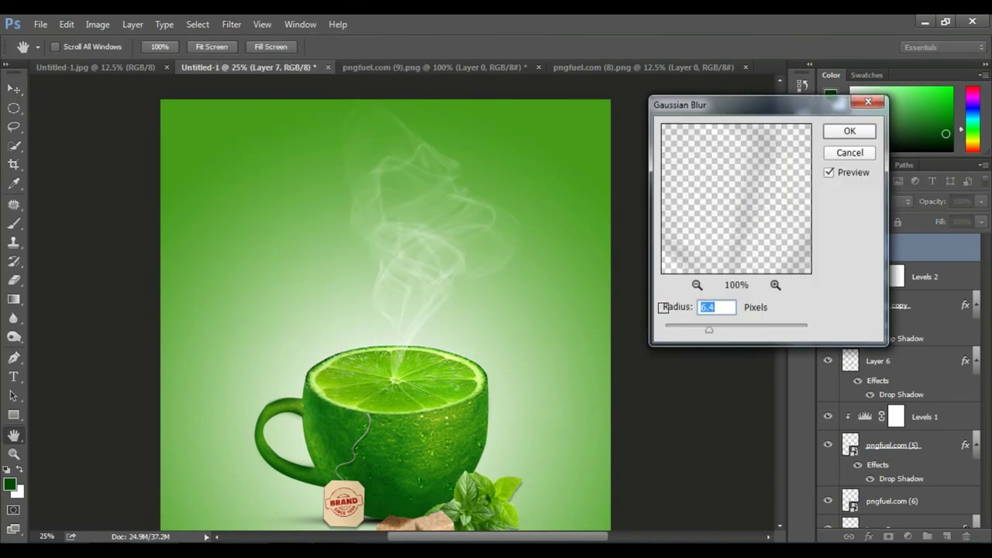
click(849, 131)
Step: Add a layer mask to the steam and brush out its base above the lime
click(888, 536)
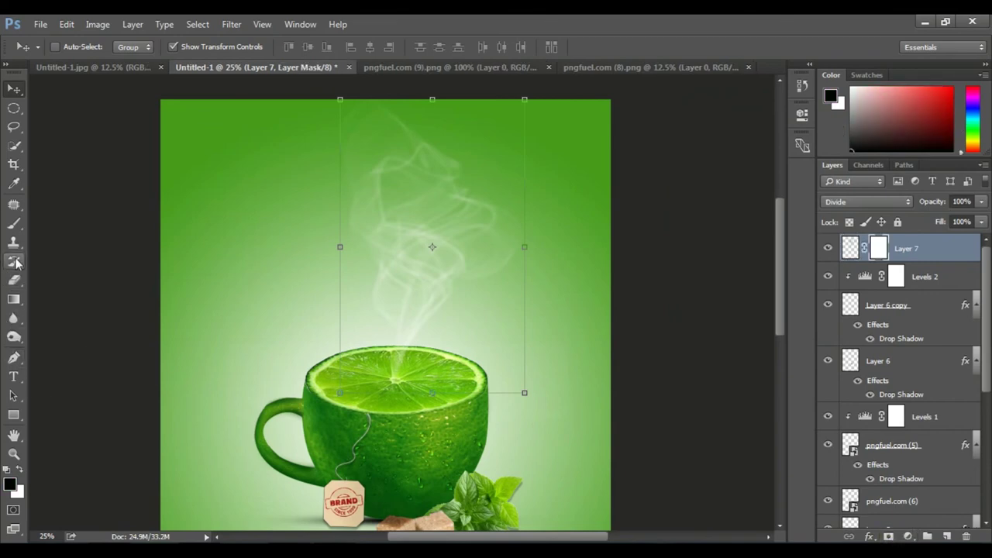
click(14, 226)
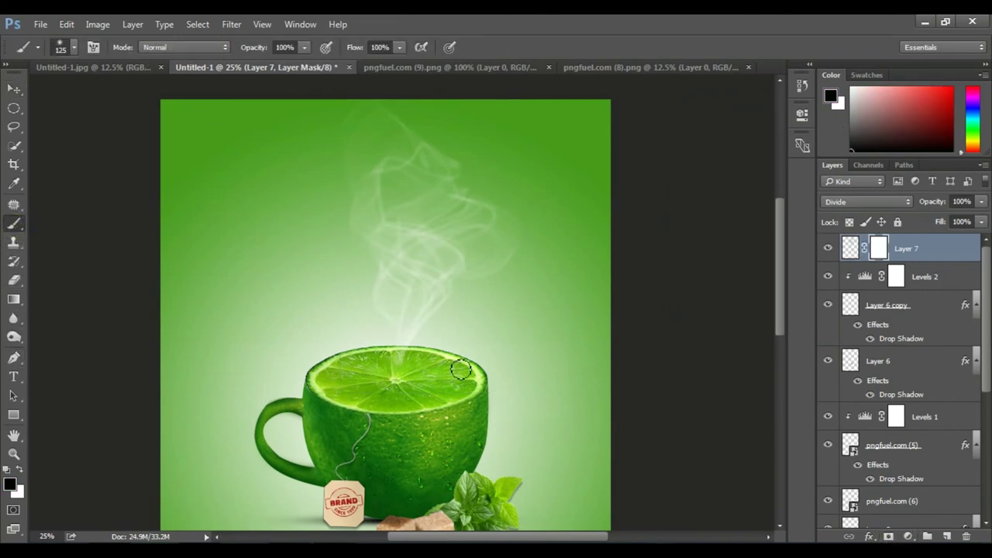
drag(370, 357, 362, 351)
alt+click(594, 387)
Step: Duplicate the steam at 42% opacity and add a new blank Layer 8 above it
key(ctrl+j)
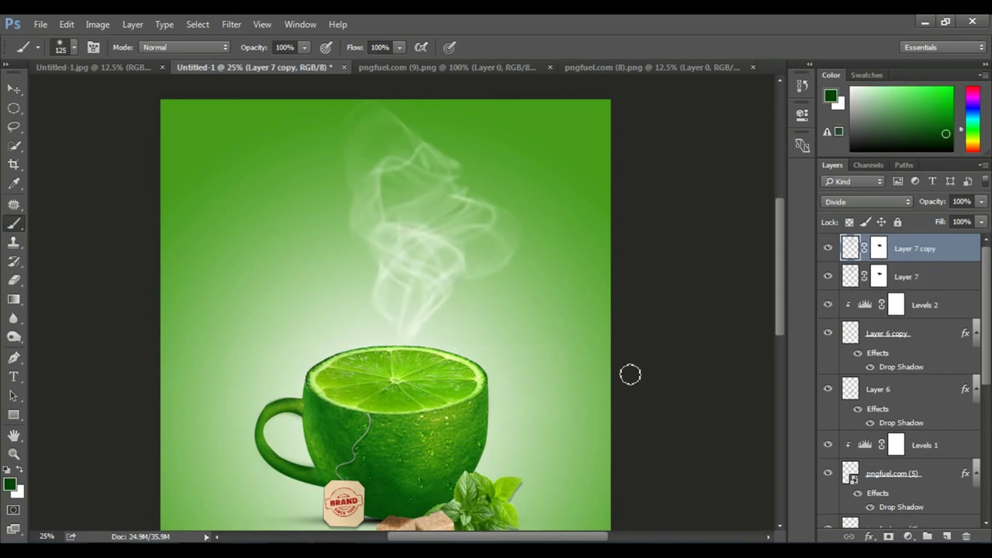
drag(932, 201, 895, 208)
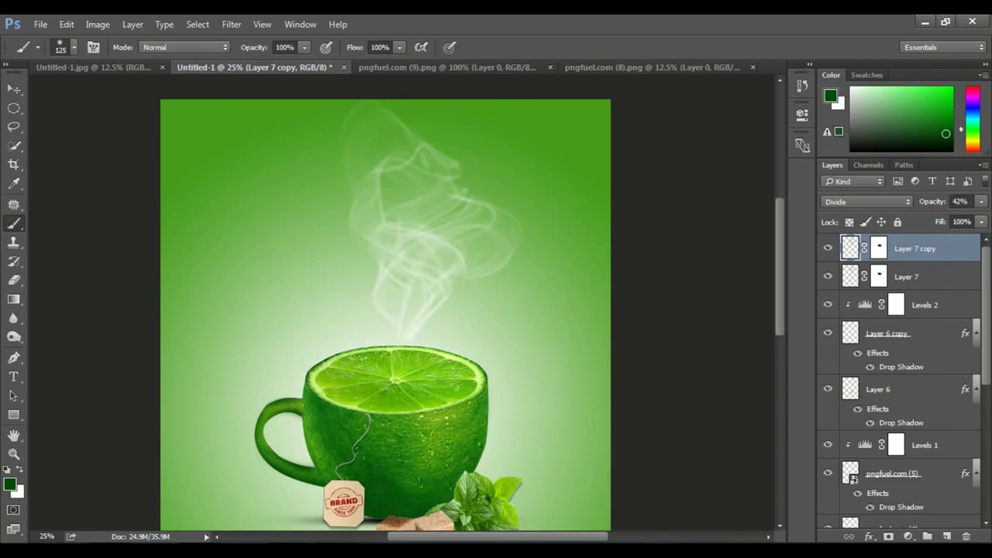
click(948, 536)
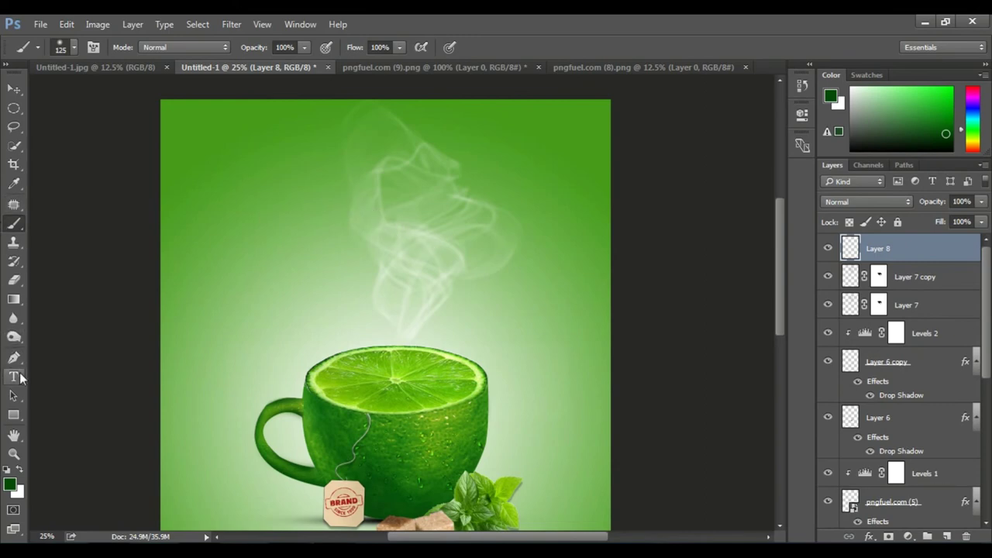
Step: Type 'Green' in dark-green PC.DE Bold 147.97 pt and centre it atop the poster
click(14, 376)
drag(273, 122, 554, 232)
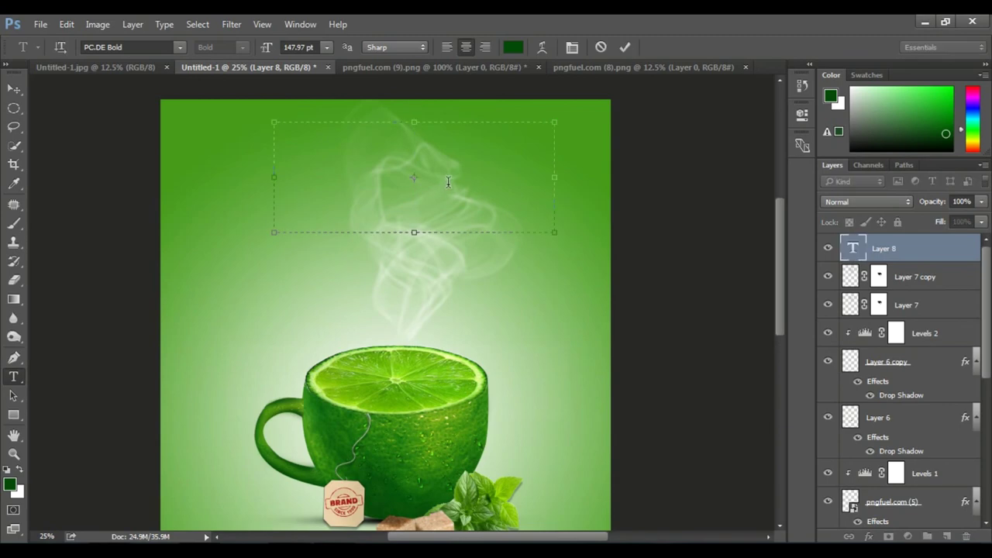
text(Gre)
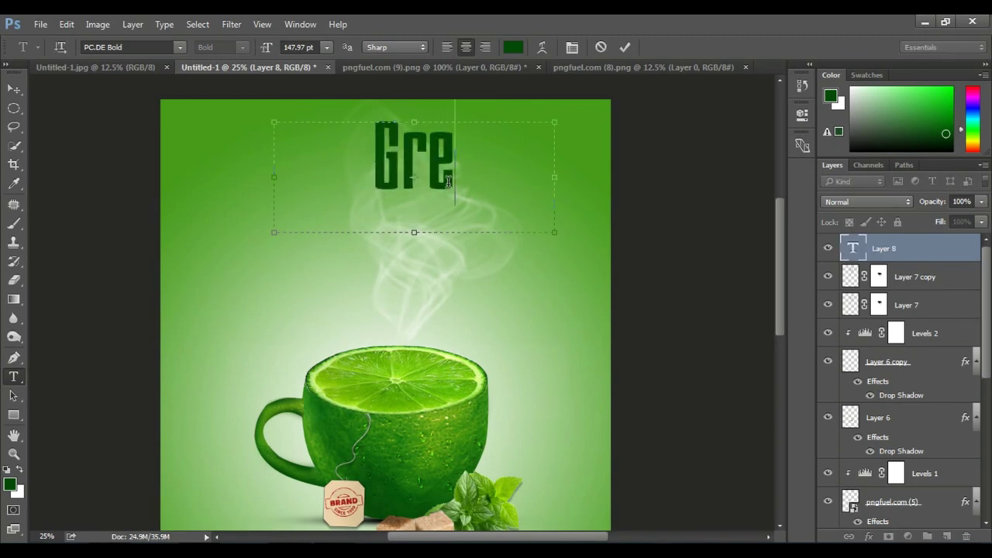
text(en)
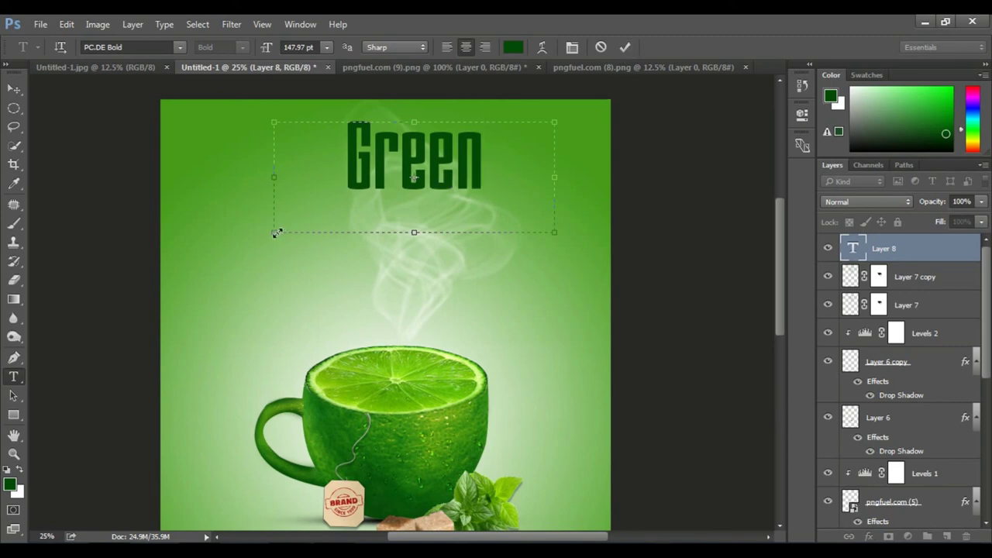
drag(277, 233, 355, 195)
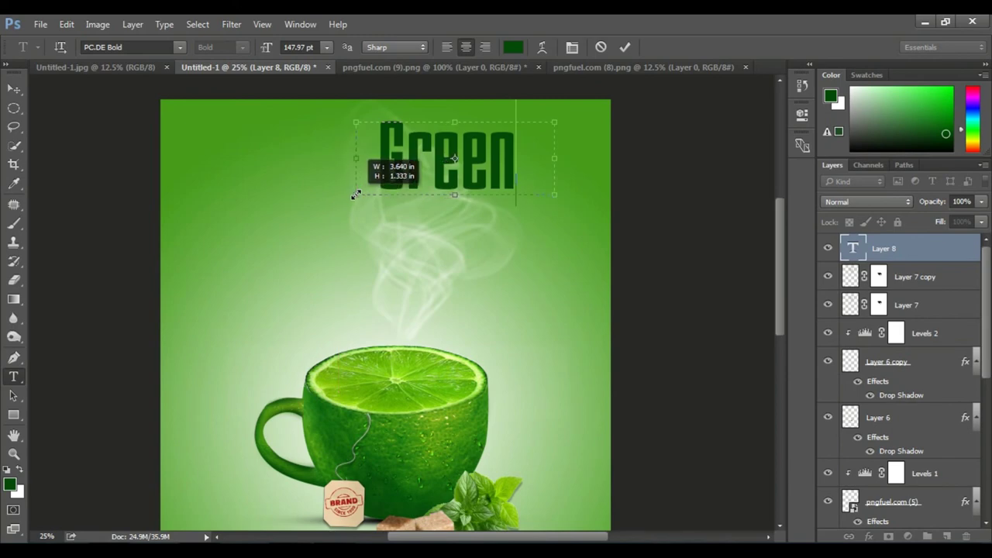
drag(355, 194, 370, 193)
click(536, 163)
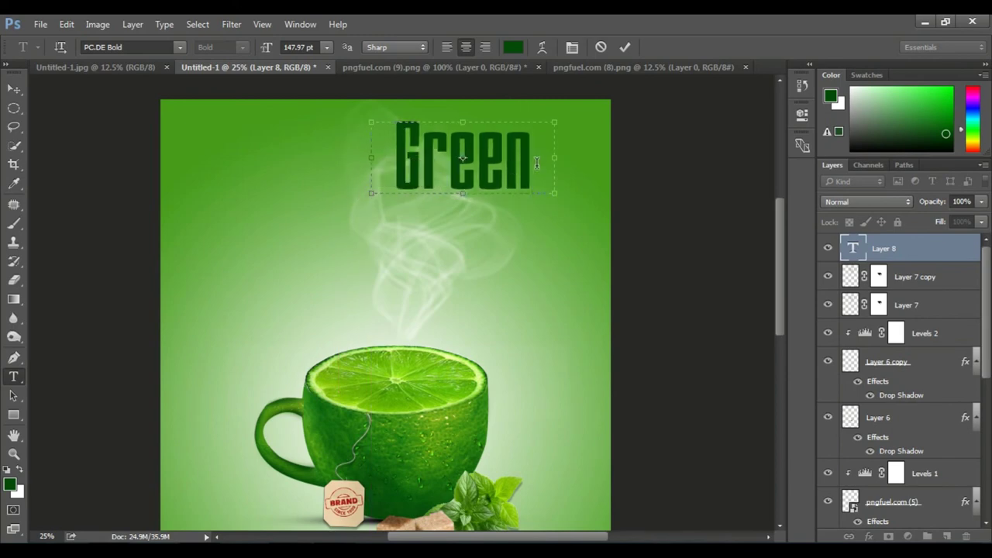
text(v)
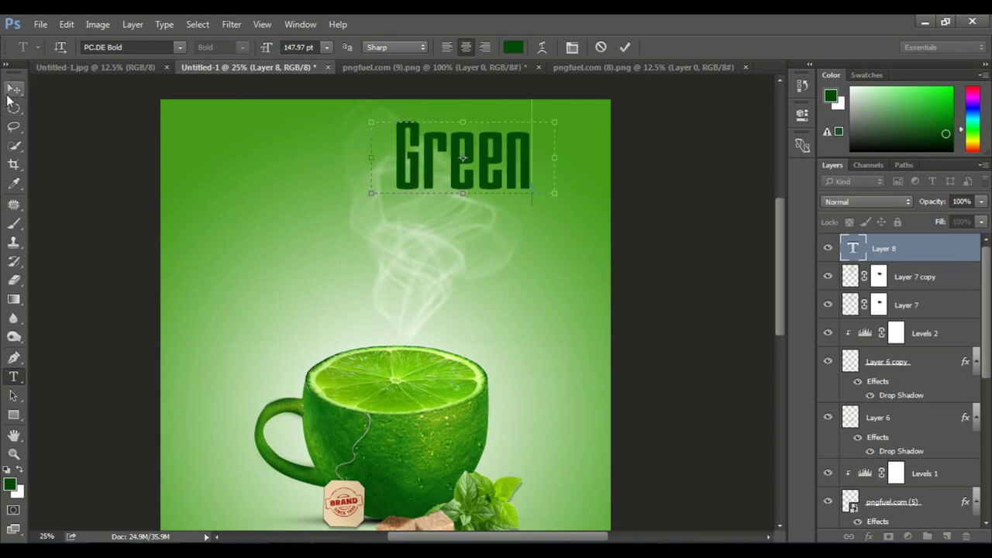
click(9, 91)
drag(486, 126, 435, 140)
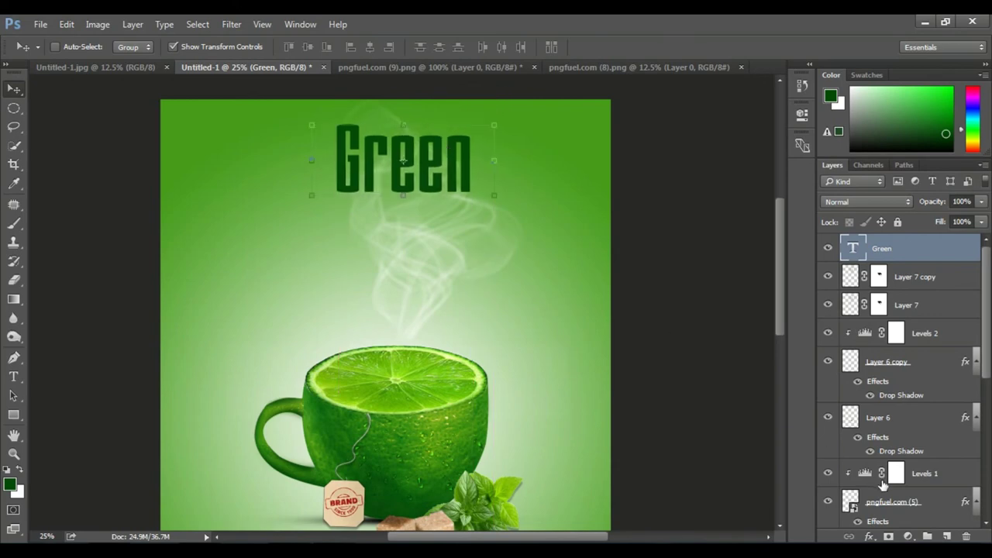
Step: Give 'Green' an Inner Bevel & Emboss with contour, 613% depth and 27 px size
click(869, 536)
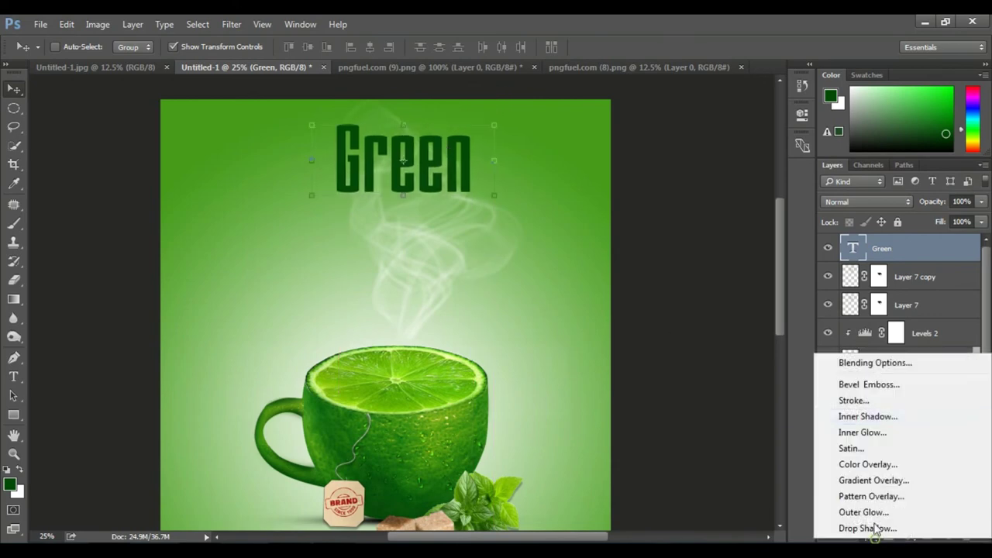
click(858, 362)
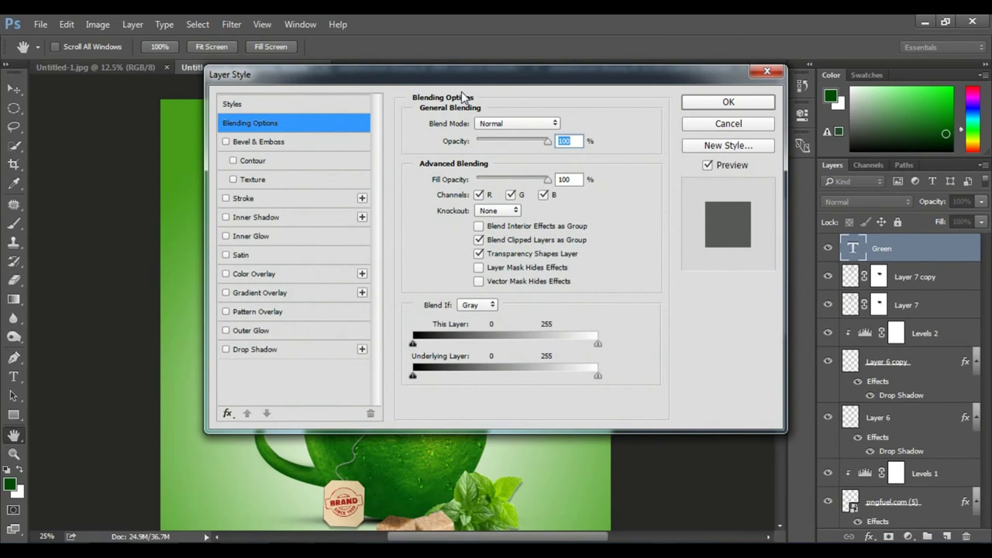
drag(463, 82, 769, 92)
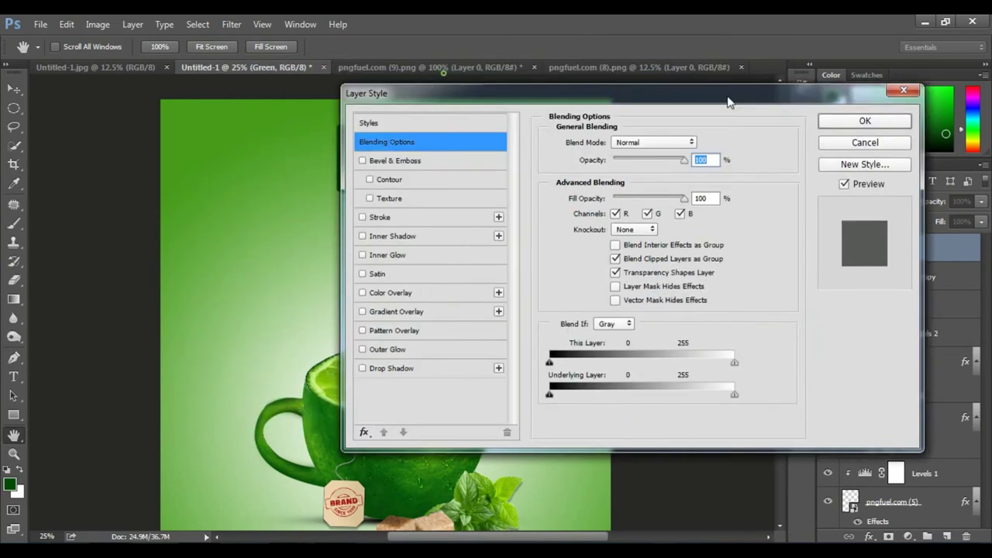
click(562, 156)
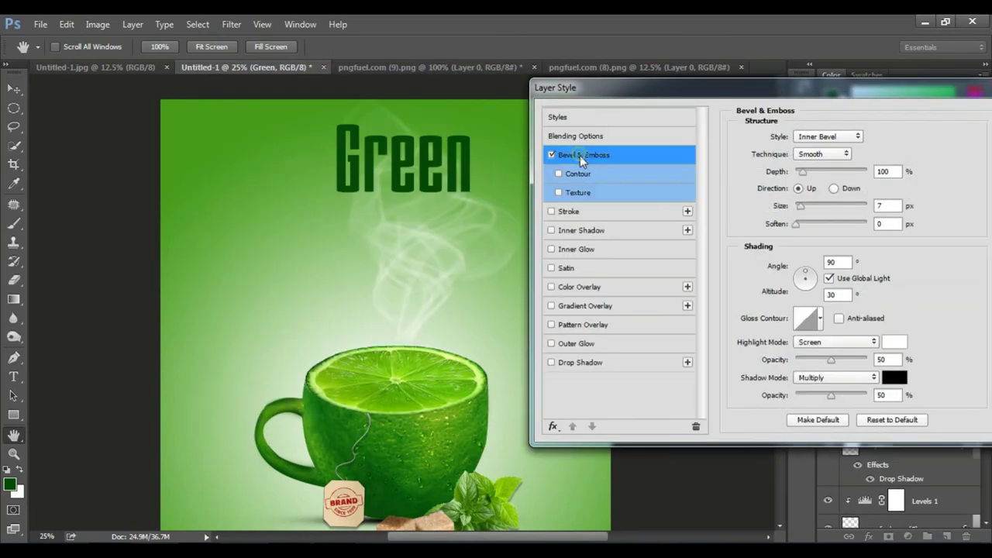
click(571, 176)
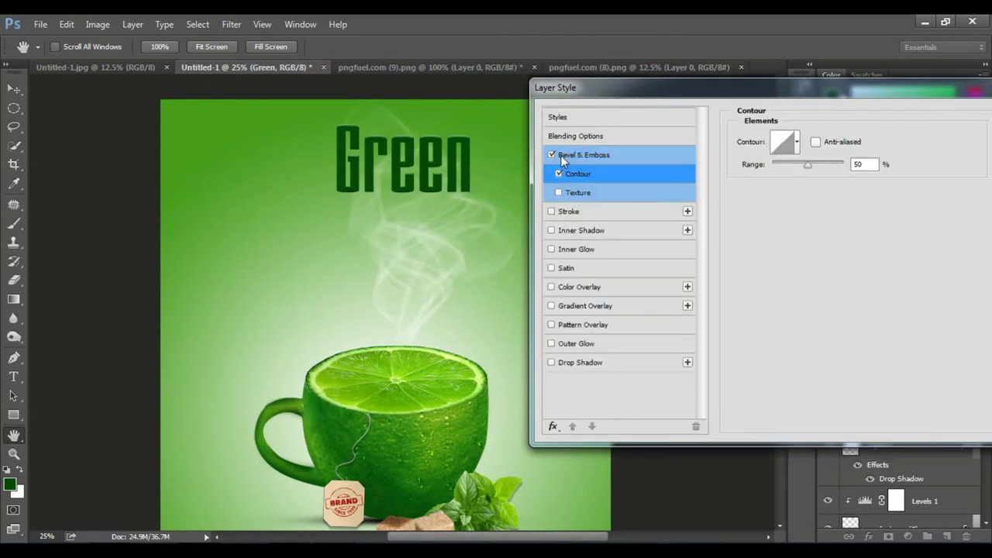
click(564, 155)
mouse_move(805, 172)
mouse_down()
mouse_move(832, 187)
mouse_move(811, 209)
mouse_up()
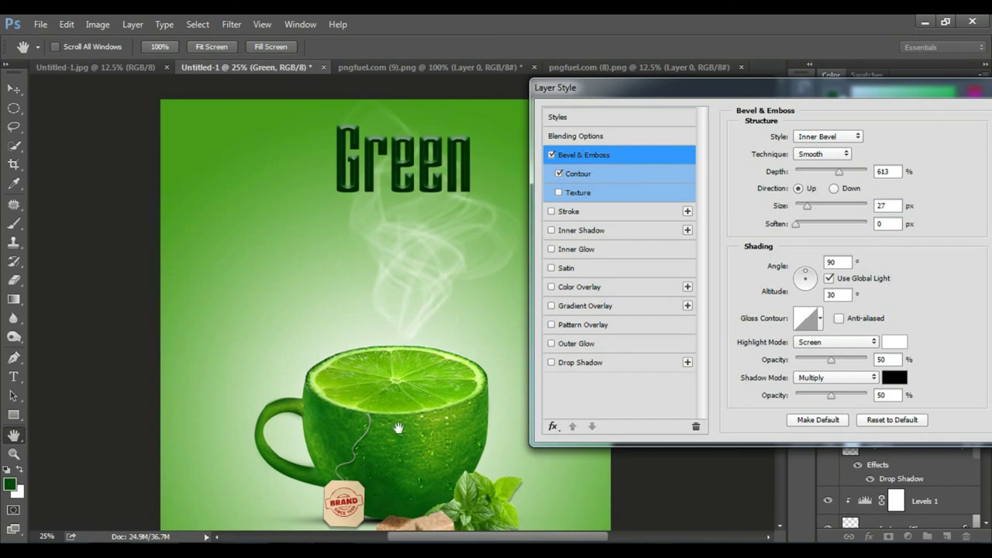
drag(425, 441, 418, 442)
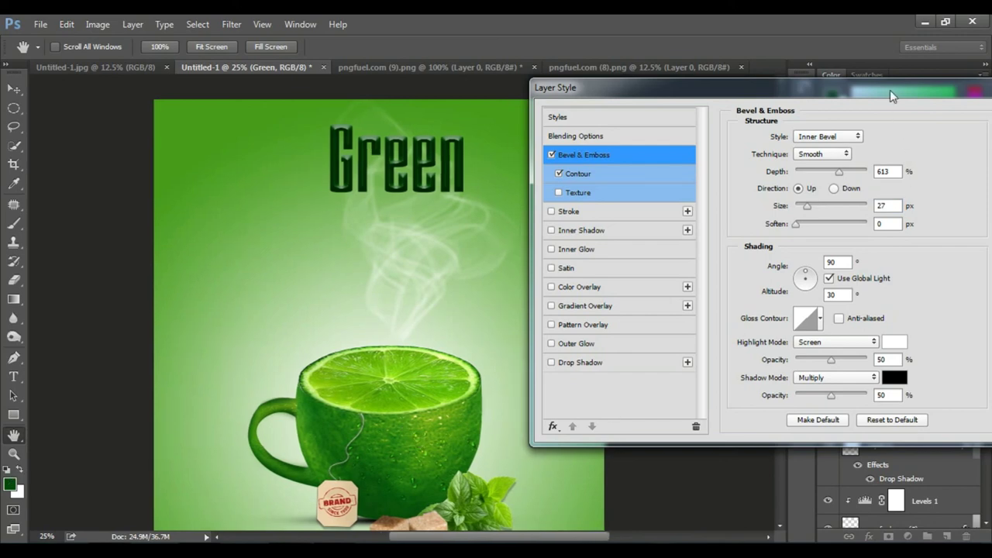
drag(889, 89, 781, 90)
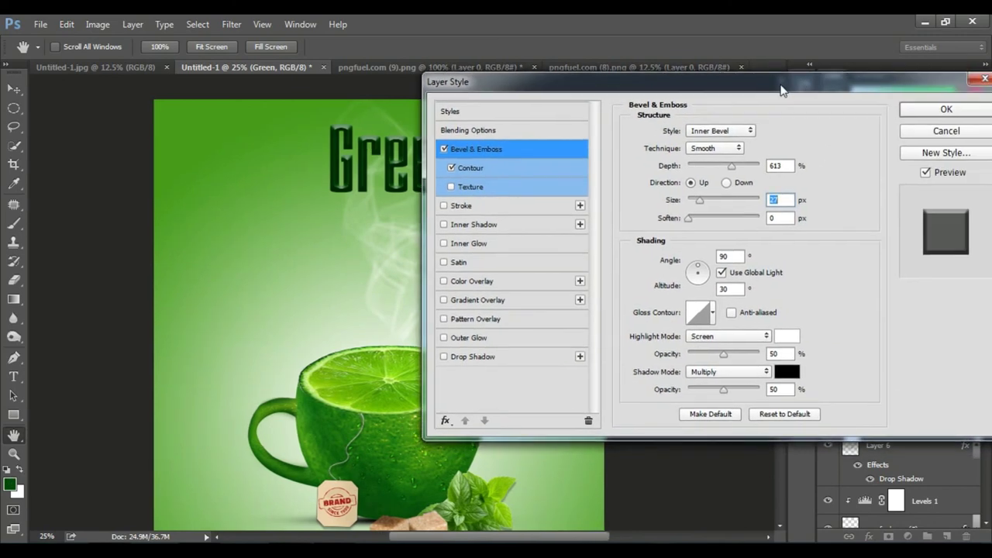
click(926, 111)
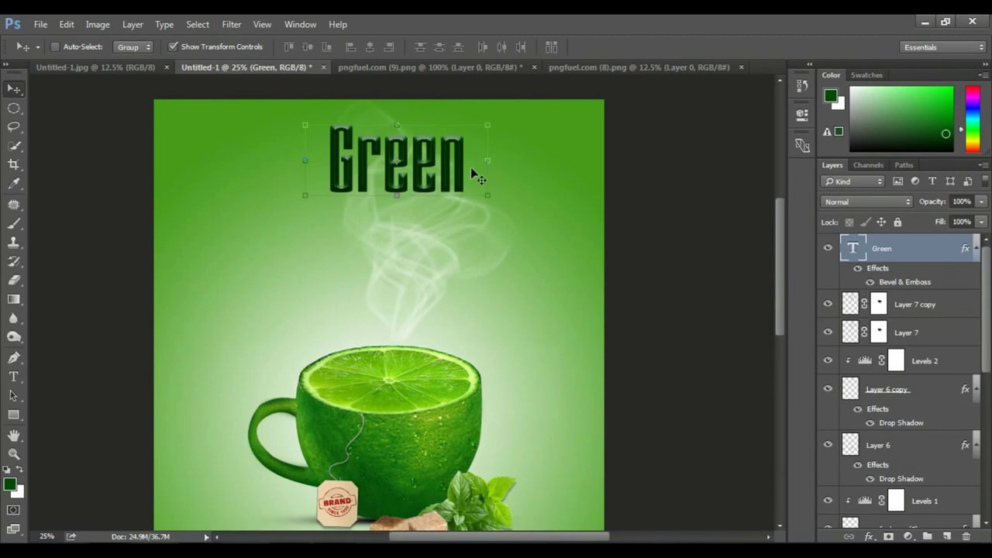
Step: Duplicate the Green title, retype it as 'Tea', and centre it beneath Green
drag(431, 187, 439, 254)
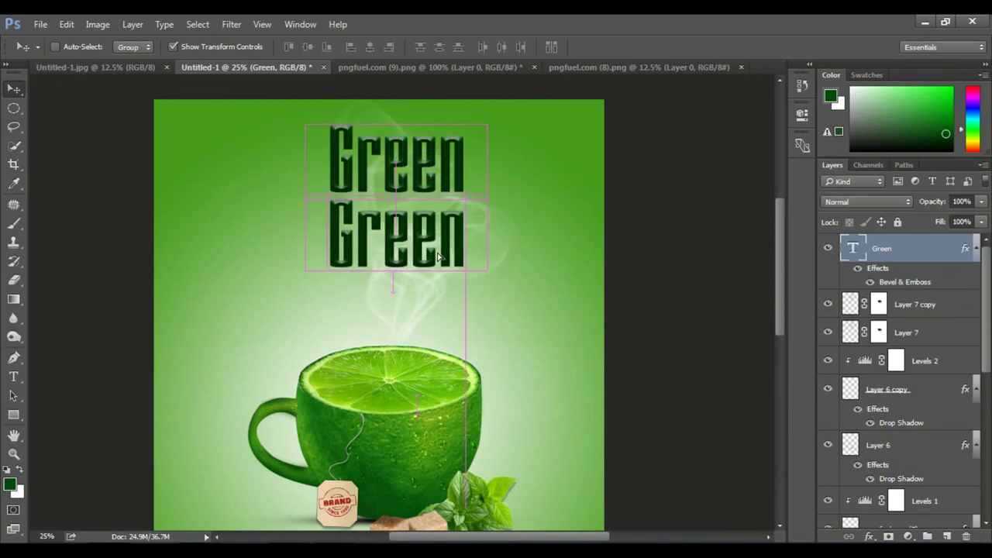
key(t)
double_click(452, 236)
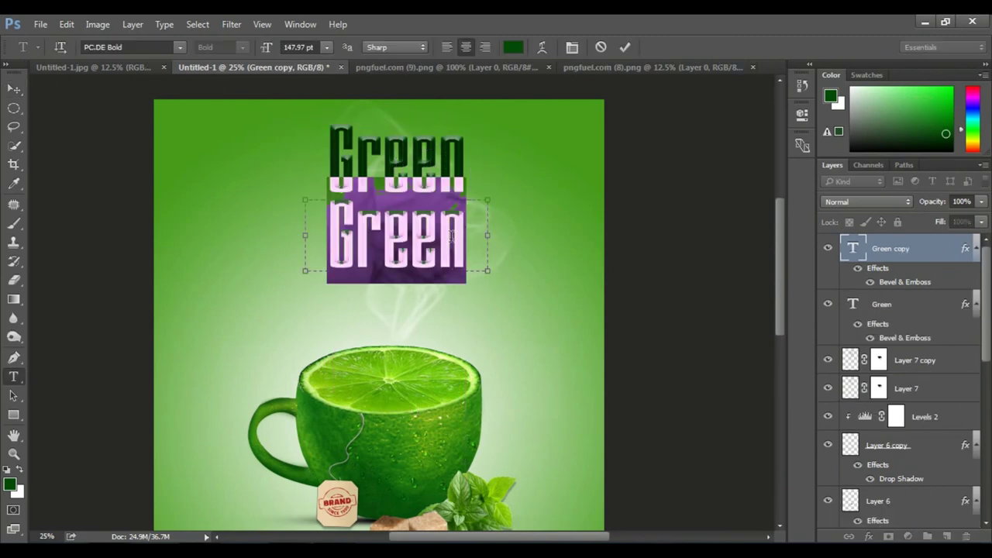
text(Tea)
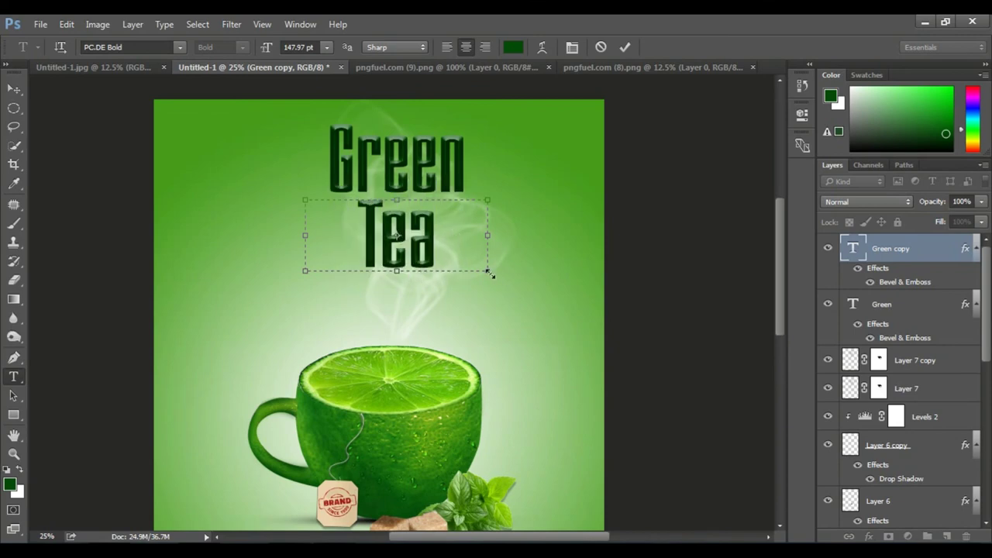
drag(489, 273, 430, 273)
key(ctrl+Return)
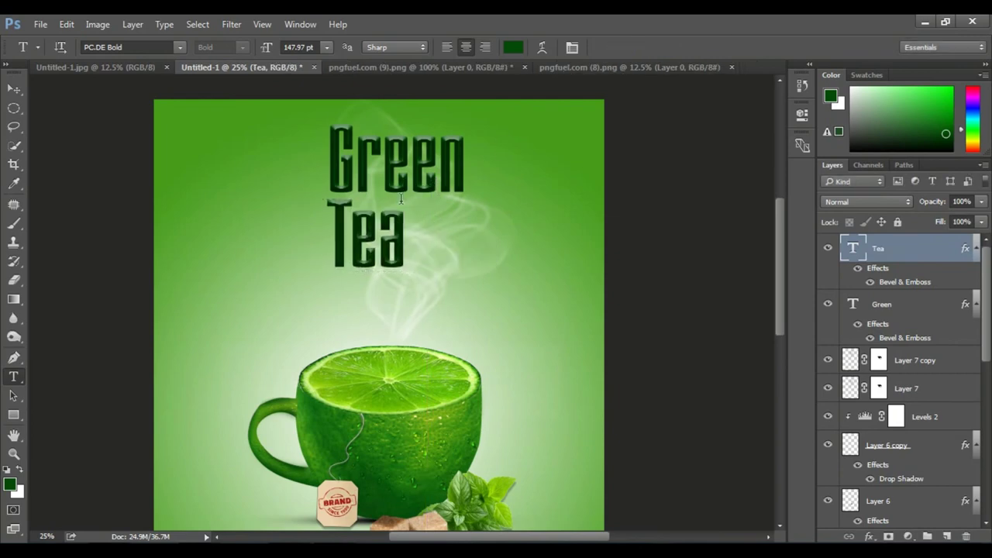
key(v)
drag(380, 238, 413, 234)
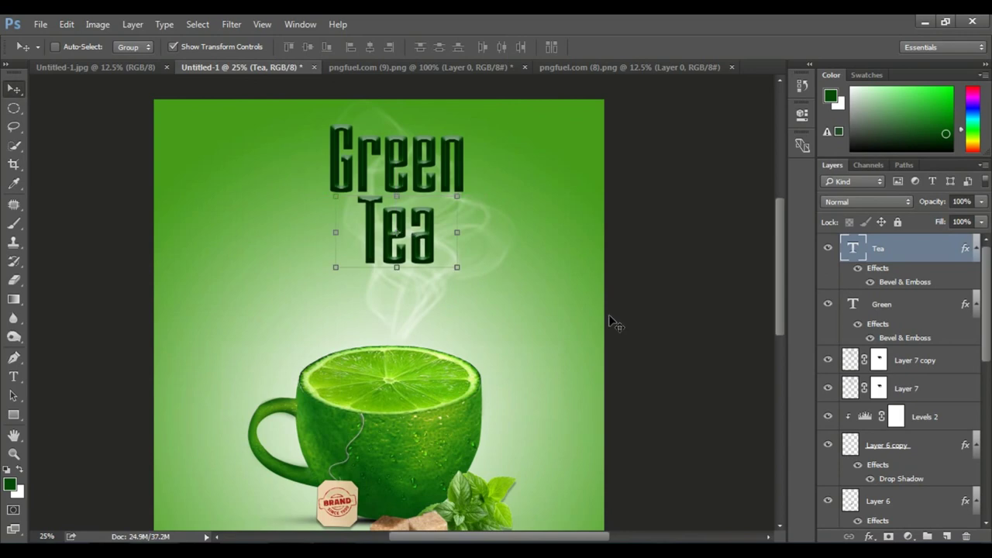
Step: Scale the Green and Tea layers together down to about 72.81%
shift+click(915, 303)
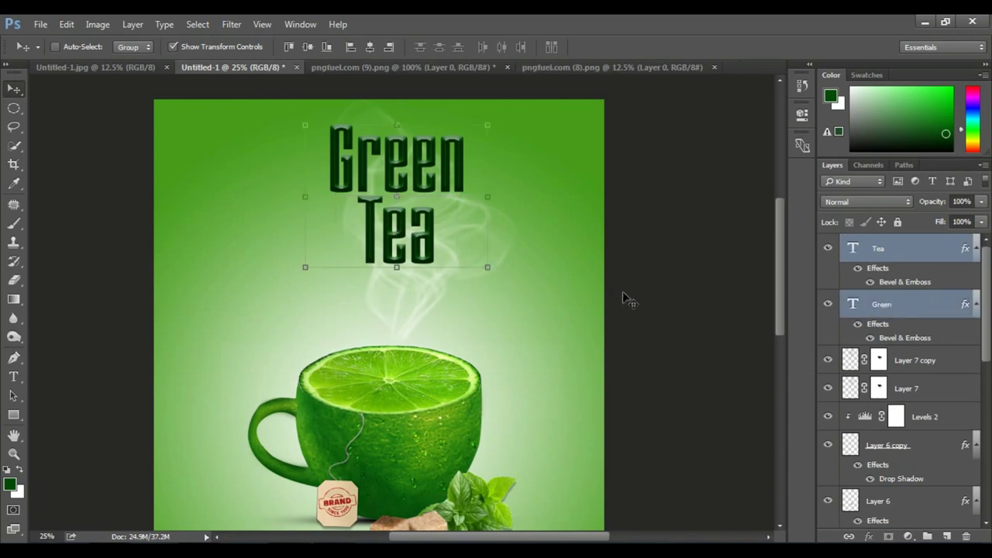
drag(492, 268, 446, 235)
double_click(408, 172)
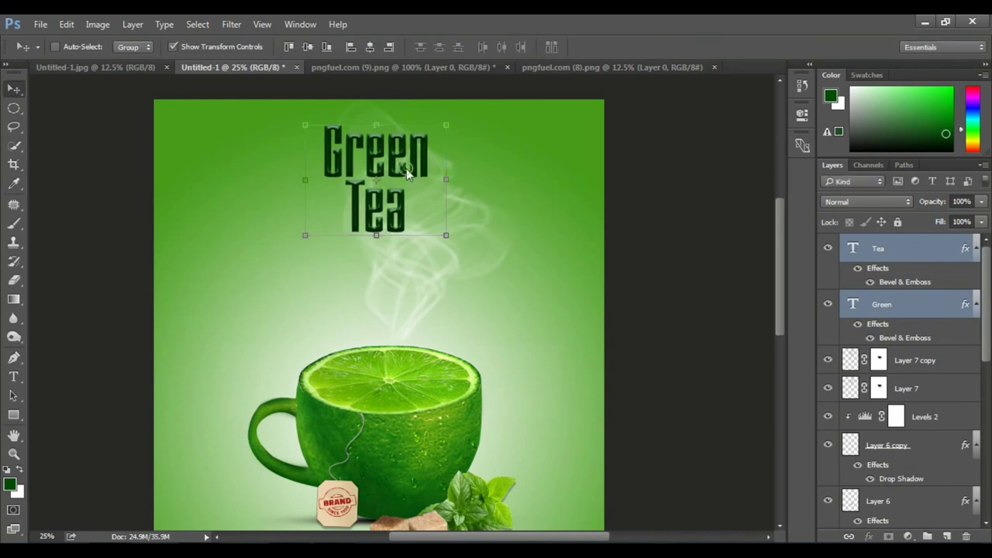
alt+click(440, 190)
alt+click(440, 190)
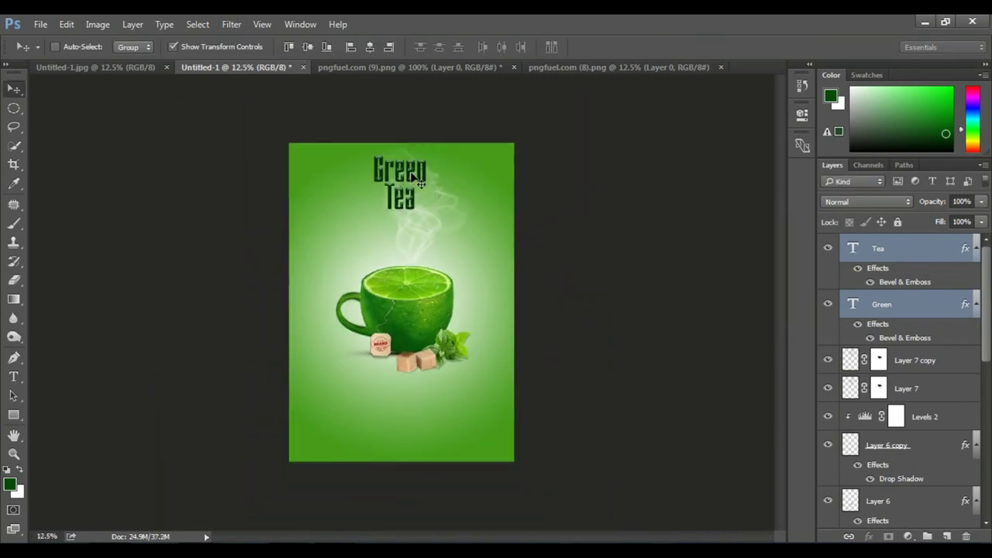
Step: Nudge the title slightly and crop the poster bottom to about 9.933 in tall
drag(418, 180, 423, 176)
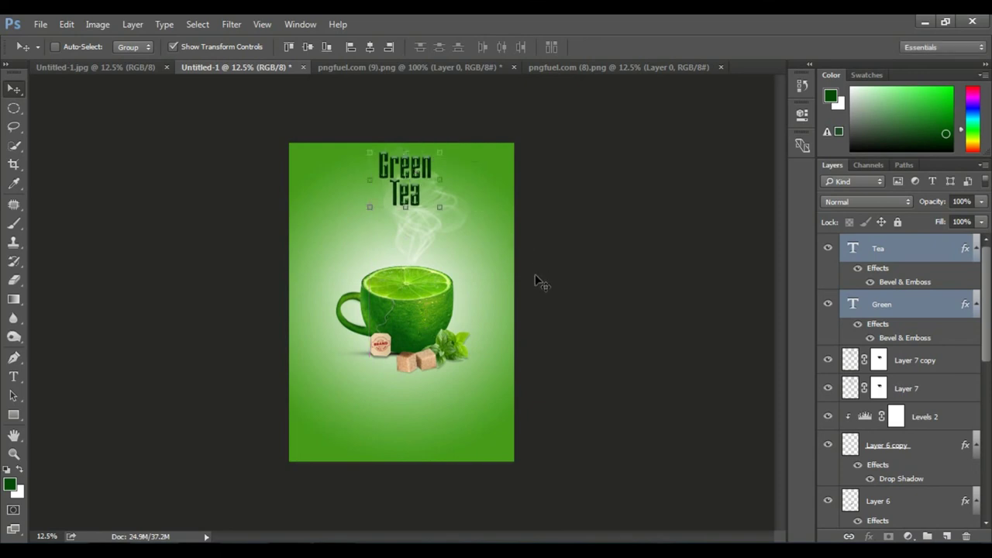
key(c)
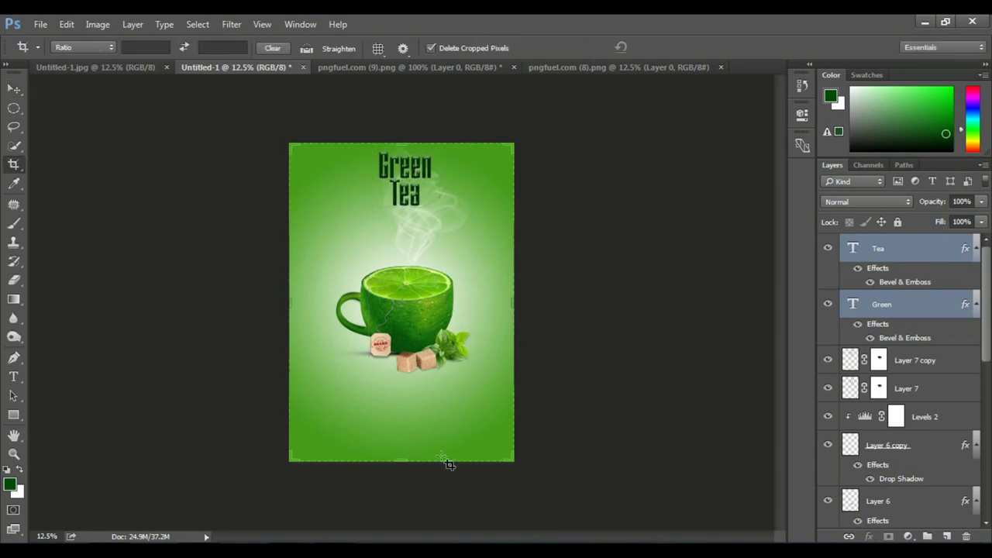
drag(395, 459, 403, 440)
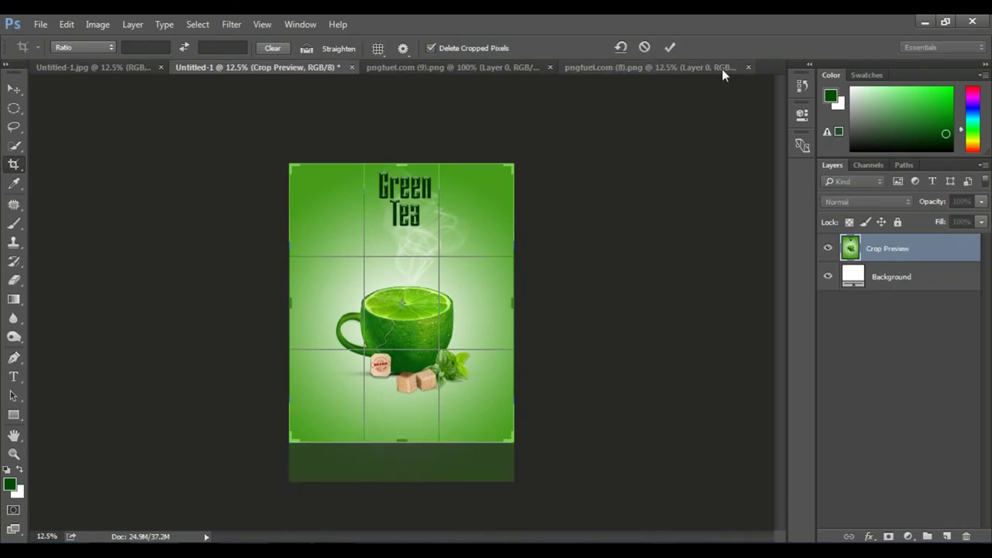
click(670, 47)
key(ctrl+0)
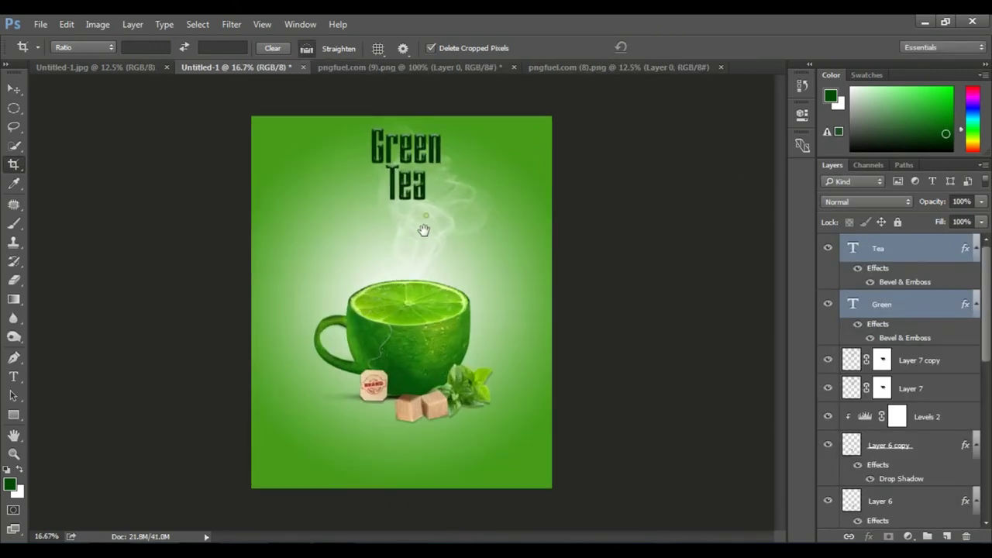